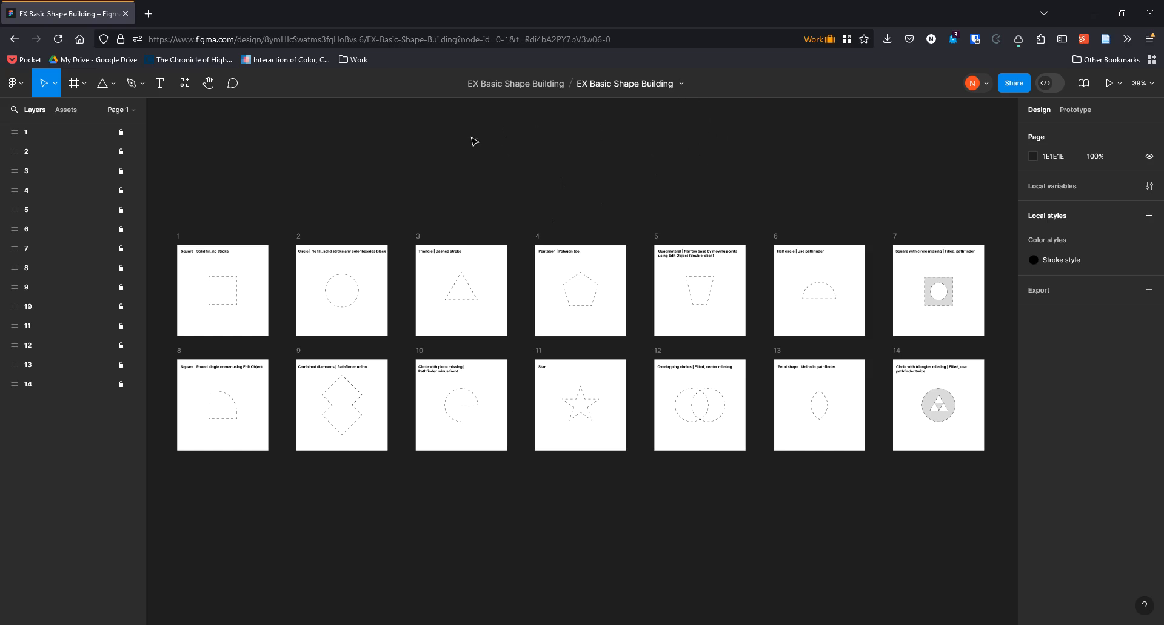
# Duplicate the EX Basic Shape Building file and move the copy to the Drafts of 217 GDI | F24
pyautogui.click(681, 84)
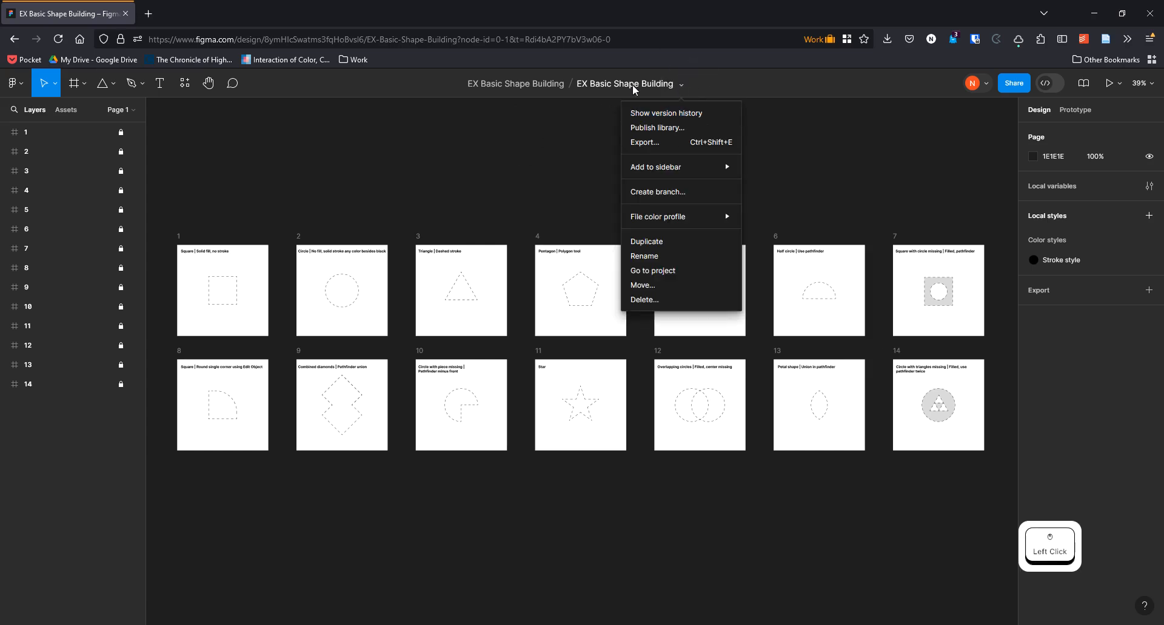
pyautogui.click(659, 243)
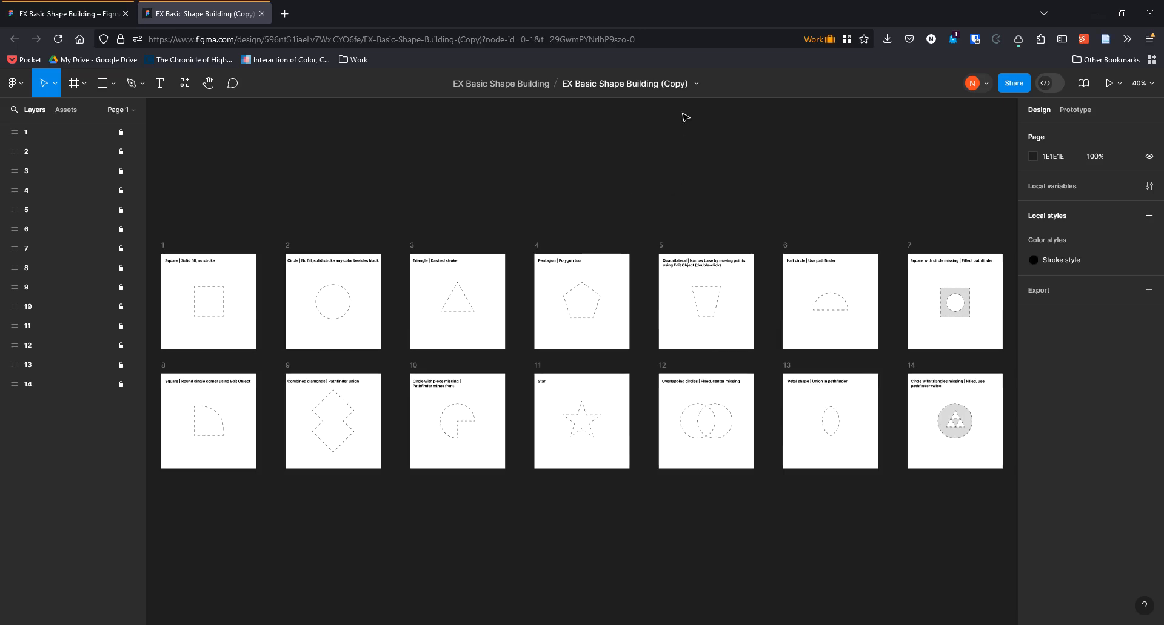
pyautogui.click(697, 88)
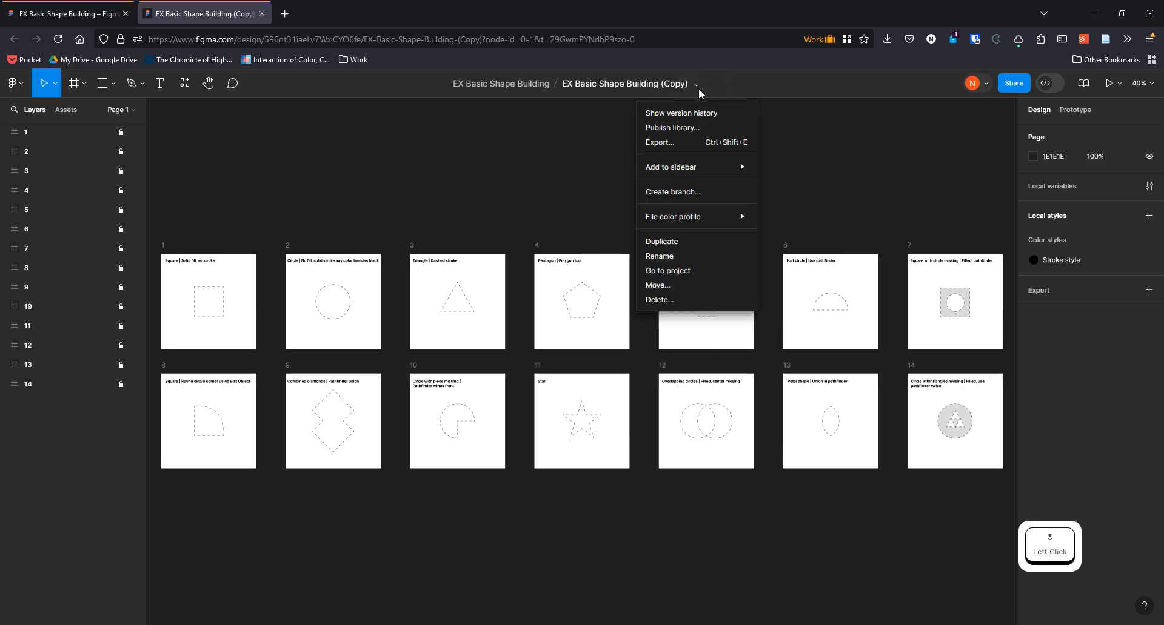
pyautogui.click(684, 285)
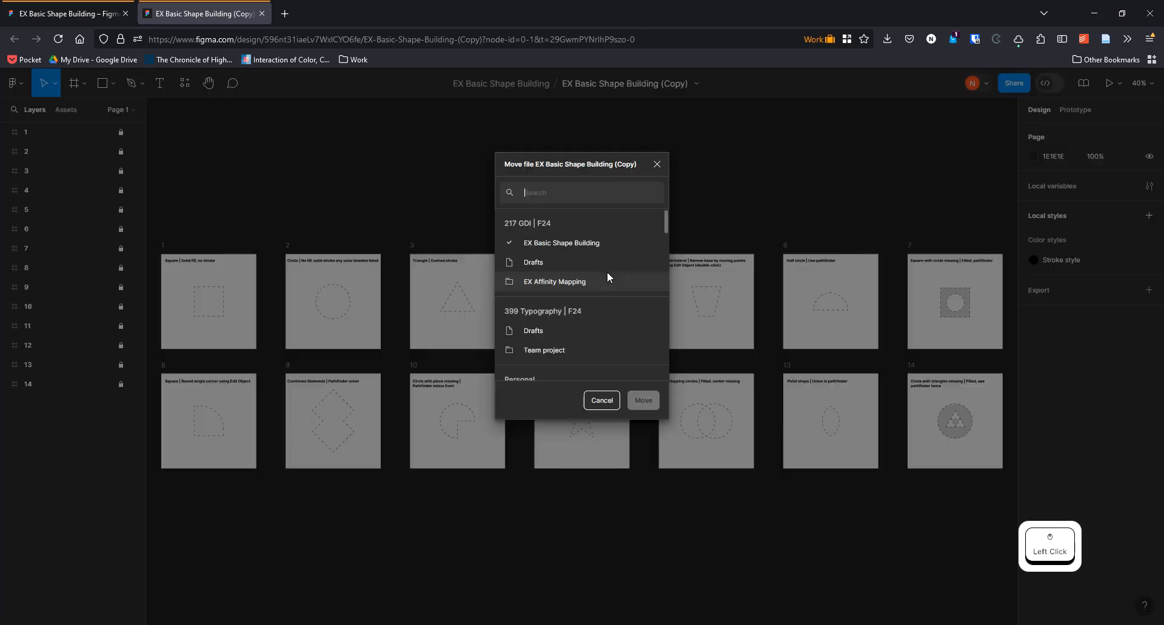
pyautogui.click(523, 263)
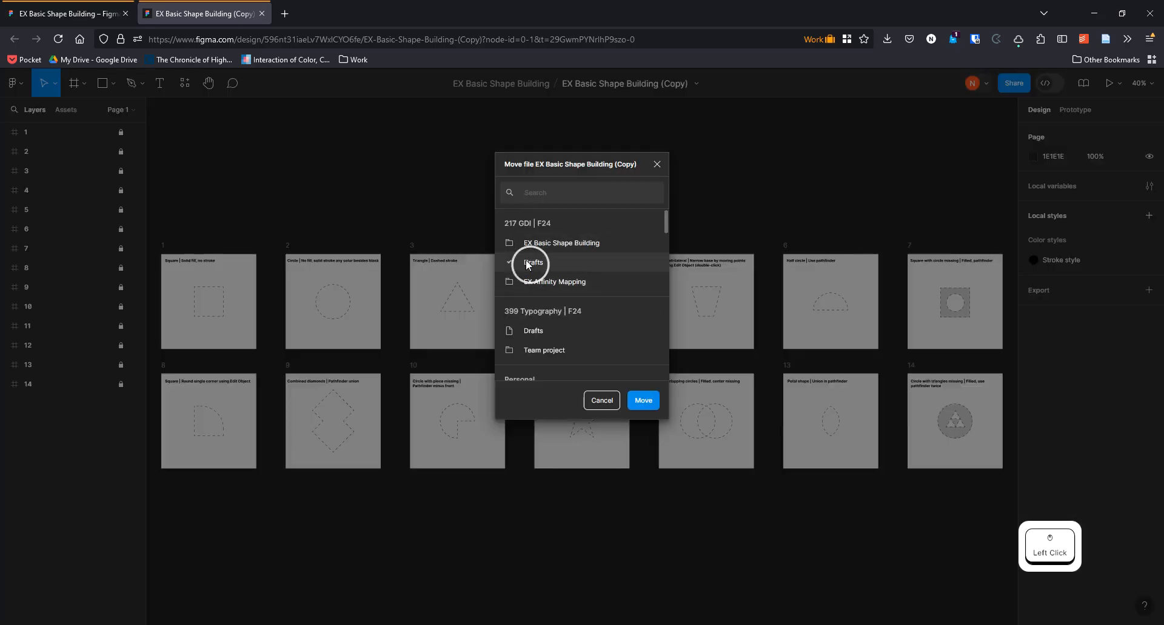
pyautogui.click(642, 401)
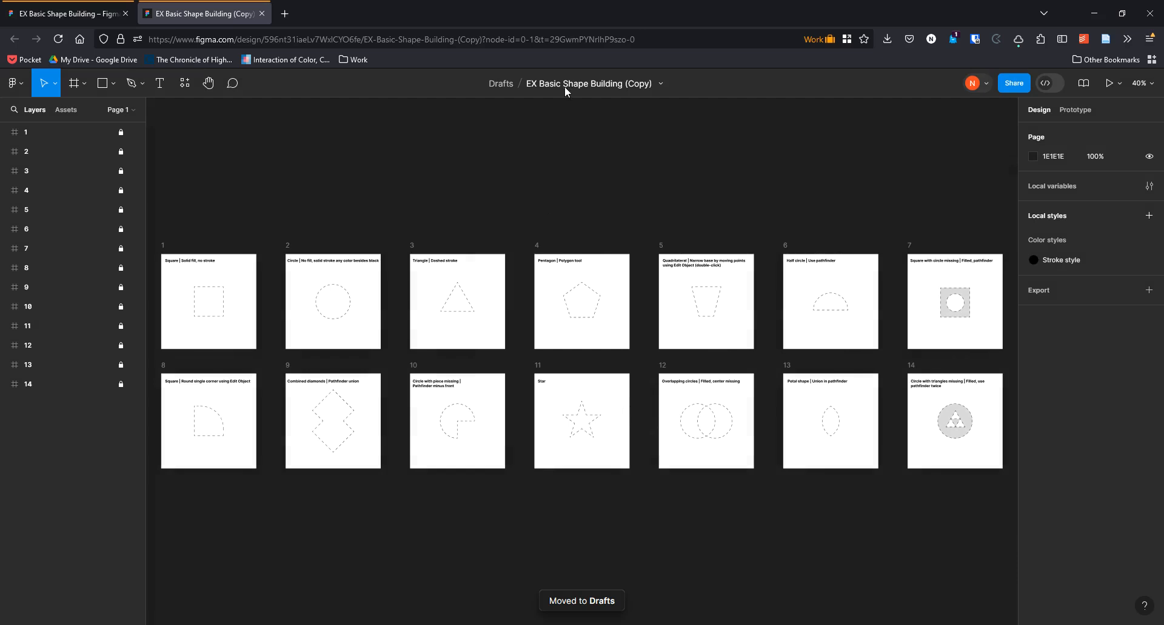
# Rename the copied file to the student's last name followed by "-EX2"
pyautogui.click(659, 83)
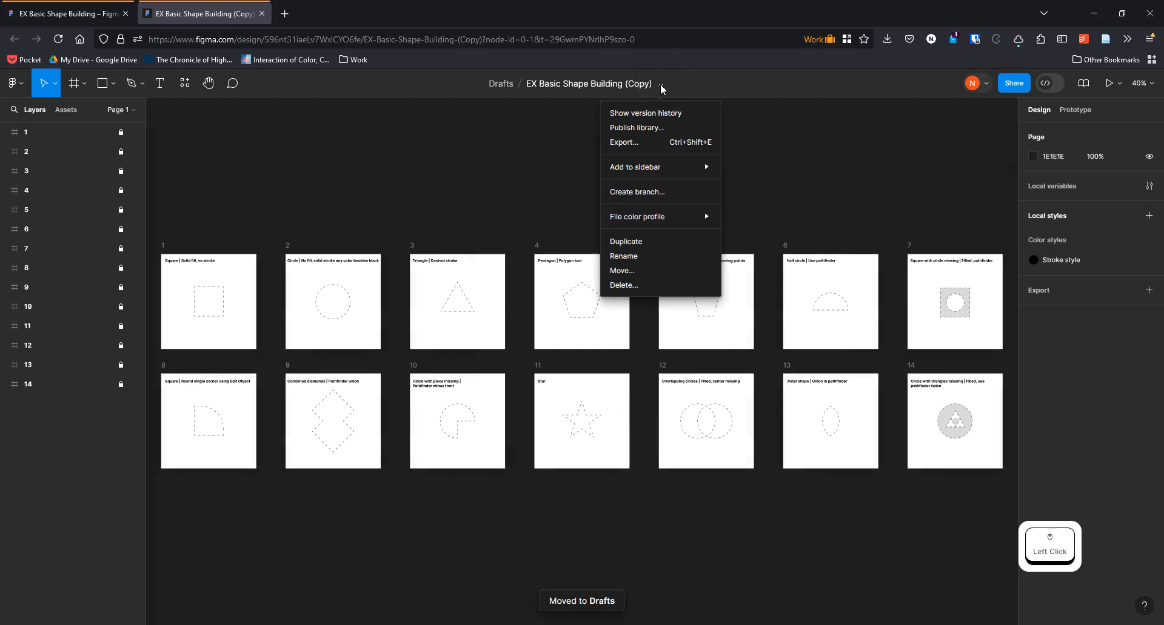
pyautogui.click(654, 257)
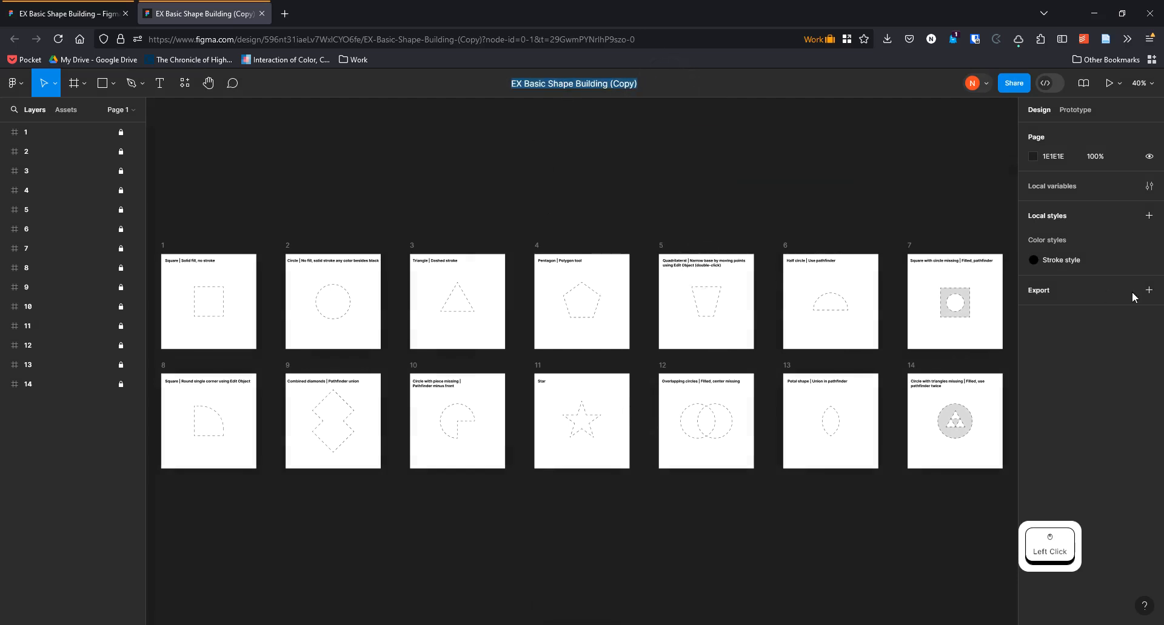
pyautogui.write('Muffet')
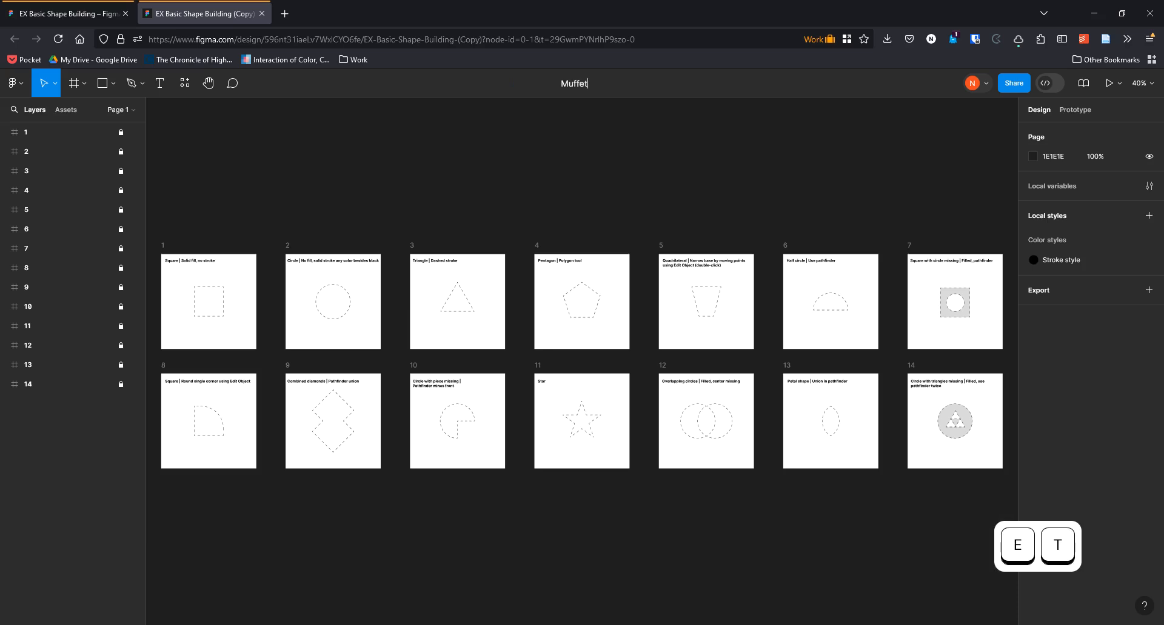
pyautogui.write('-EX2')
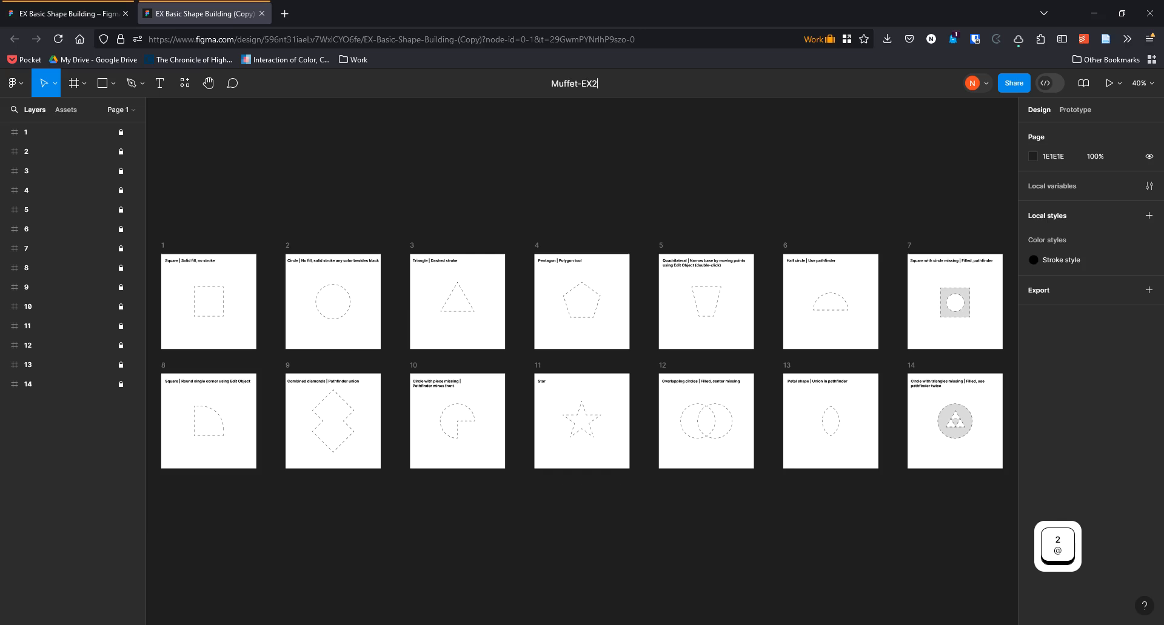
pyautogui.press('Return')
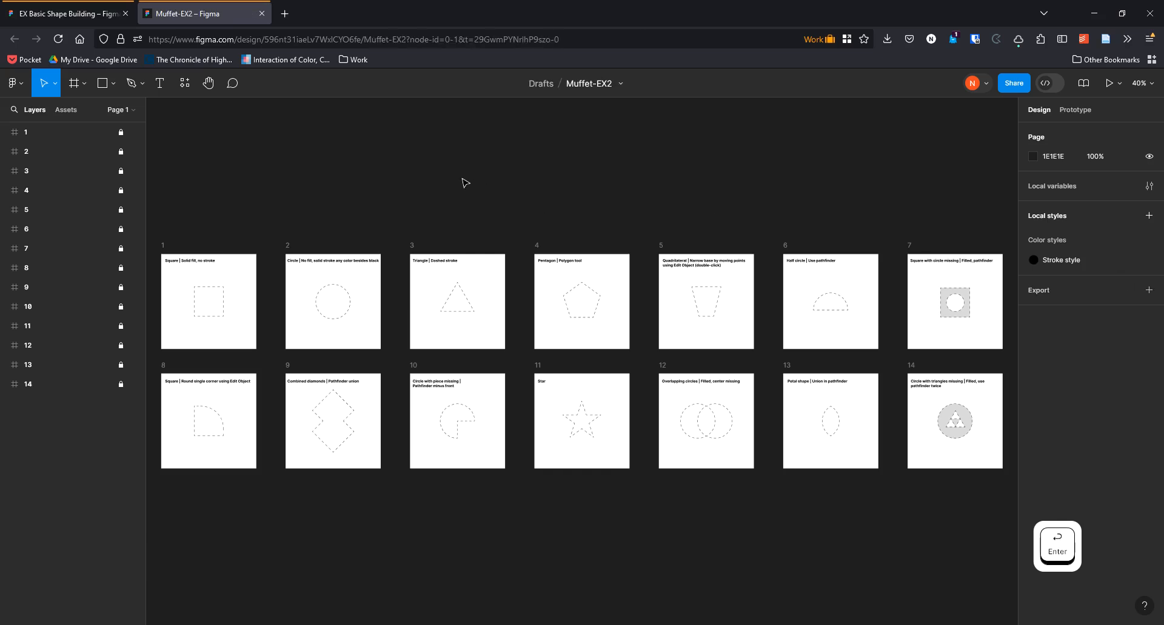
pyautogui.click(446, 180)
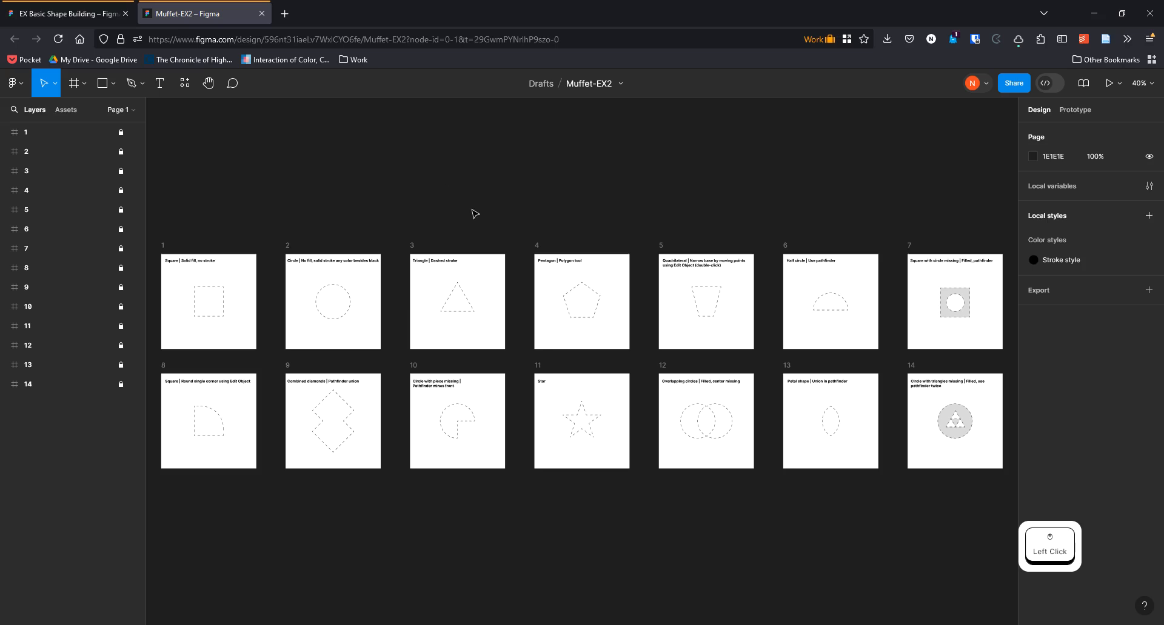
# Check the preferences for scroll wheel zoom and right-click panning
pyautogui.click(14, 83)
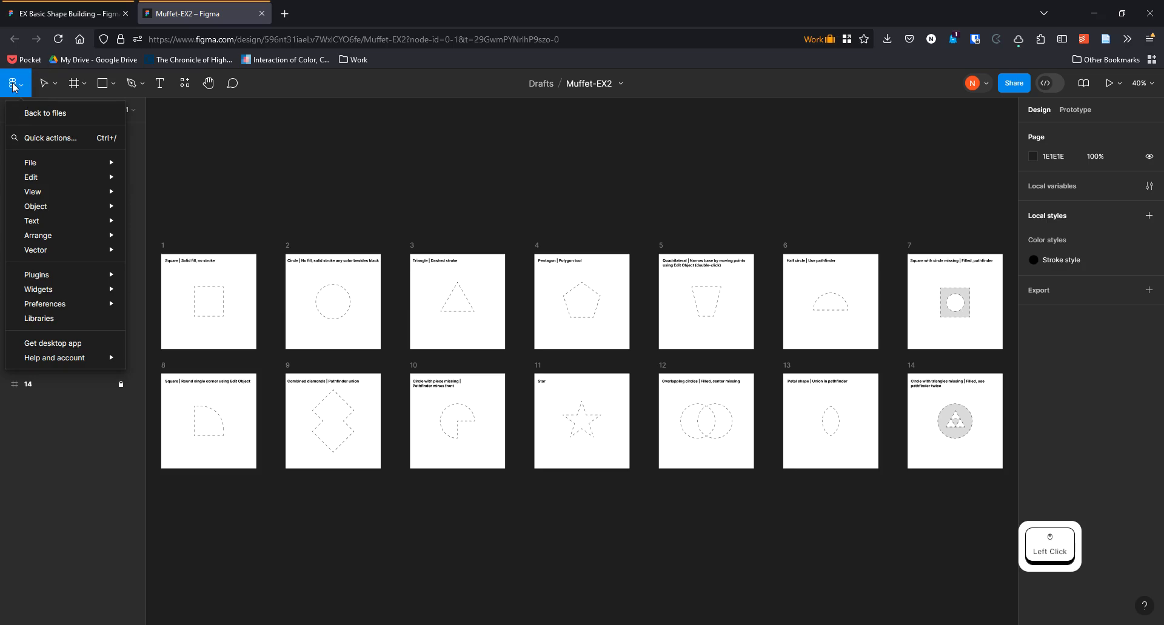
pyautogui.moveTo(93, 297)
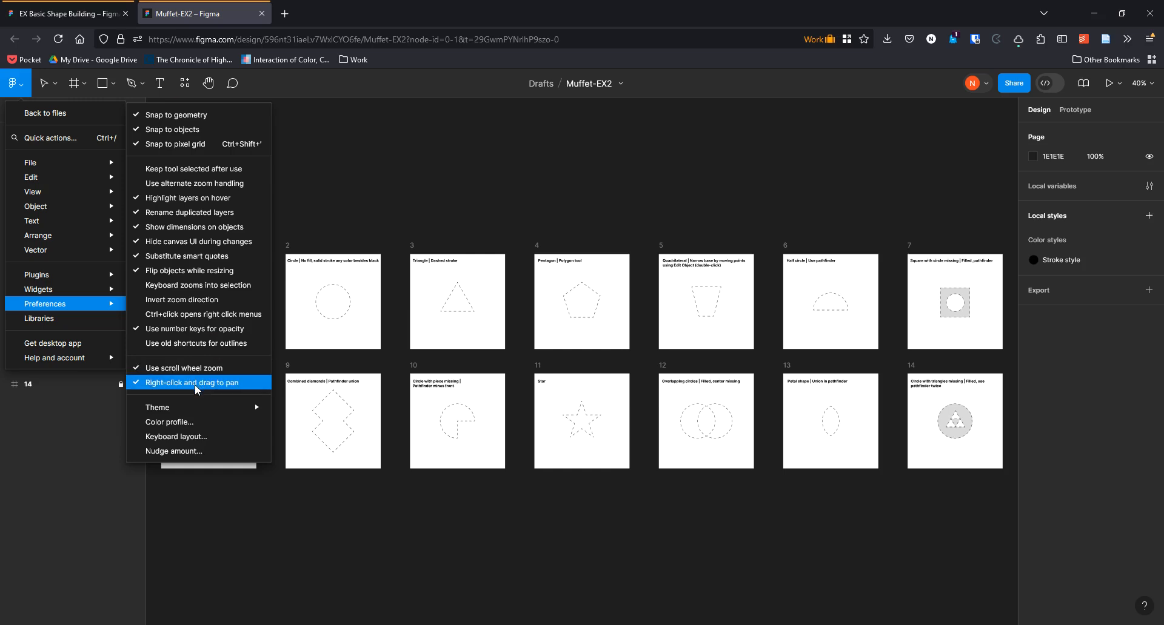
pyautogui.click(429, 214)
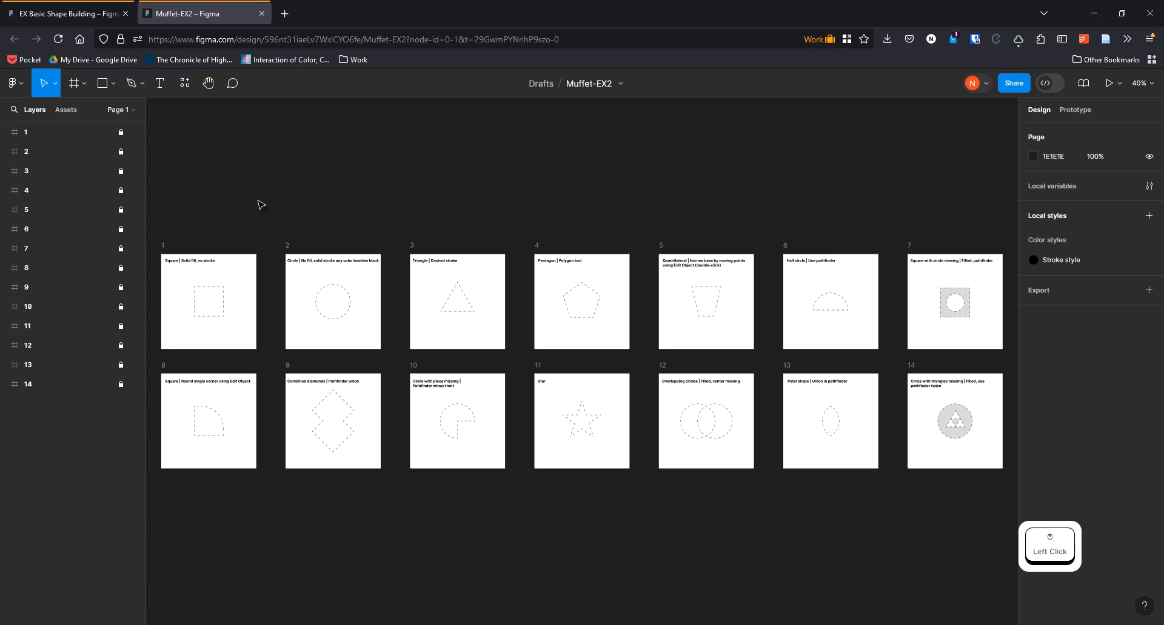
# Examine the numbered shape exercise frames across the page at different zoom levels
pyautogui.scroll(-1, 261, 218)
pyautogui.scroll(-3, 361, 264)
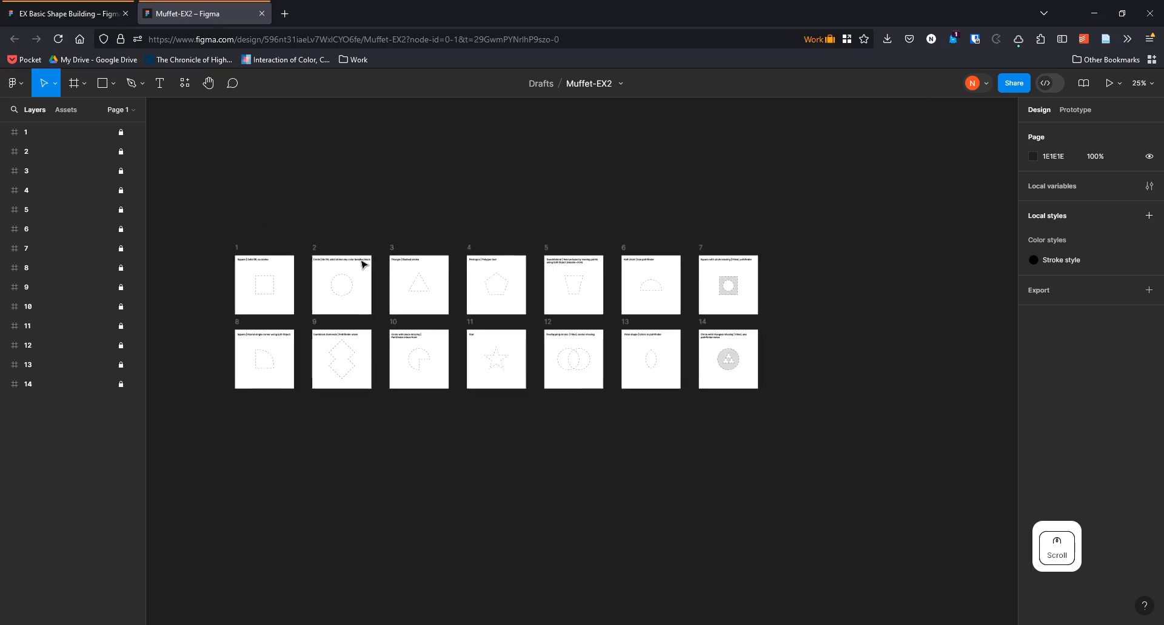
pyautogui.scroll(4, 364, 262)
pyautogui.scroll(-5, 448, 203)
pyautogui.scroll(6, 447, 238)
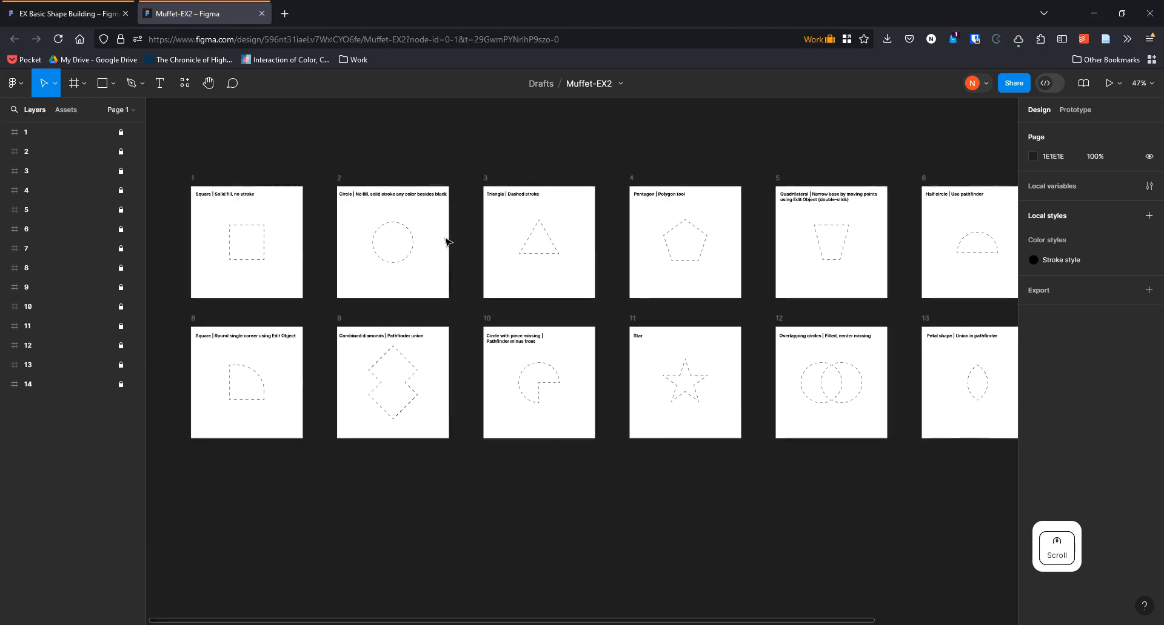
pyautogui.scroll(-5, 509, 289)
pyautogui.scroll(1, 507, 291)
pyautogui.scroll(1, 500, 290)
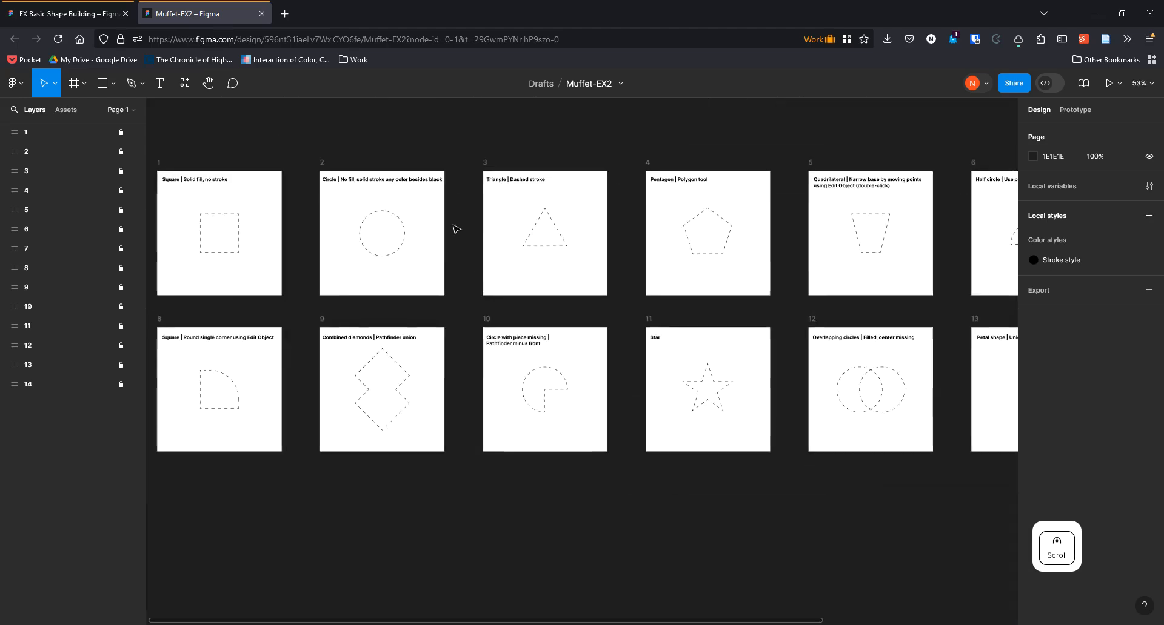
pyautogui.moveTo(456, 227); pyautogui.dragTo(482, 242)
pyautogui.click(260, 222)
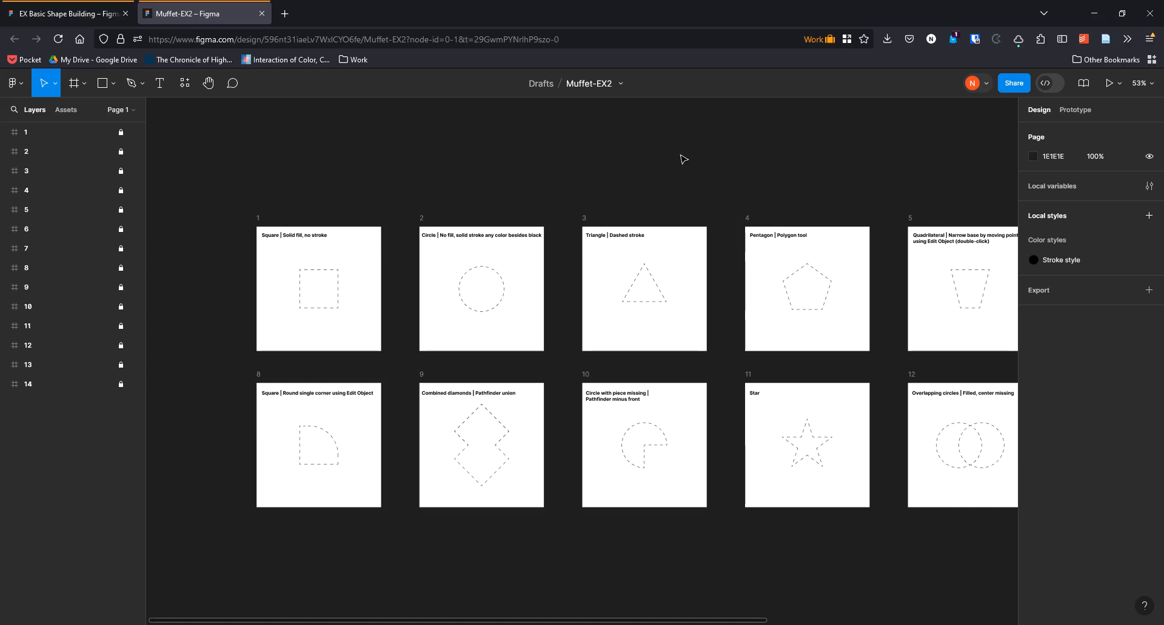
pyautogui.moveTo(683, 158); pyautogui.dragTo(590, 160)
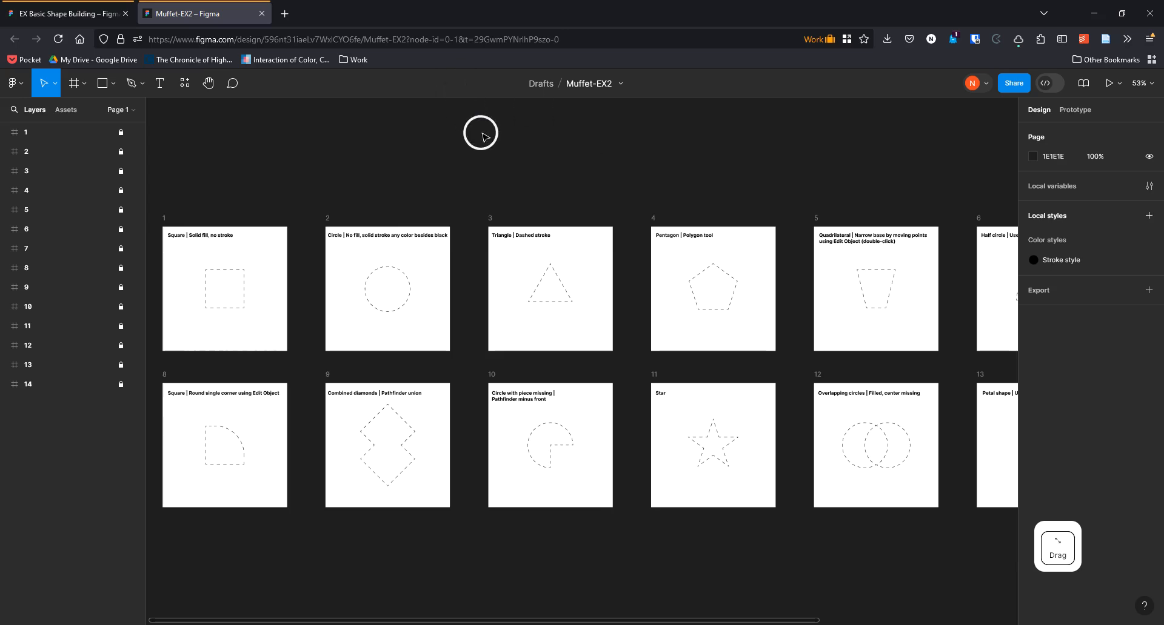
# Draw a new frame of about 352 × 374 beside exercise frame 1 and delete it
pyautogui.scroll(-3, 457, 169)
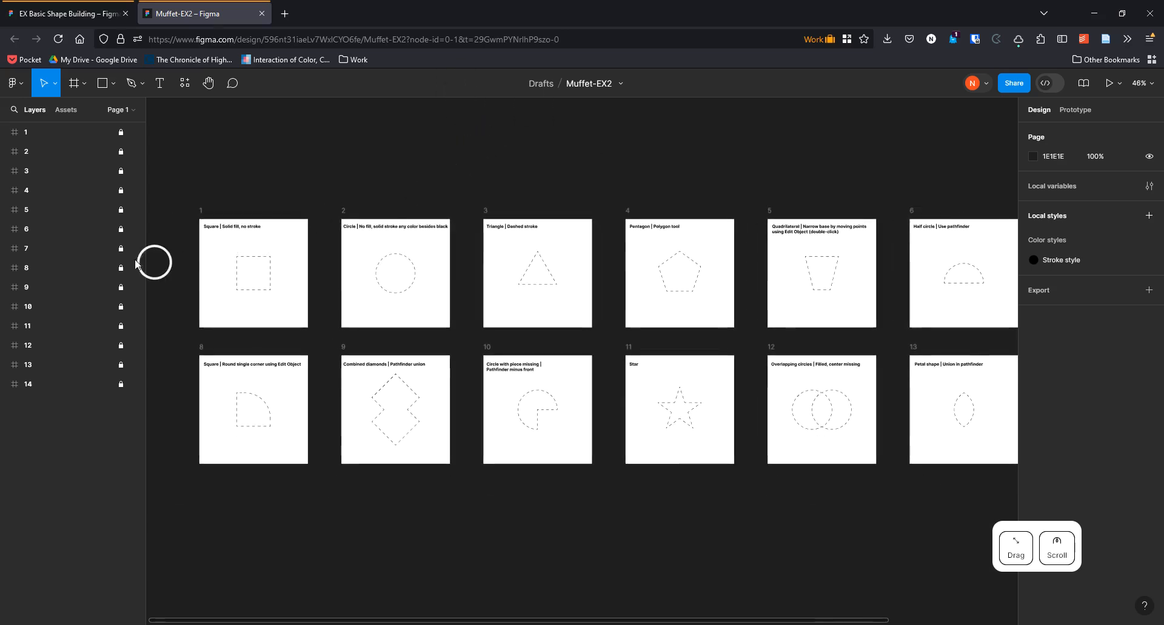
pyautogui.scroll(5, 203, 260)
pyautogui.moveTo(522, 260); pyautogui.dragTo(743, 286)
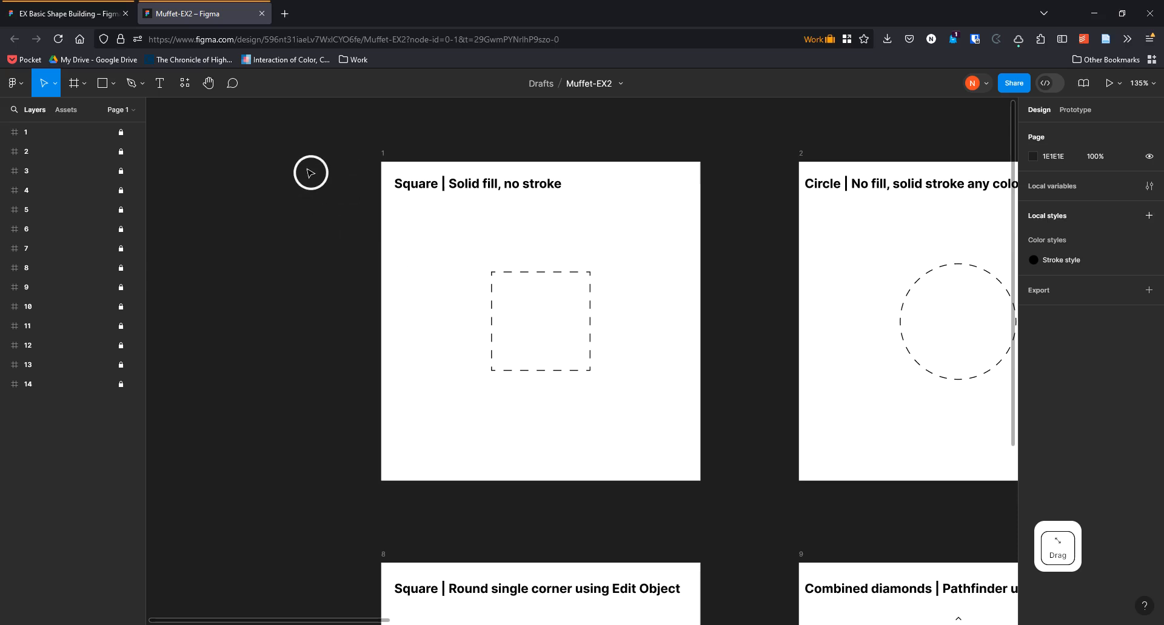
pyautogui.moveTo(310, 174); pyautogui.dragTo(517, 206)
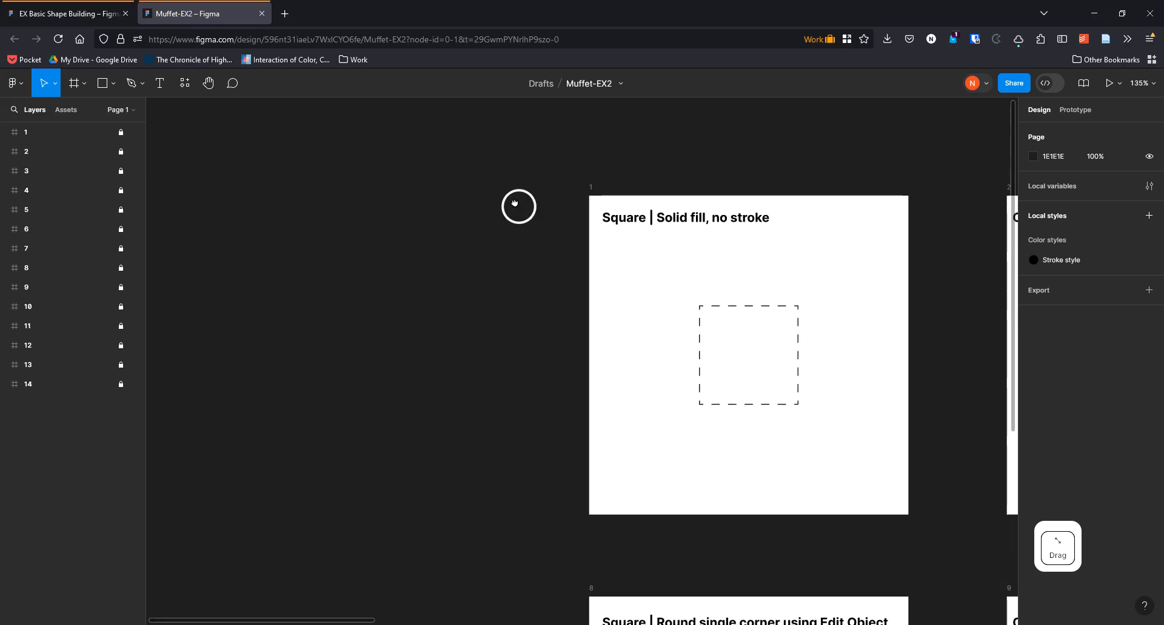
pyautogui.click(77, 86)
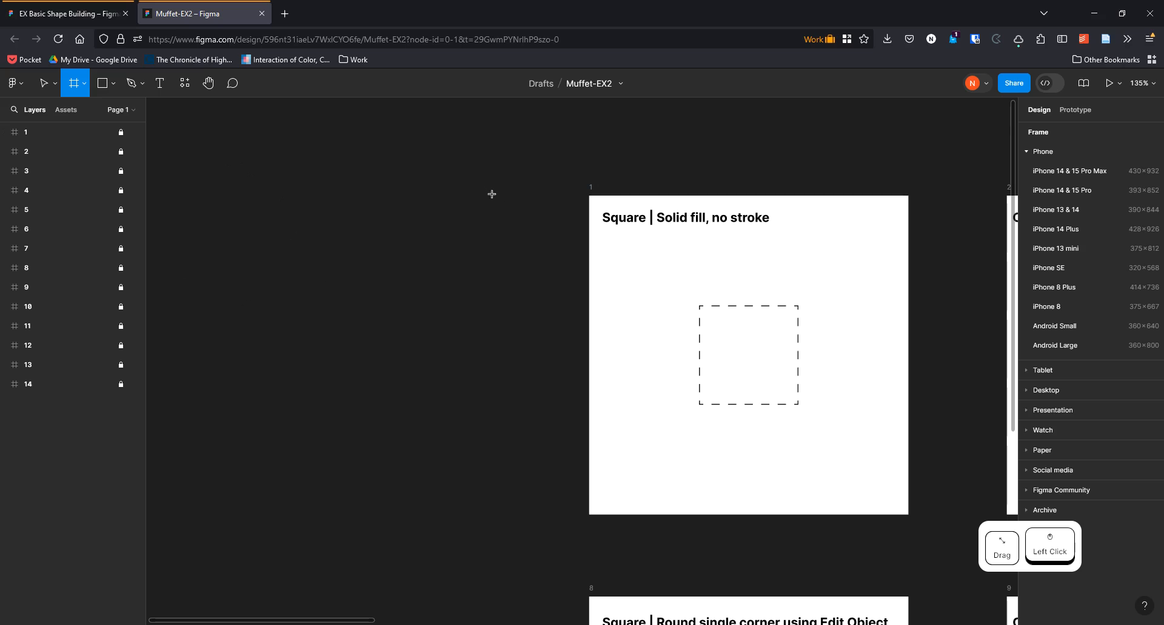
pyautogui.moveTo(490, 196); pyautogui.dragTo(202, 503)
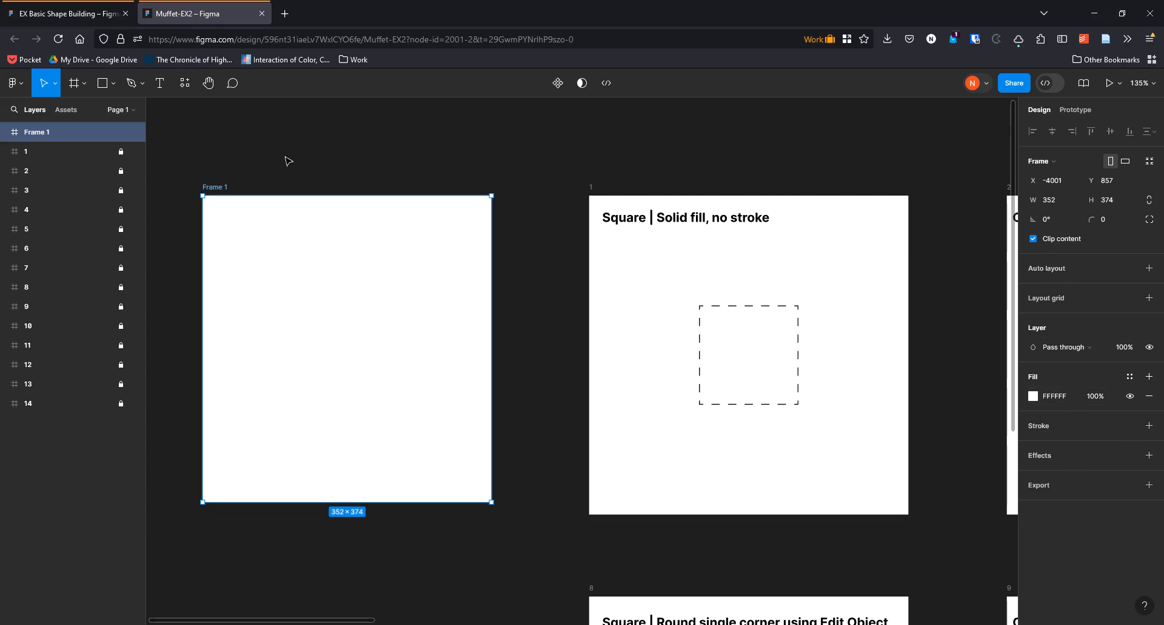
pyautogui.click(225, 191)
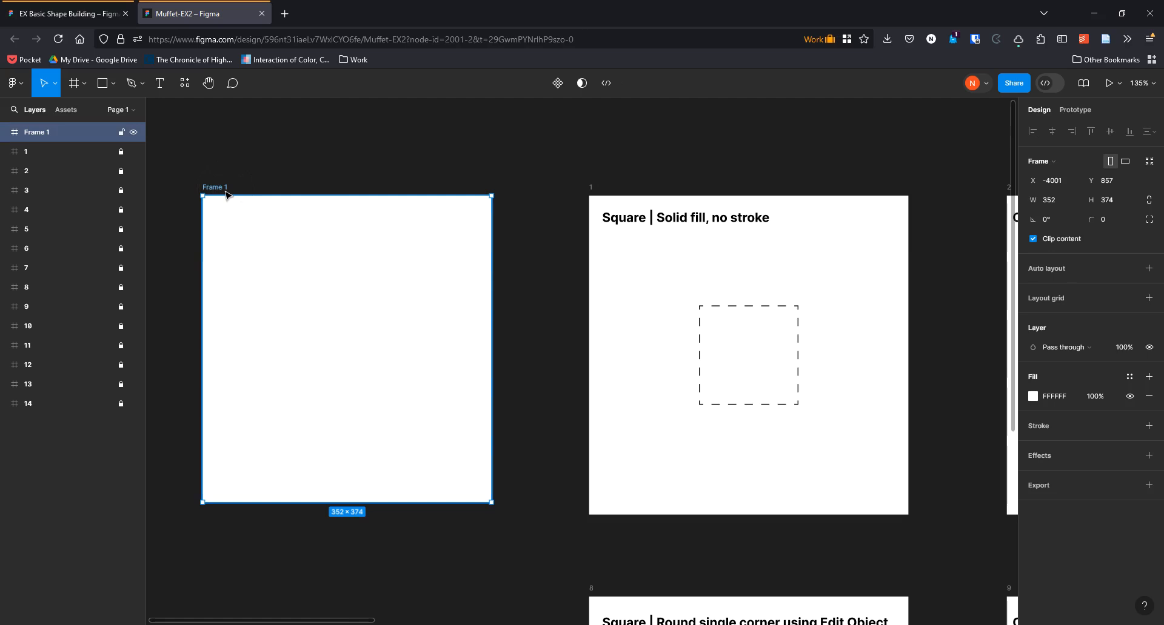
pyautogui.press('Delete')
# Draw a square of about 123 × 123 over the dashed outline in exercise frame 1
pyautogui.moveTo(431, 211); pyautogui.dragTo(129, 186)
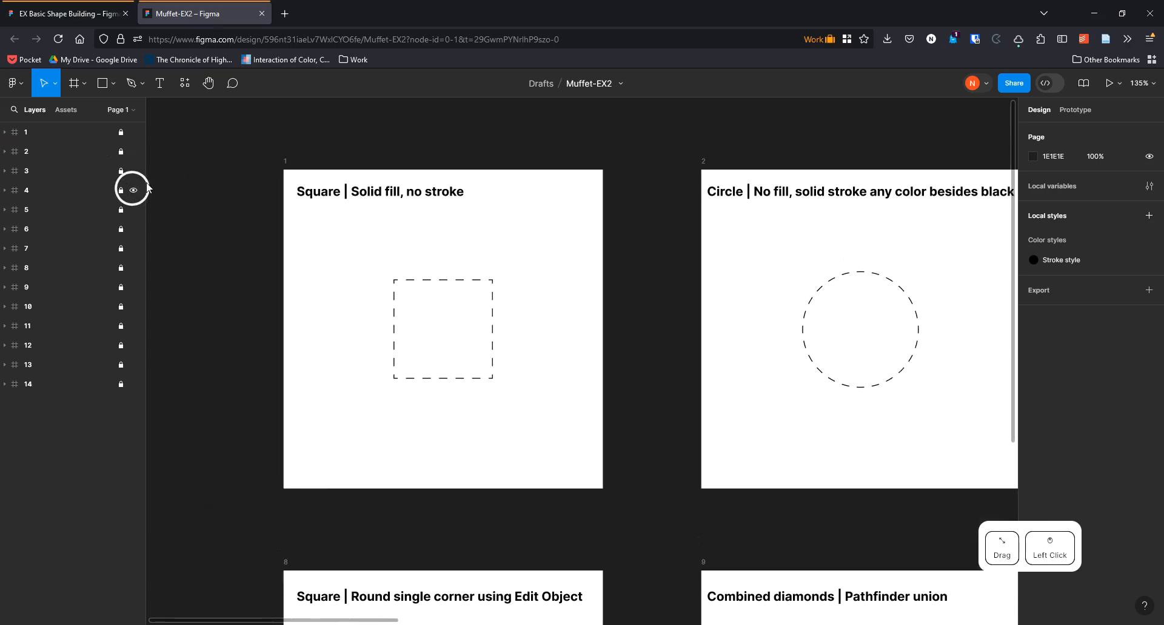
pyautogui.scroll(1, 378, 227)
pyautogui.scroll(1, 424, 255)
pyautogui.moveTo(536, 304); pyautogui.dragTo(617, 296)
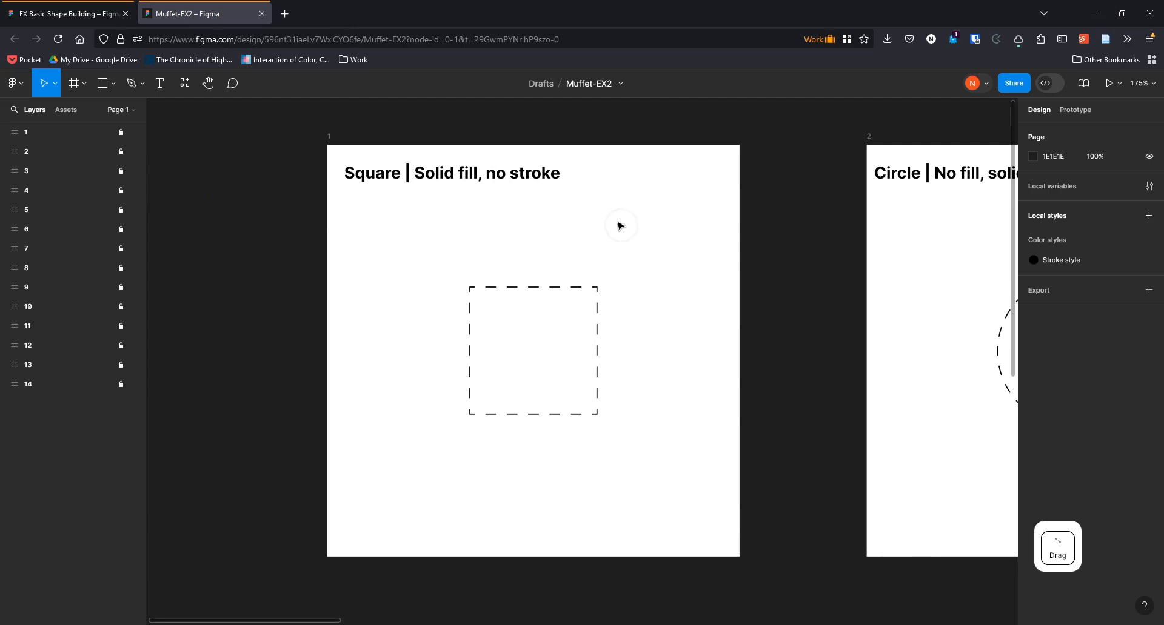
pyautogui.scroll(1, 631, 231)
pyautogui.moveTo(706, 263); pyautogui.dragTo(712, 243)
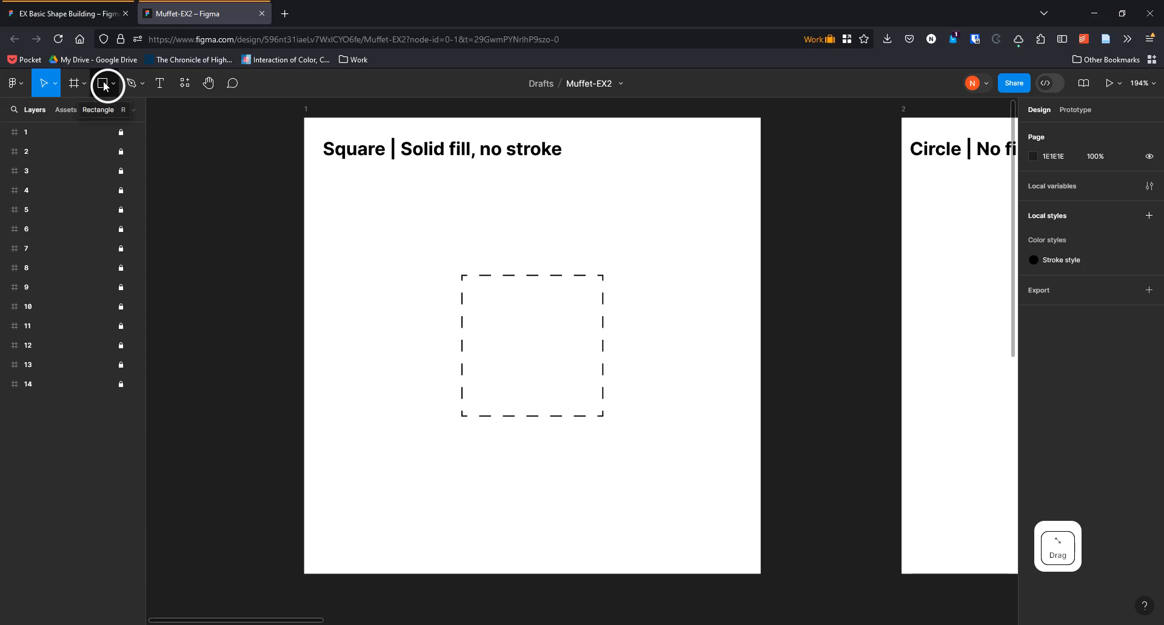
pyautogui.press('r')
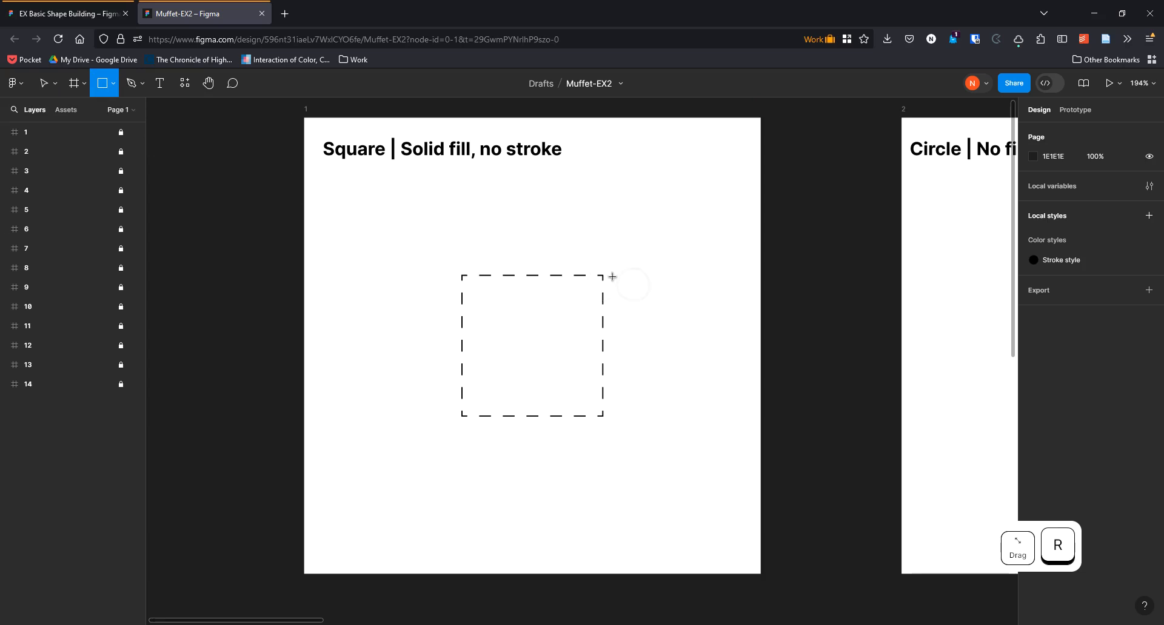
pyautogui.moveTo(461, 275)
pyautogui.mouseDown()
pyautogui.moveTo(613, 431)
pyautogui.moveTo(551, 346)
pyautogui.moveTo(602, 432)
pyautogui.moveTo(631, 389)
pyautogui.moveTo(574, 291)
pyautogui.moveTo(642, 383)
pyautogui.moveTo(540, 306)
pyautogui.moveTo(597, 345)
pyautogui.moveTo(606, 328)
pyautogui.mouseUp()
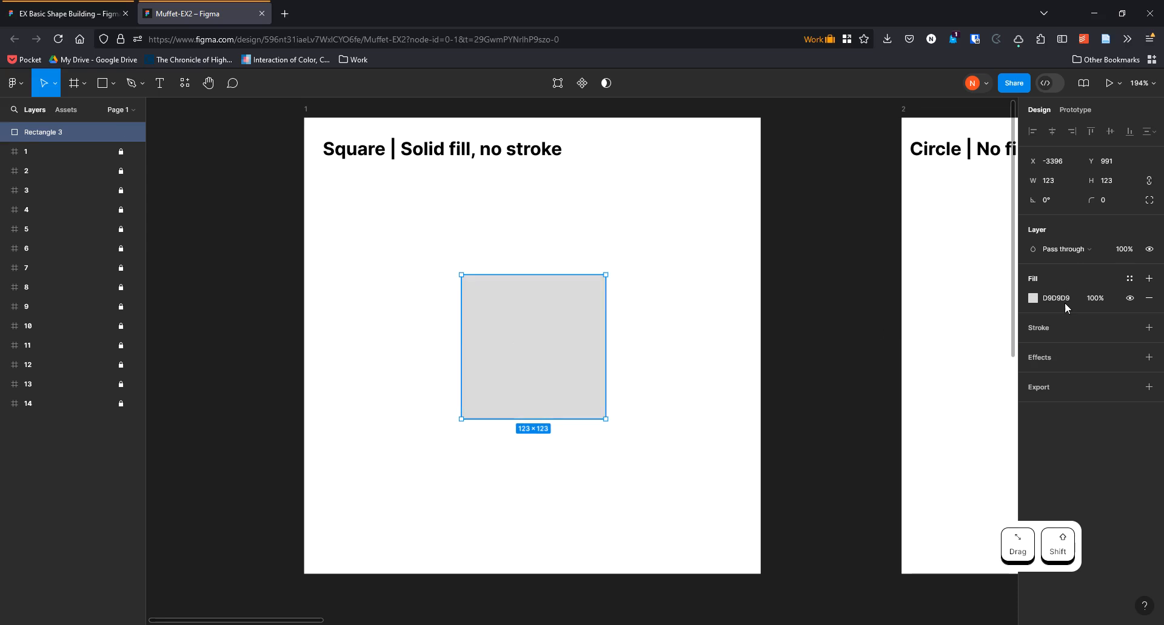
# Set the square's fill to solid black, 000000 at 100% opacity, and deselect it
pyautogui.click(1031, 300)
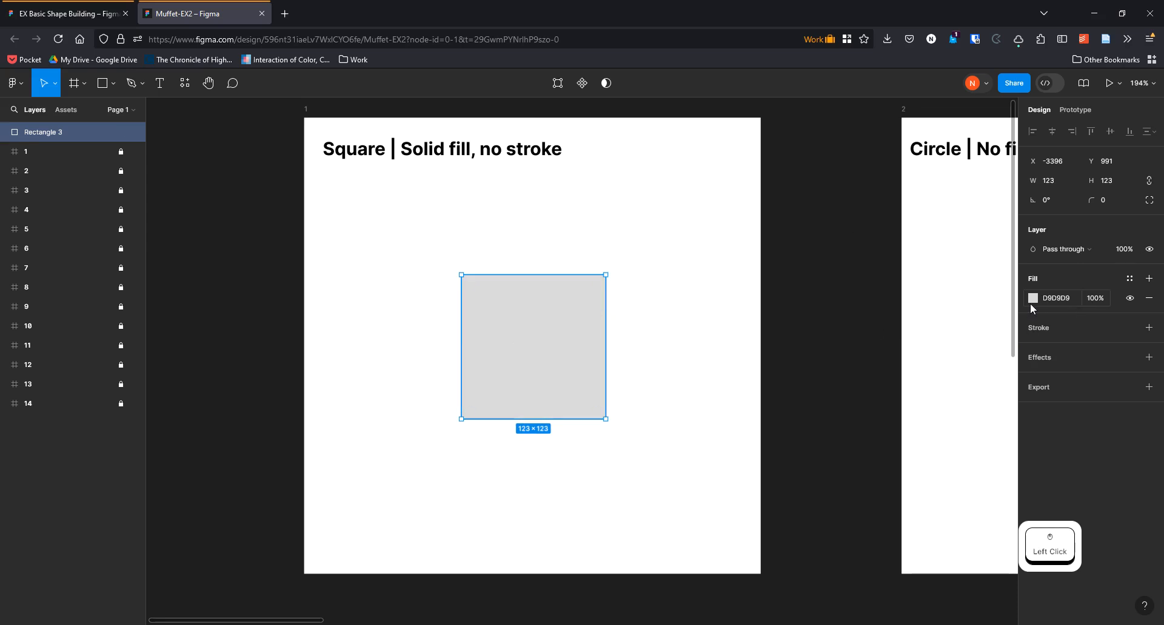
pyautogui.moveTo(898, 360); pyautogui.dragTo(835, 478)
pyautogui.moveTo(1002, 491)
pyautogui.mouseDown()
pyautogui.moveTo(940, 490)
pyautogui.moveTo(1005, 490)
pyautogui.mouseUp()
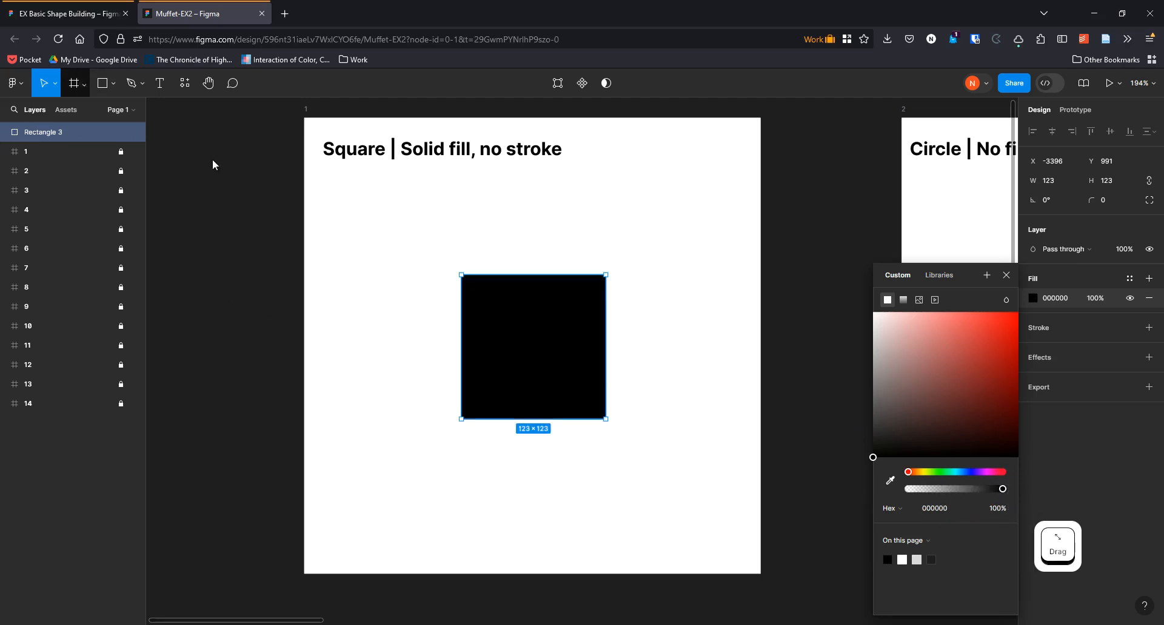
pyautogui.click(418, 244)
# Draw a circle of about 154 × 154 over the dashed circle in exercise frame 2
pyautogui.moveTo(836, 275); pyautogui.dragTo(259, 272)
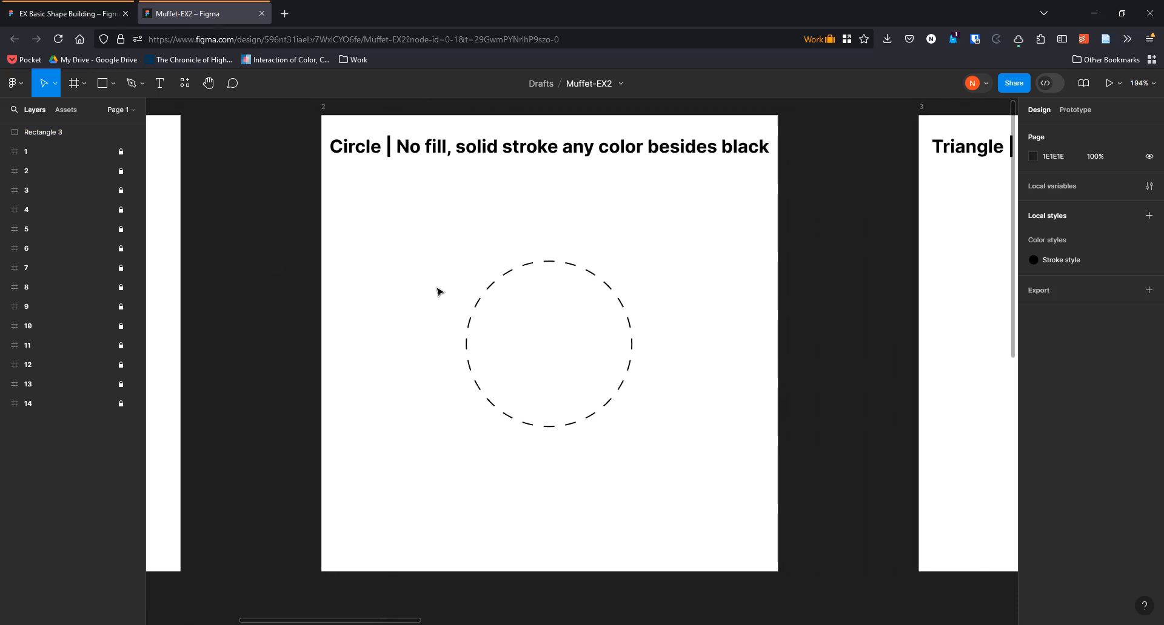
pyautogui.click(114, 86)
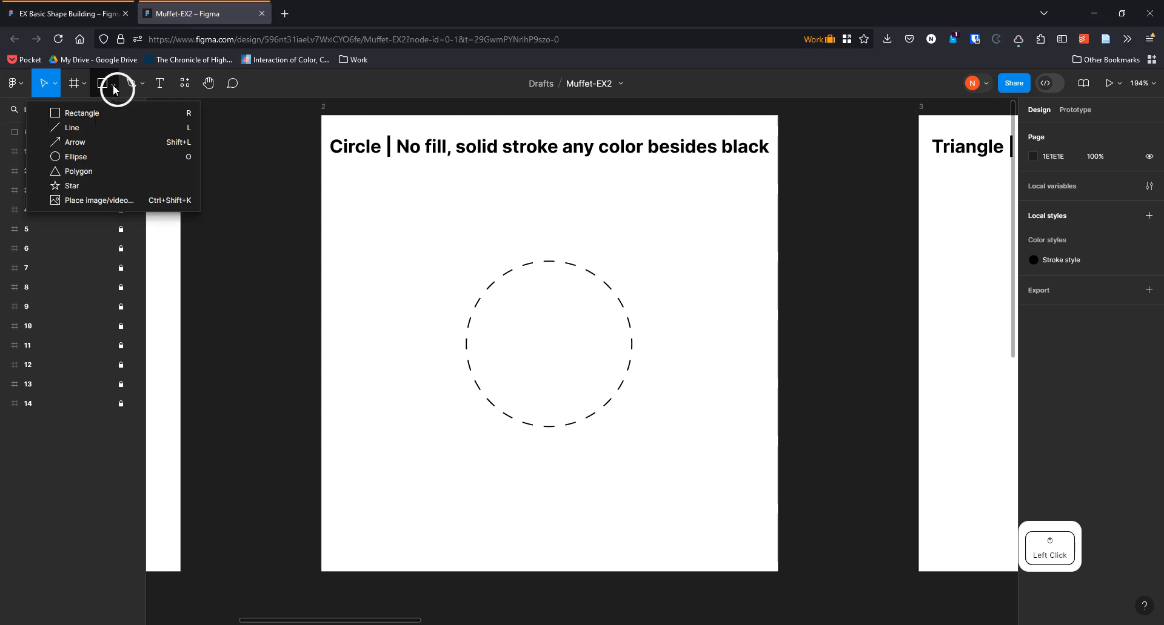
pyautogui.moveTo(113, 85); pyautogui.dragTo(90, 156)
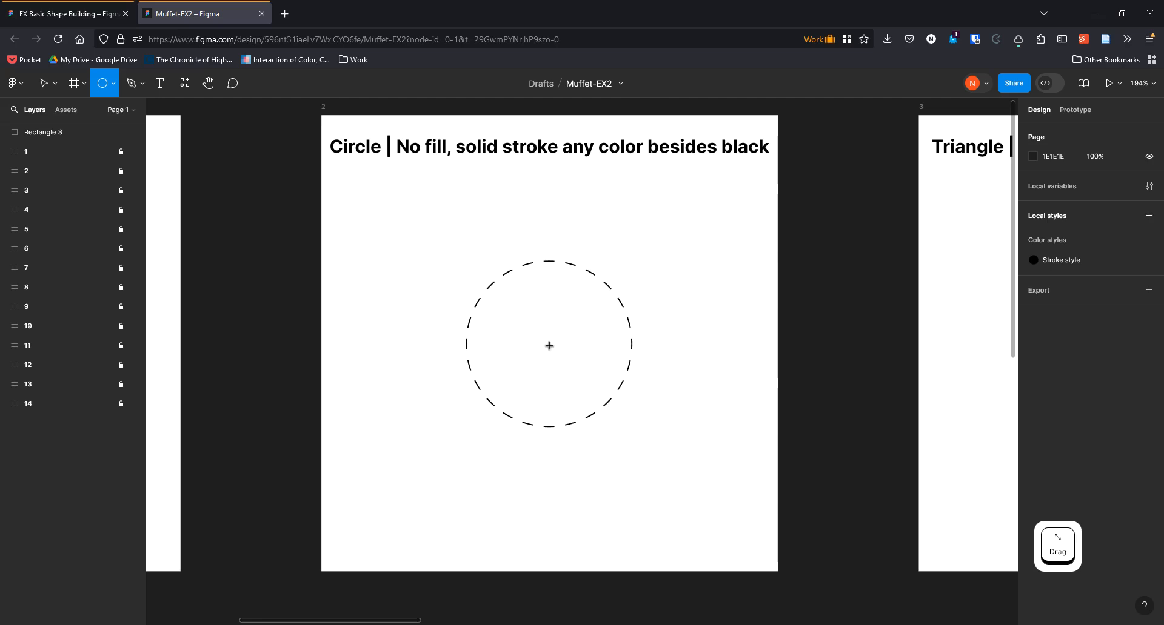
pyautogui.moveTo(542, 343)
pyautogui.mouseDown()
pyautogui.moveTo(618, 410)
pyautogui.moveTo(689, 501)
pyautogui.moveTo(623, 463)
pyautogui.moveTo(612, 415)
pyautogui.moveTo(588, 422)
pyautogui.moveTo(678, 470)
pyautogui.moveTo(600, 377)
pyautogui.moveTo(663, 467)
pyautogui.moveTo(592, 398)
pyautogui.moveTo(651, 456)
pyautogui.moveTo(599, 424)
pyautogui.moveTo(614, 435)
pyautogui.mouseUp()
# Sample the black square's colour for the circle's fill, then swap the fill and stroke twice
pyautogui.moveTo(370, 393); pyautogui.dragTo(620, 386)
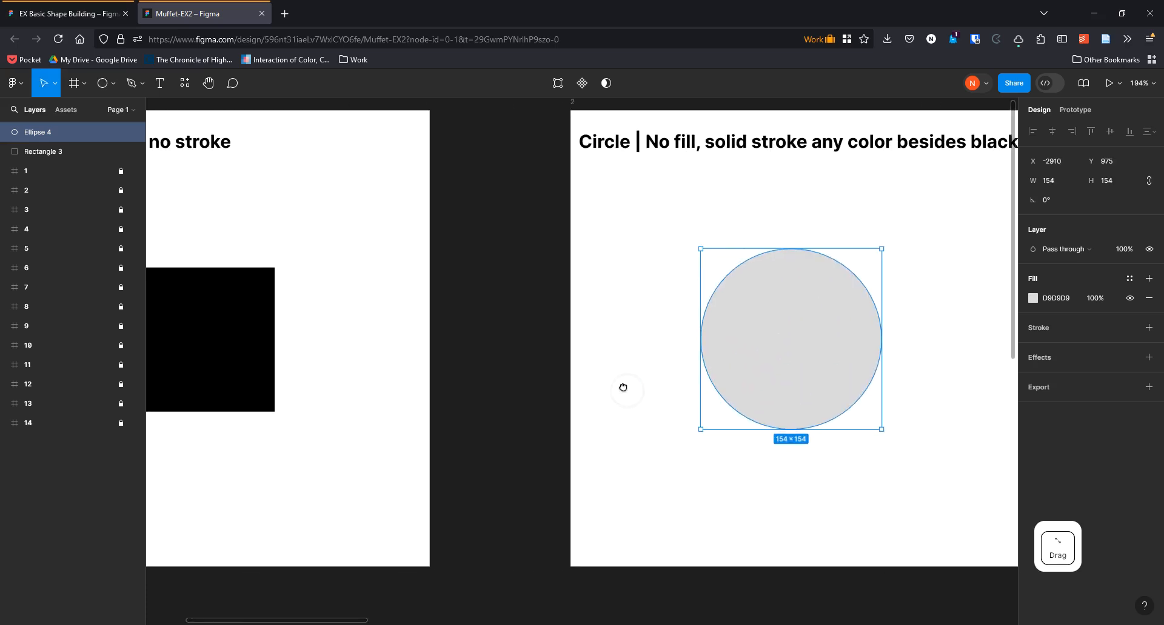
pyautogui.scroll(-2, 580, 378)
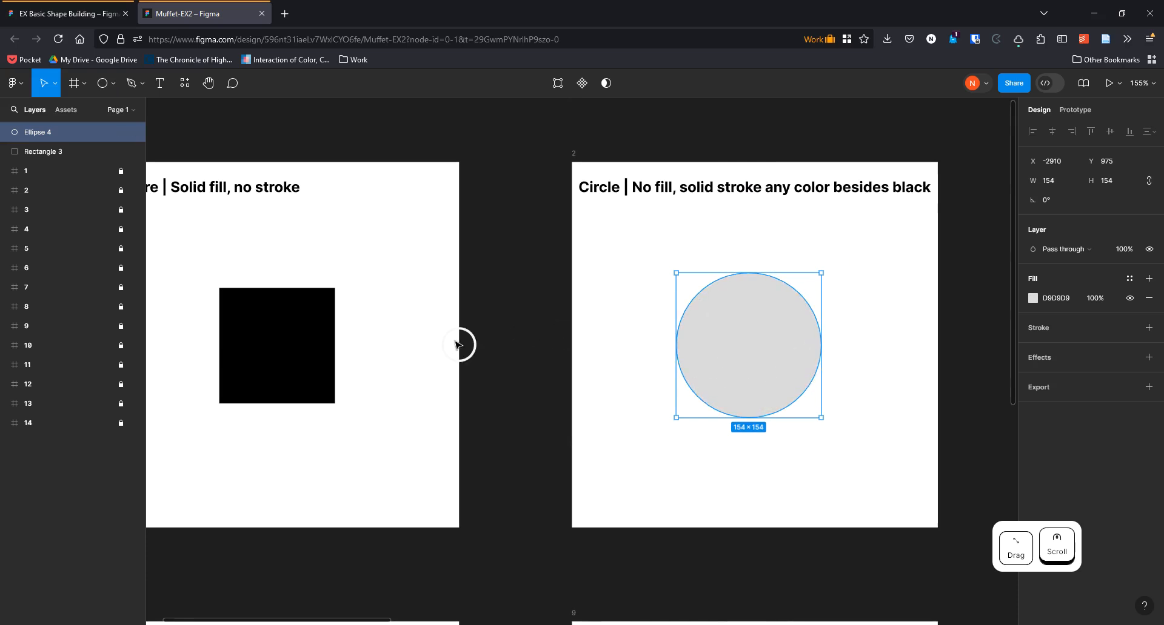
pyautogui.press('i')
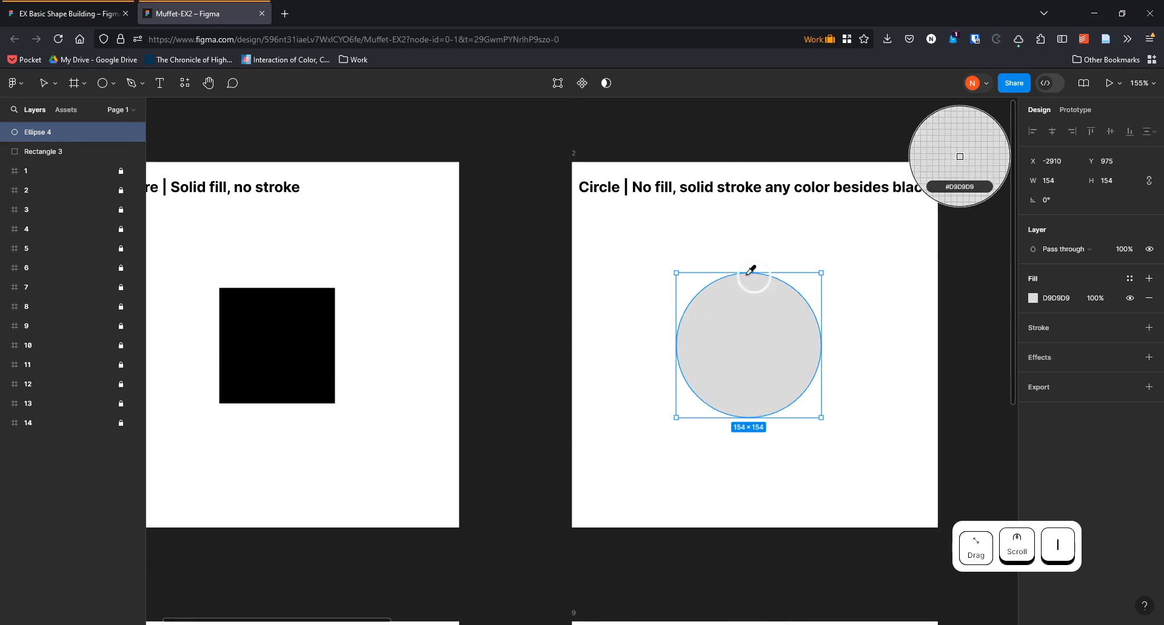
pyautogui.click(300, 321)
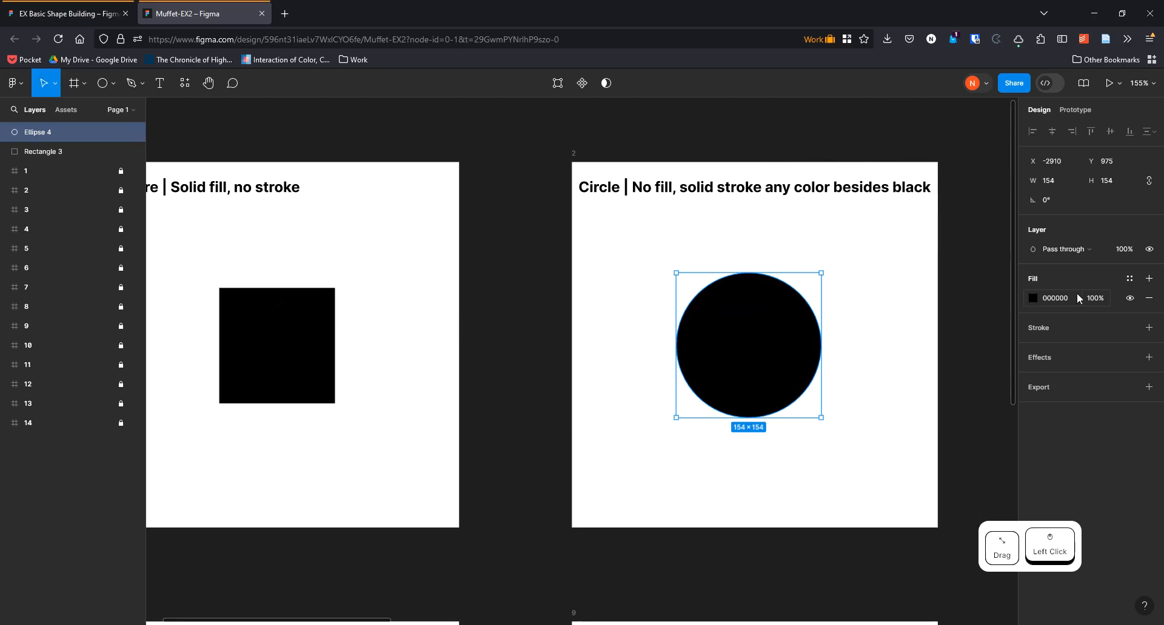
pyautogui.hotkey('shift', 'x')
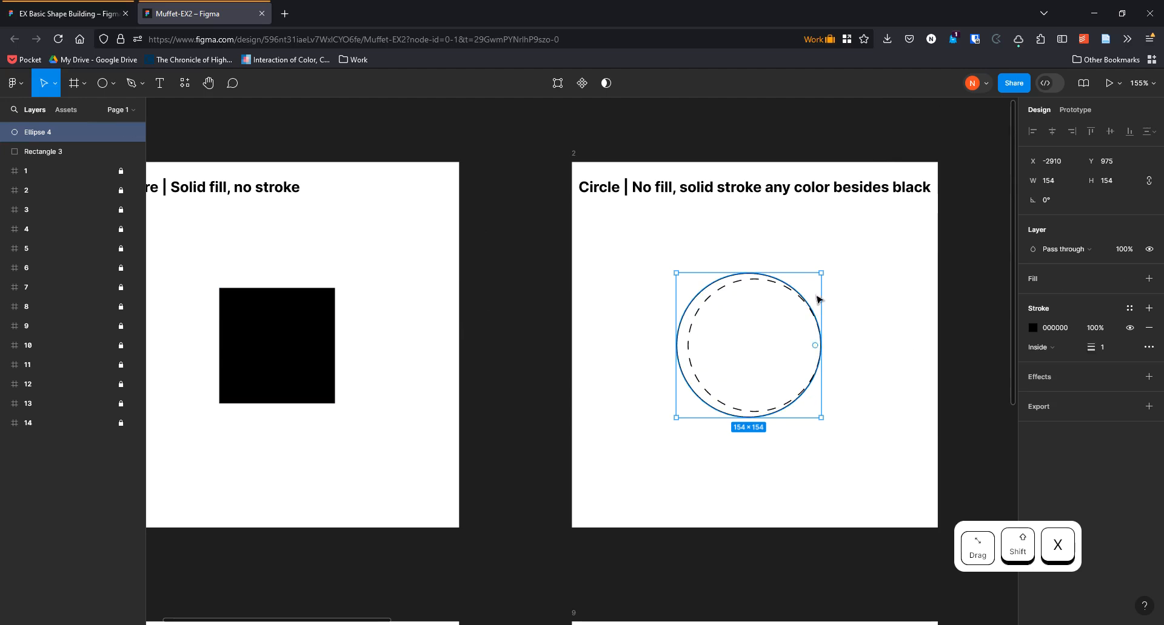
pyautogui.scroll(5, 817, 299)
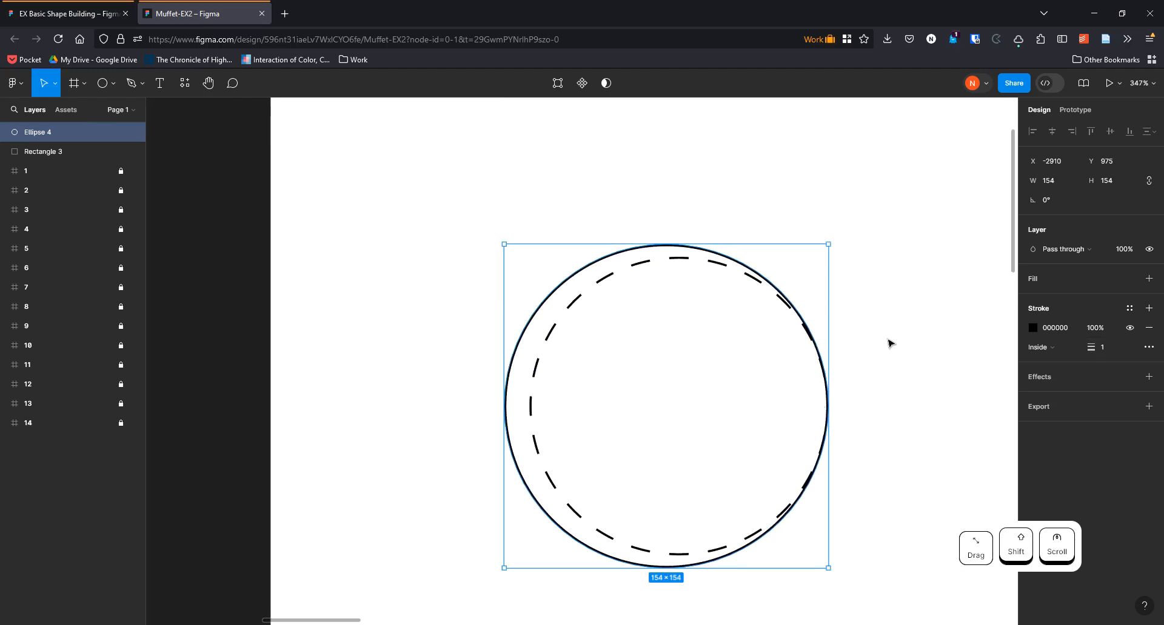
pyautogui.hotkey('shift', 'x')
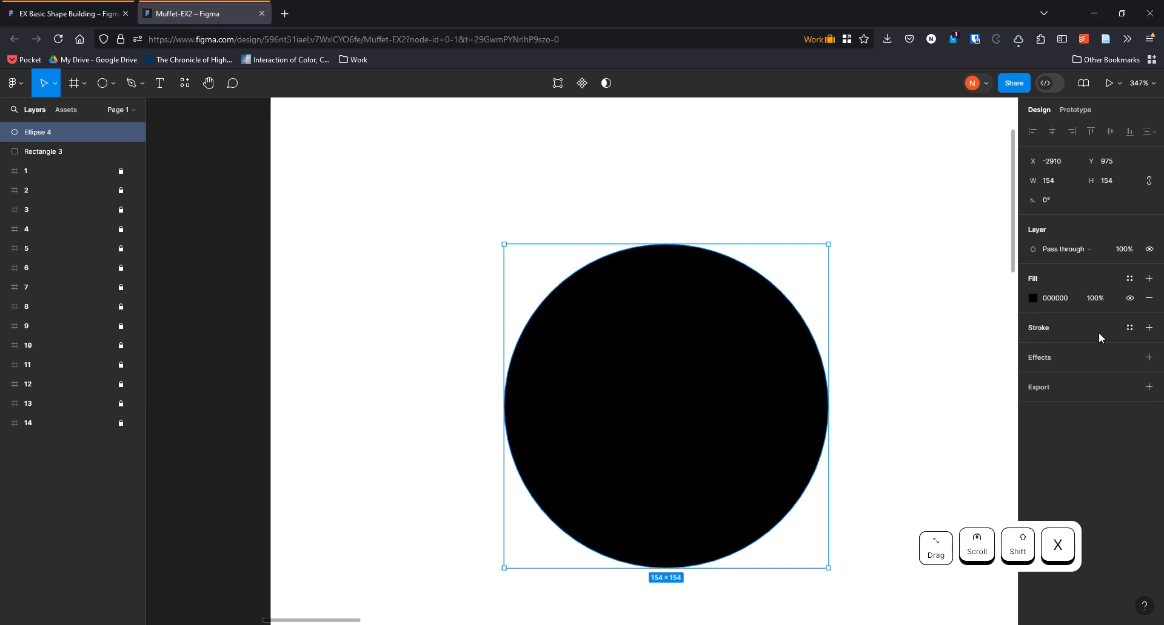
# Add a green 16FF73 inside stroke to the circle and set its width to 10
pyautogui.click(1149, 327)
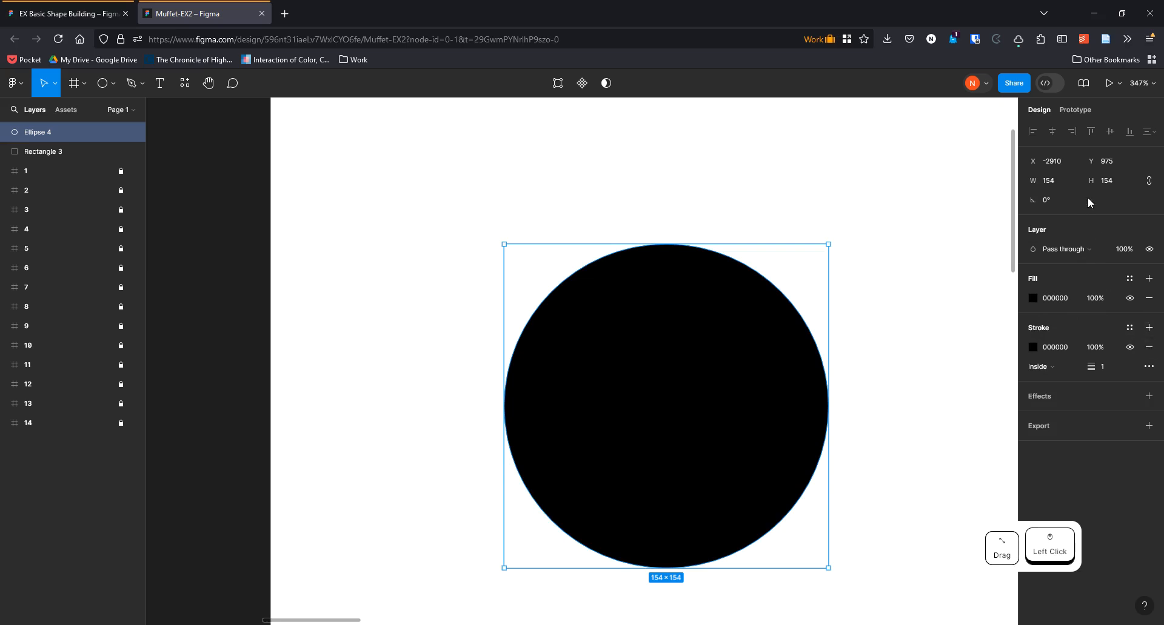
pyautogui.click(1032, 347)
pyautogui.click(945, 472)
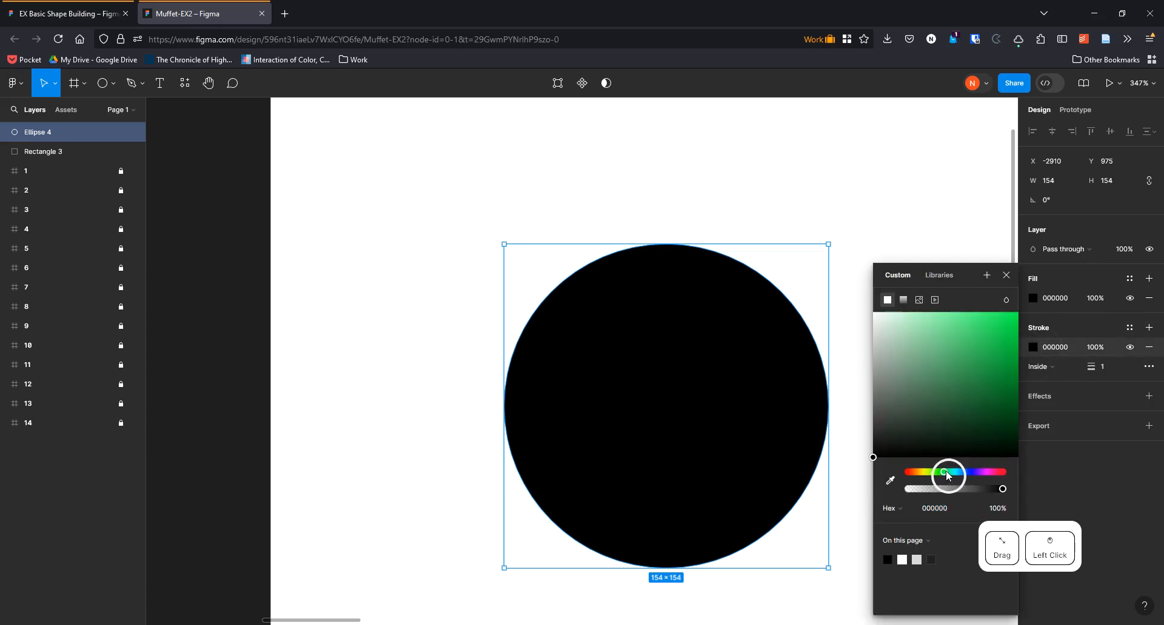
pyautogui.moveTo(981, 387); pyautogui.dragTo(1005, 312)
pyautogui.moveTo(1101, 367); pyautogui.dragTo(1107, 367)
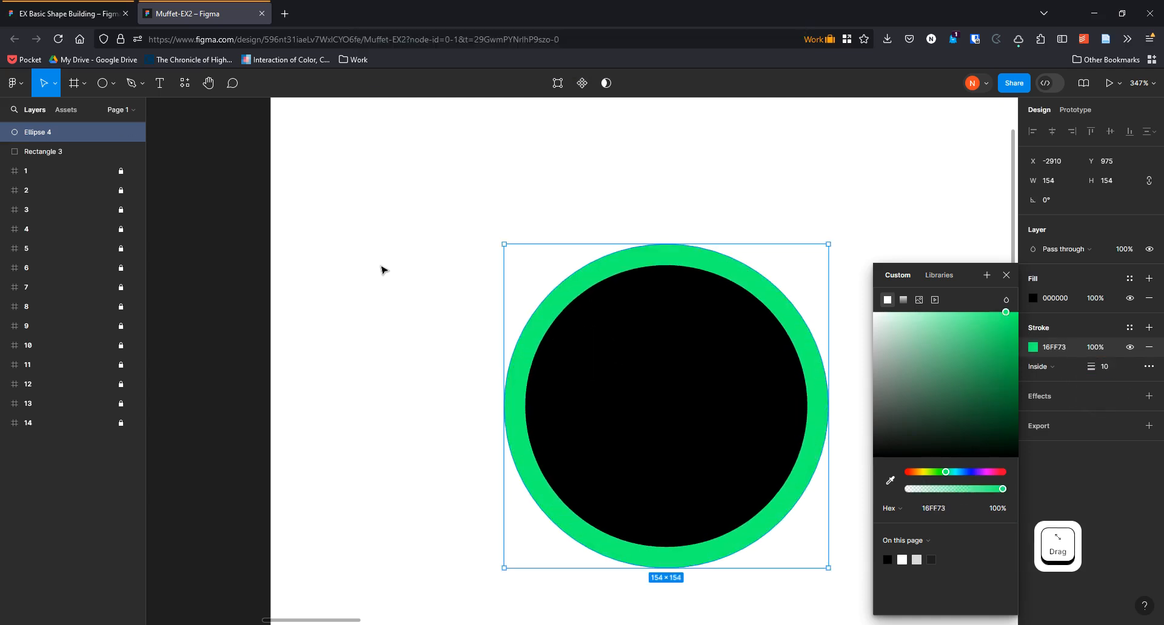
# Remove the circle's fill and move the circle over the dashed guide in exercise frame 2
pyautogui.click(402, 265)
pyautogui.click(709, 355)
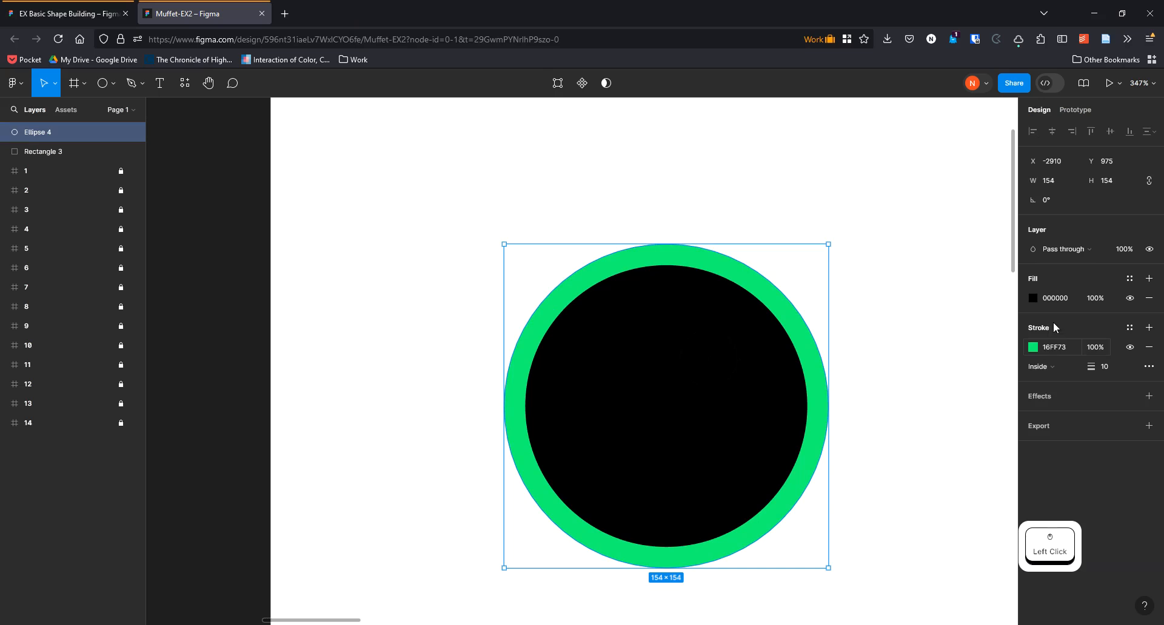
pyautogui.click(1150, 300)
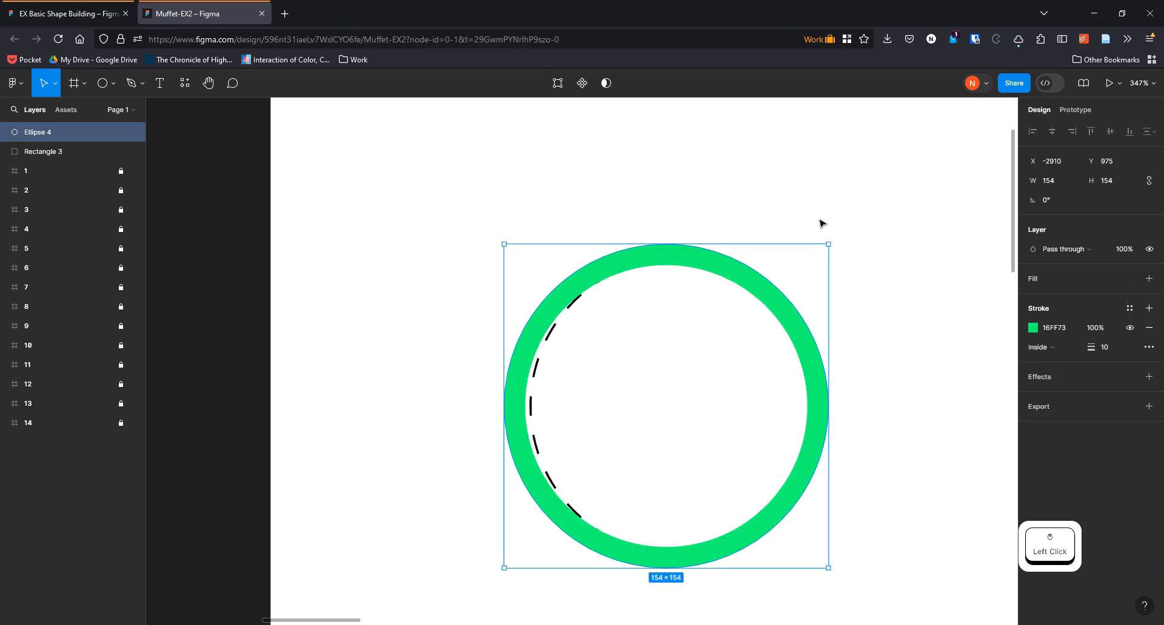
pyautogui.click(849, 239)
pyautogui.moveTo(849, 238); pyautogui.dragTo(760, 266)
pyautogui.moveTo(672, 311); pyautogui.dragTo(686, 311)
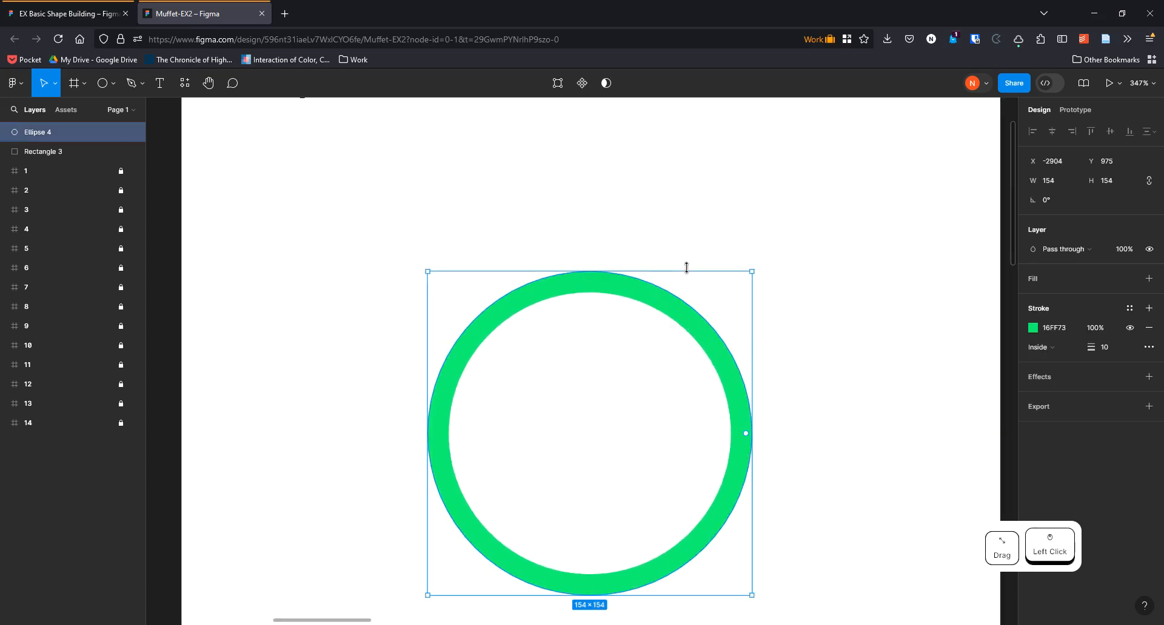
# Draw a triangle with the Polygon tool, about 181 × 181, over the dashed triangle in exercise frame 3
pyautogui.scroll(-2, 688, 267)
pyautogui.scroll(-3, 691, 264)
pyautogui.scroll(2, 721, 251)
pyautogui.moveTo(757, 242); pyautogui.dragTo(652, 209)
pyautogui.moveTo(794, 235); pyautogui.dragTo(197, 239)
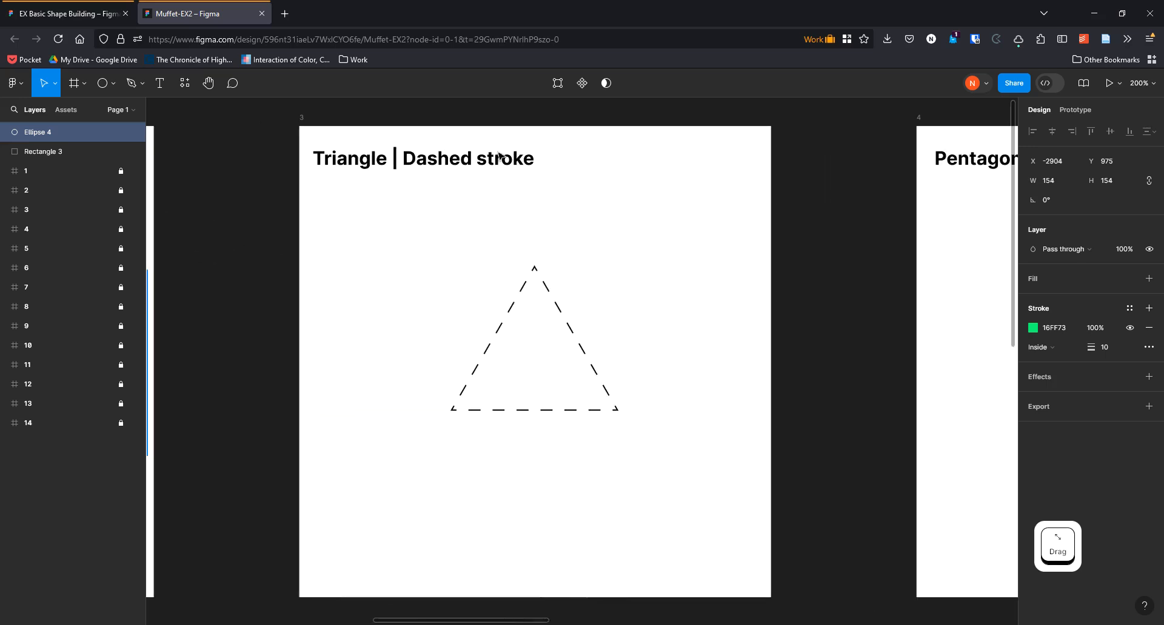
pyautogui.click(113, 86)
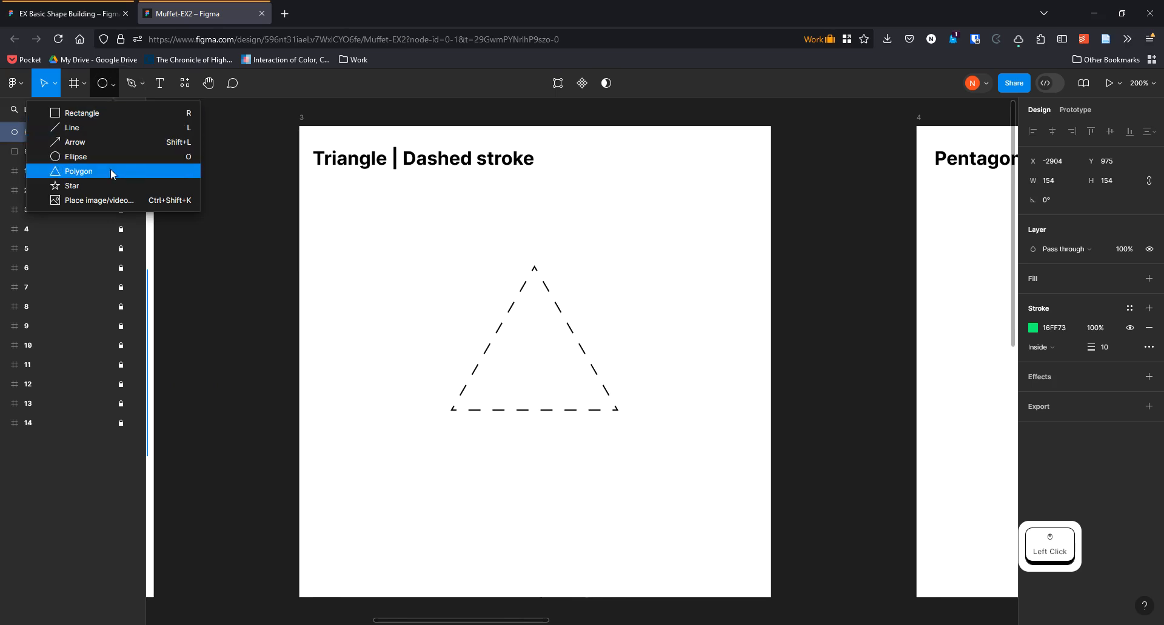
pyautogui.click(85, 172)
pyautogui.moveTo(418, 249); pyautogui.dragTo(638, 435)
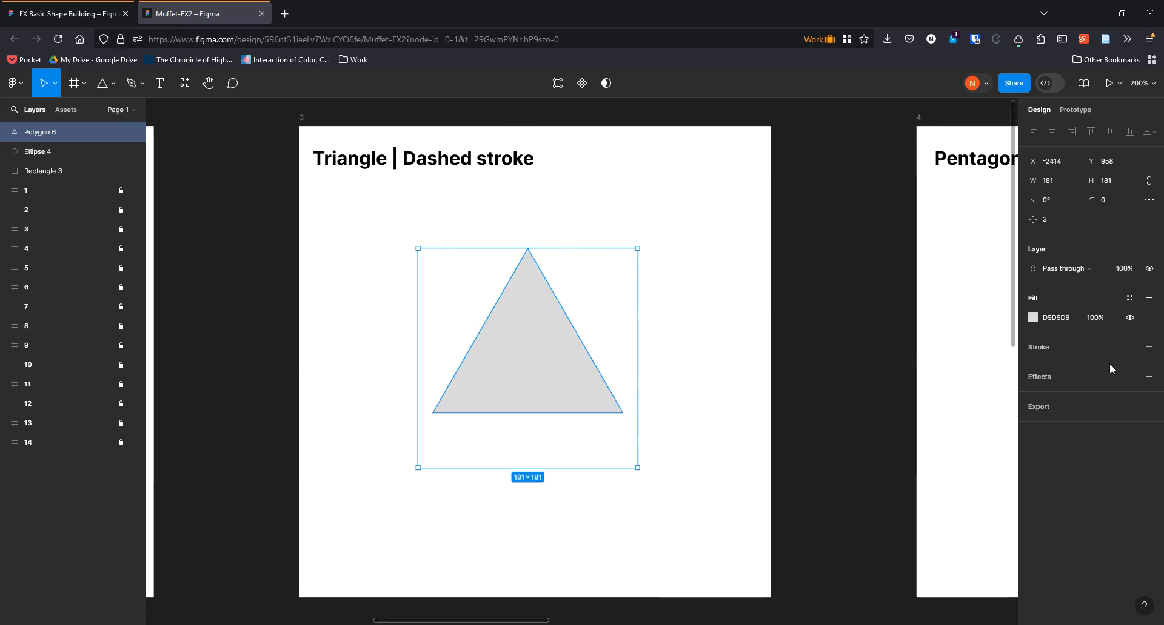
# Give the triangle a black dashed inside stroke with a width of 7 and a dash length of 8
pyautogui.click(1148, 349)
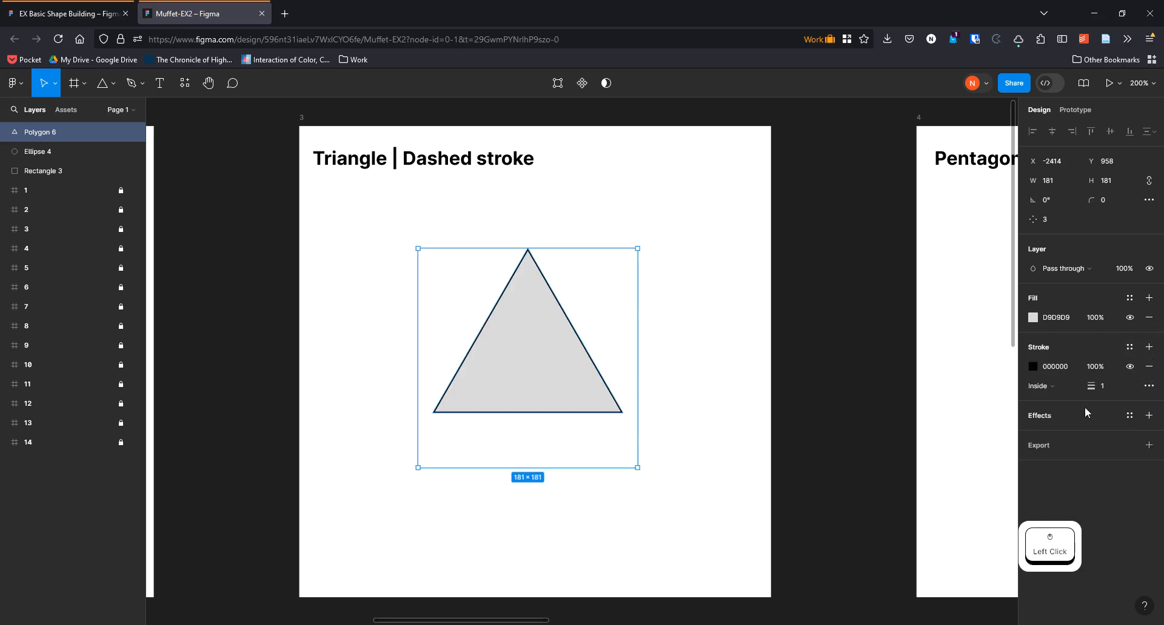
pyautogui.moveTo(1101, 388); pyautogui.dragTo(1134, 388)
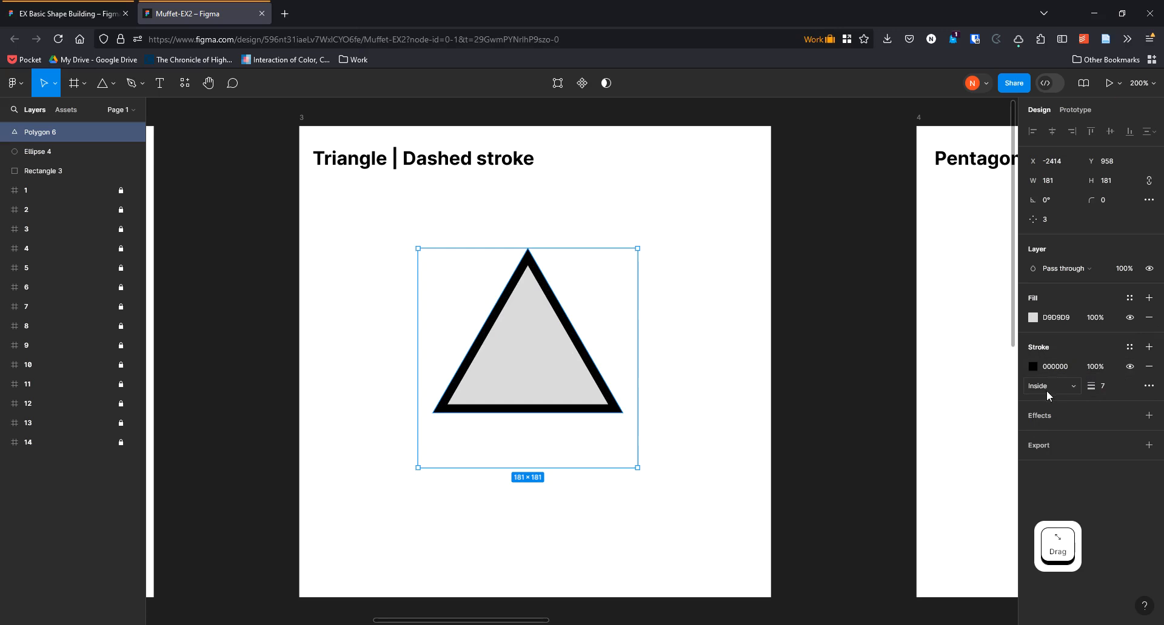
pyautogui.click(1148, 387)
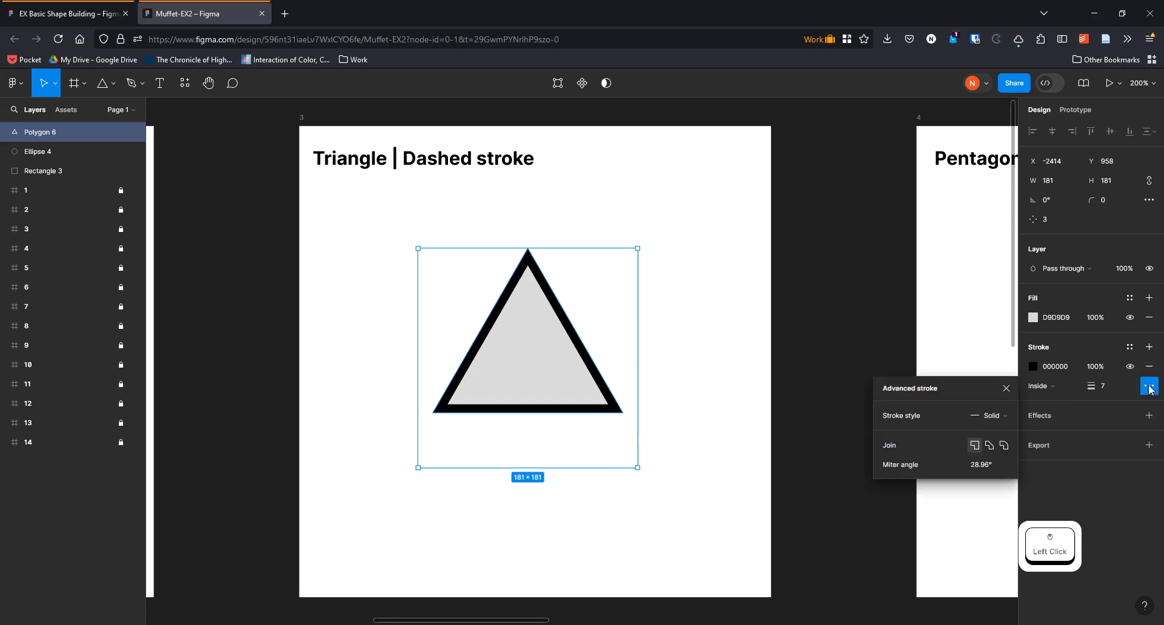
pyautogui.click(994, 417)
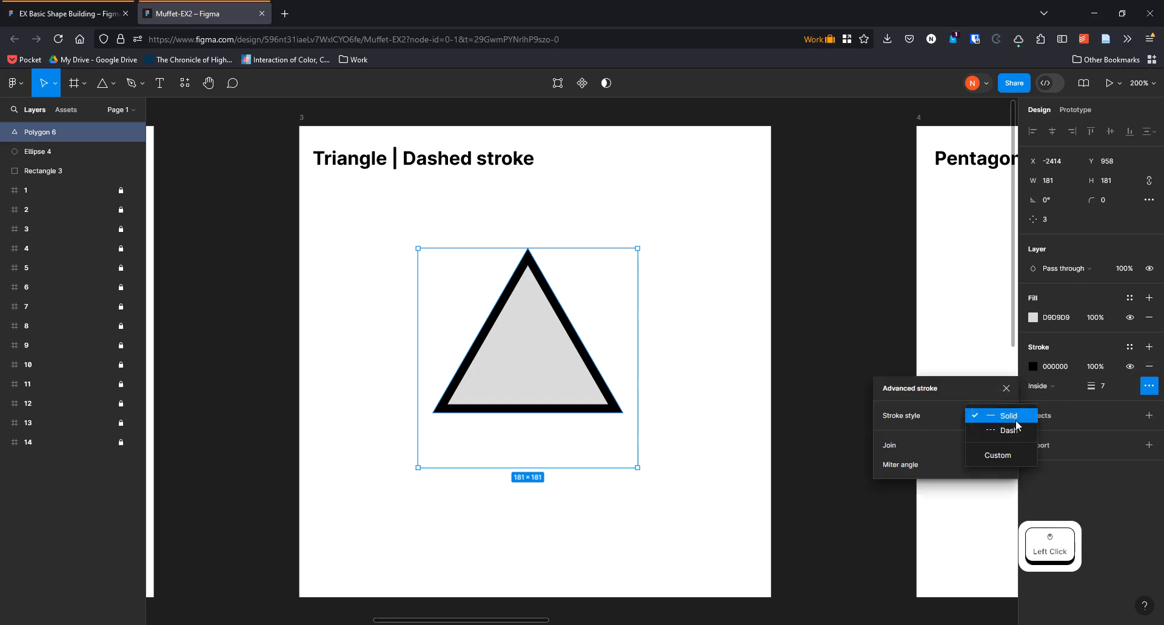
pyautogui.click(997, 434)
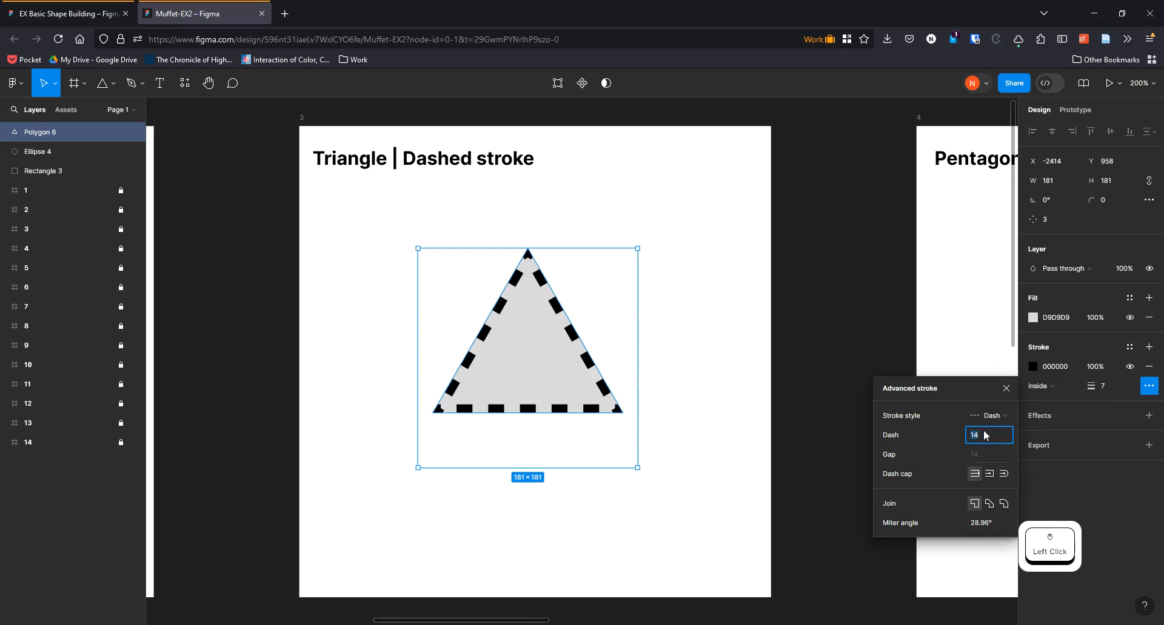
pyautogui.write('8')
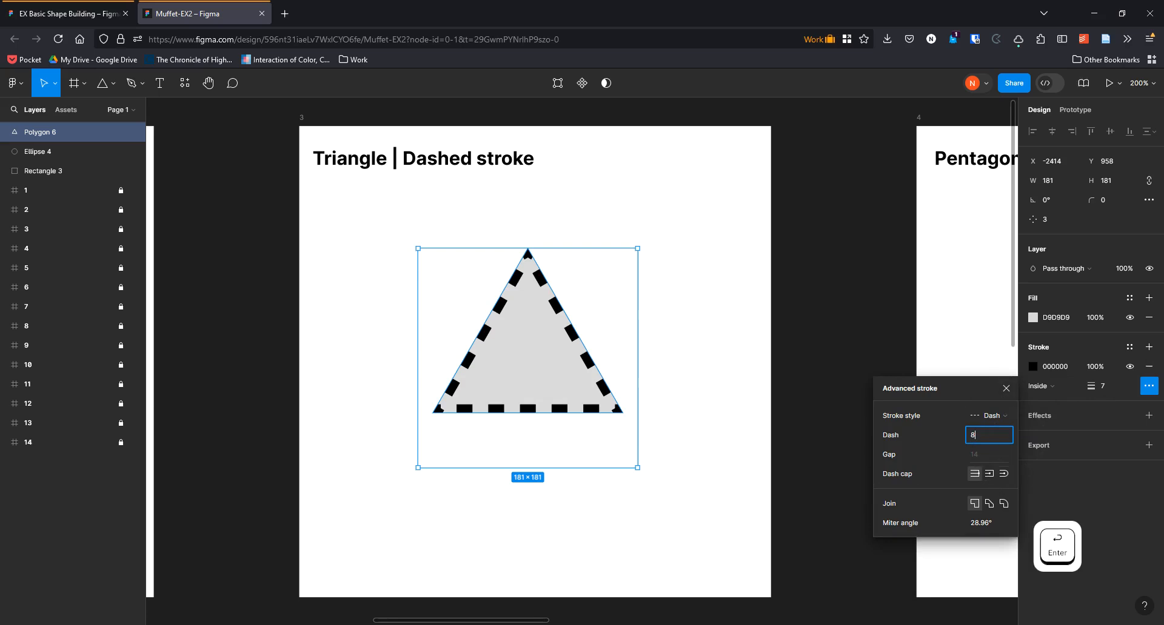
pyautogui.press('Return')
pyautogui.click(732, 342)
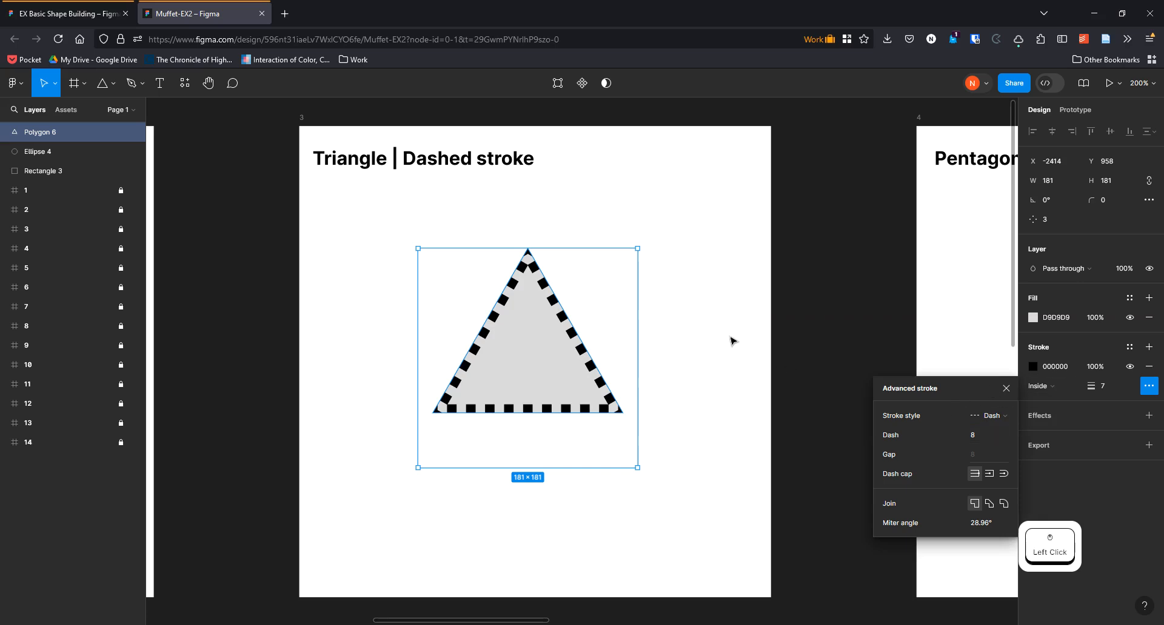
# Remove the triangle's fill and move it slightly to line up with the dashed guide
pyautogui.click(514, 369)
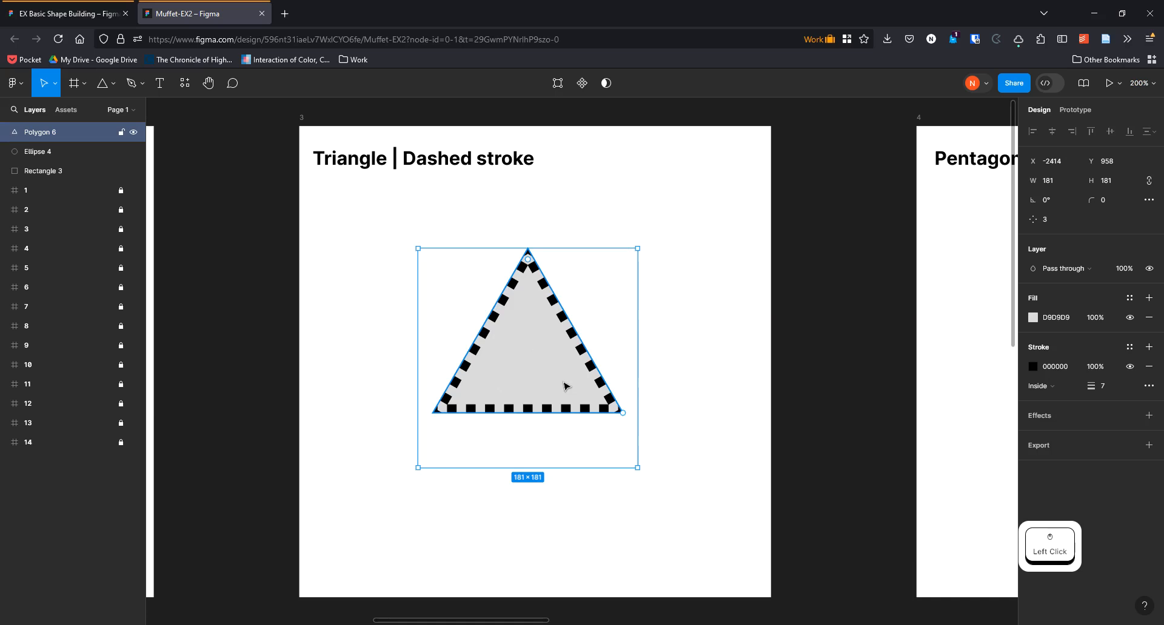
pyautogui.click(1148, 318)
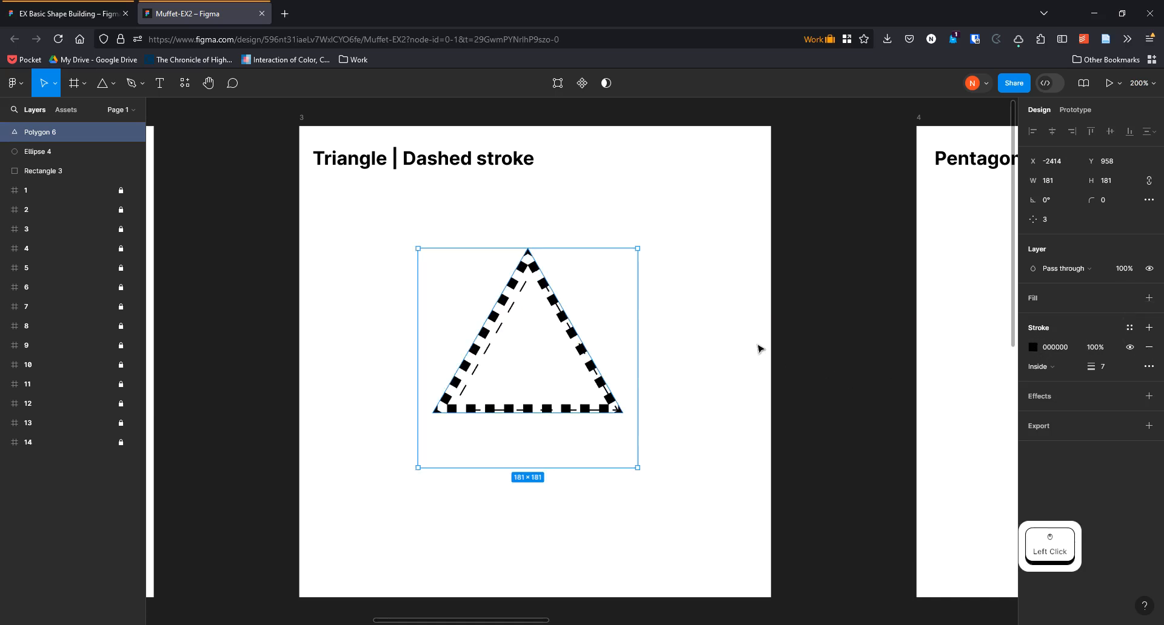
pyautogui.moveTo(587, 346); pyautogui.dragTo(590, 349)
# Draw a polygon of about 203 × 203 in exercise frame 4 and position it over the dashed pentagon
pyautogui.moveTo(849, 405)
pyautogui.mouseDown()
pyautogui.moveTo(411, 360)
pyautogui.moveTo(358, 389)
pyautogui.mouseUp()
pyautogui.scroll(-3, 555, 371)
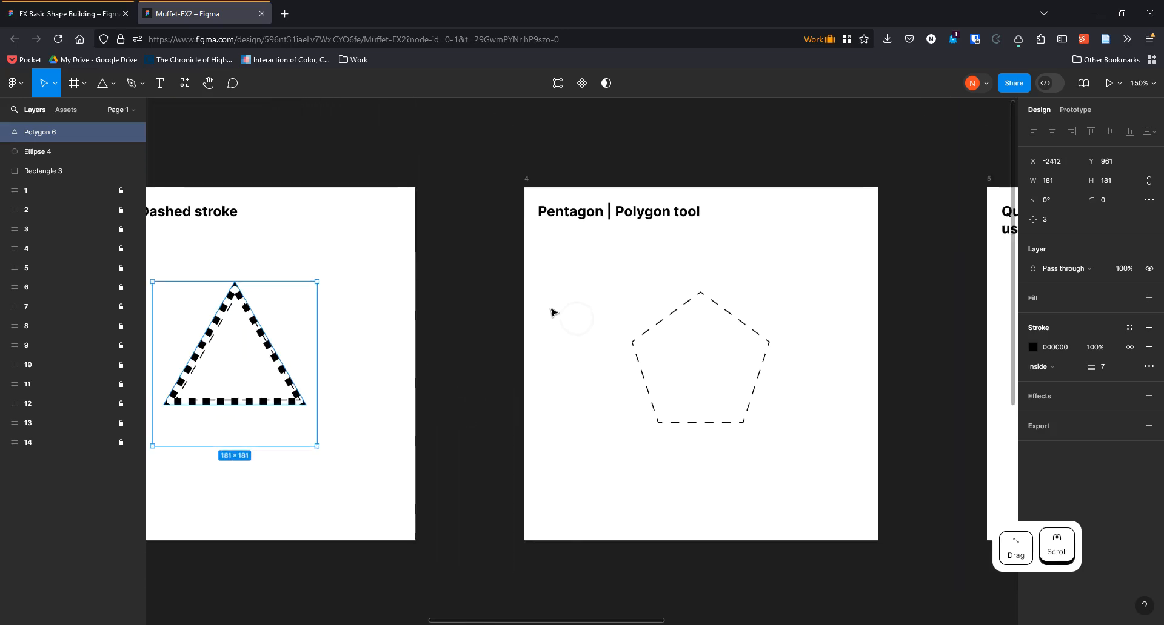
pyautogui.moveTo(576, 319); pyautogui.dragTo(398, 294)
pyautogui.click(103, 84)
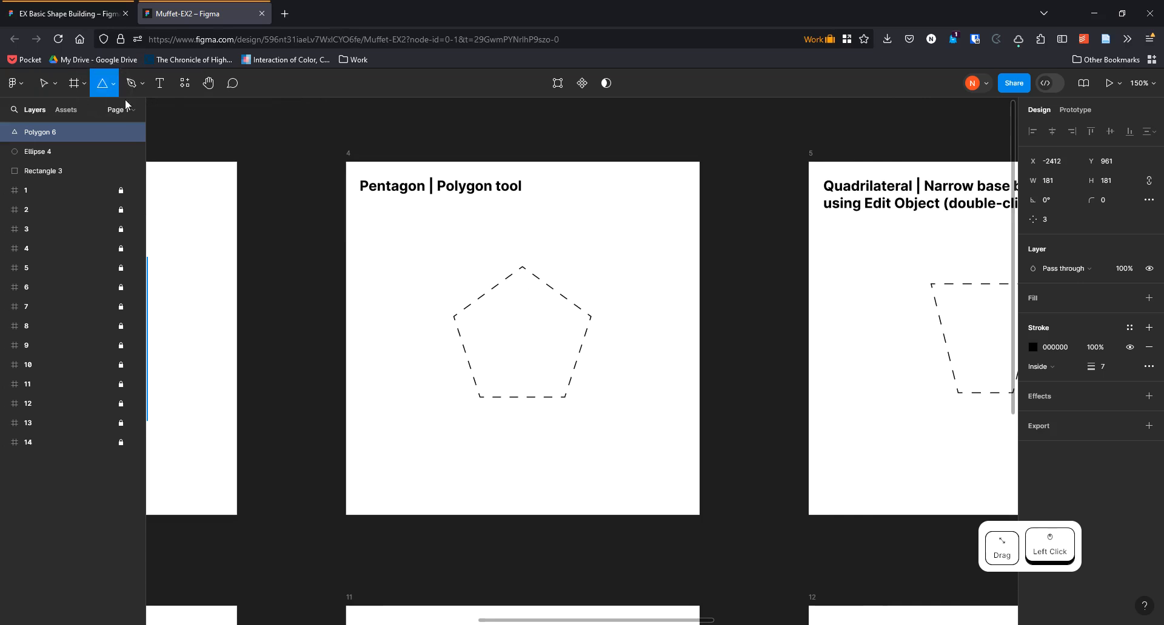
pyautogui.moveTo(449, 262)
pyautogui.mouseDown()
pyautogui.moveTo(621, 425)
pyautogui.moveTo(634, 418)
pyautogui.mouseUp()
pyautogui.moveTo(554, 355); pyautogui.dragTo(527, 352)
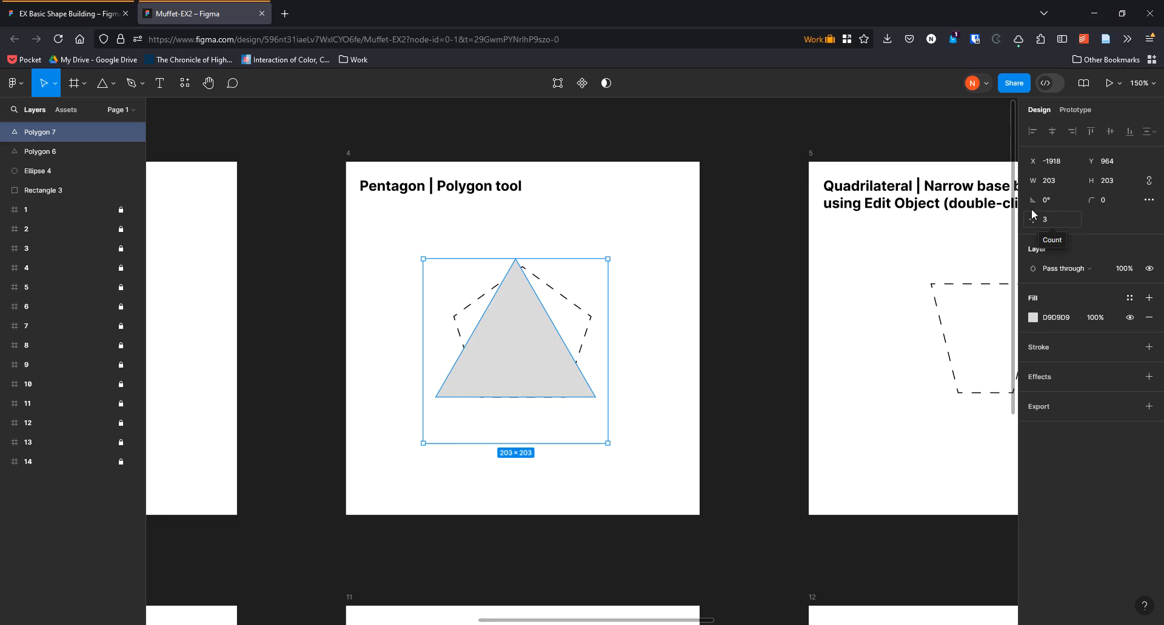
# Set the polygon's count to 5, shrink and move the pentagon to cover the dashed guide, and deselect it
pyautogui.moveTo(1036, 222); pyautogui.dragTo(1068, 243)
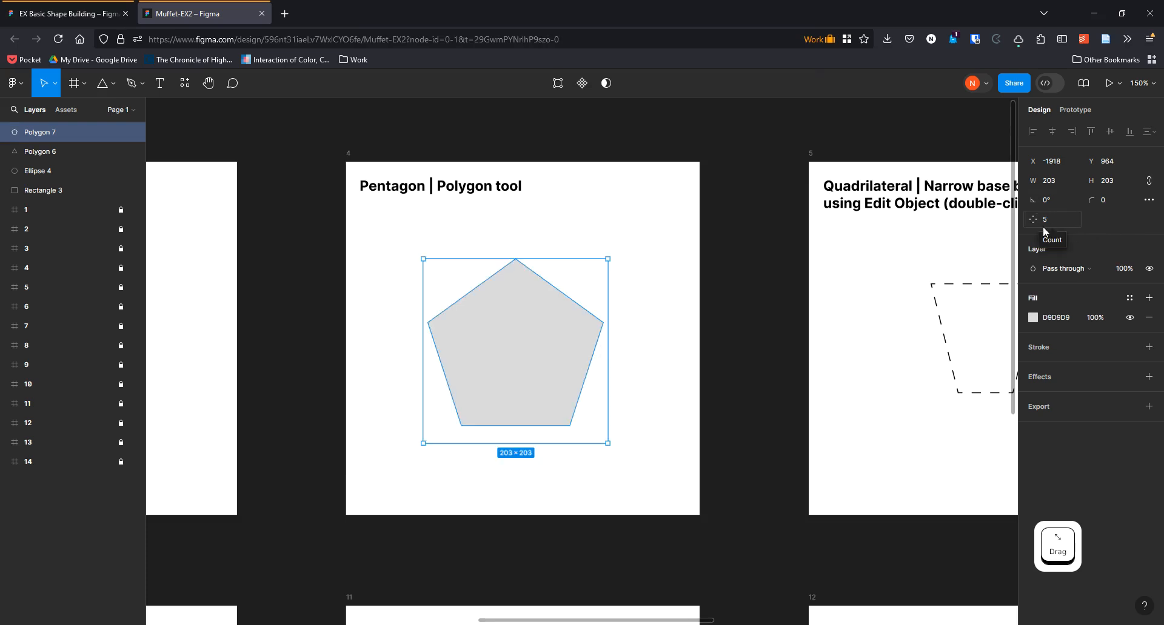
pyautogui.moveTo(546, 305); pyautogui.dragTo(573, 284)
pyautogui.moveTo(509, 334); pyautogui.dragTo(544, 313)
pyautogui.click(788, 322)
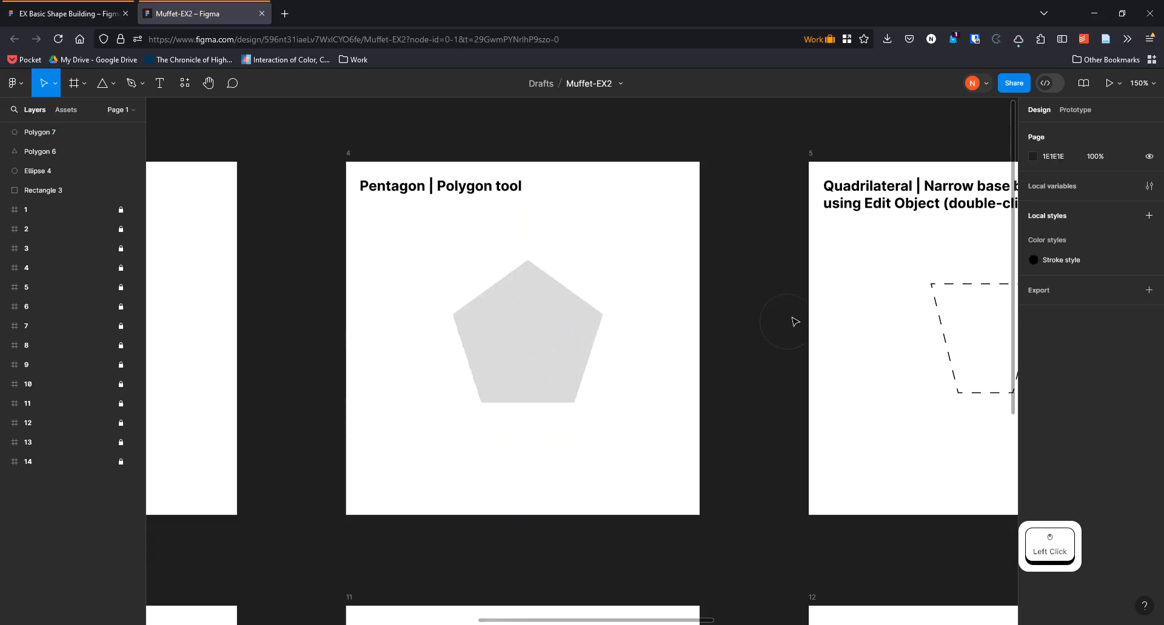
# Draw a rectangle of about 126 × 129 over the dashed quadrilateral in exercise frame 5
pyautogui.moveTo(810, 318); pyautogui.dragTo(307, 326)
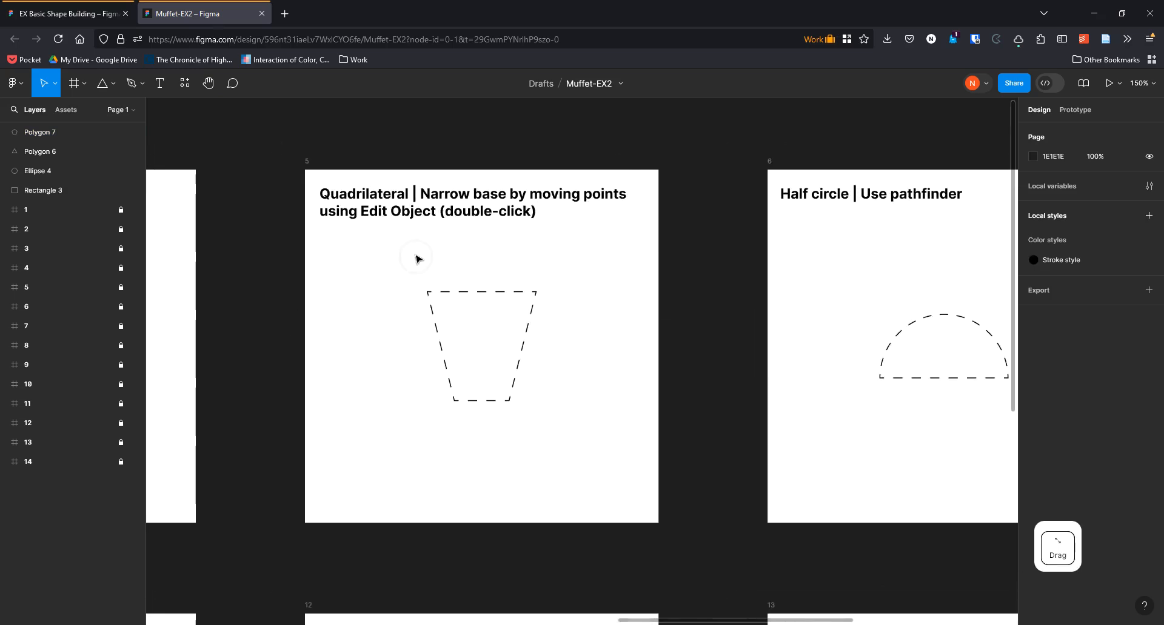
pyautogui.scroll(5, 545, 315)
pyautogui.moveTo(701, 301)
pyautogui.mouseDown()
pyautogui.moveTo(690, 326)
pyautogui.moveTo(695, 309)
pyautogui.mouseUp()
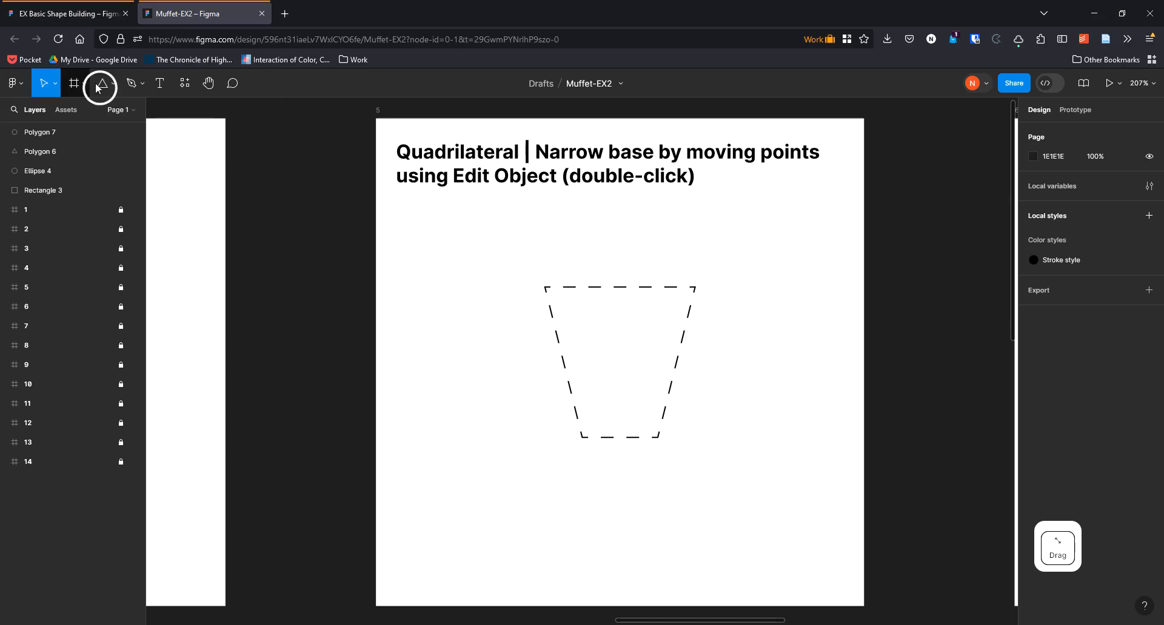
pyautogui.click(115, 83)
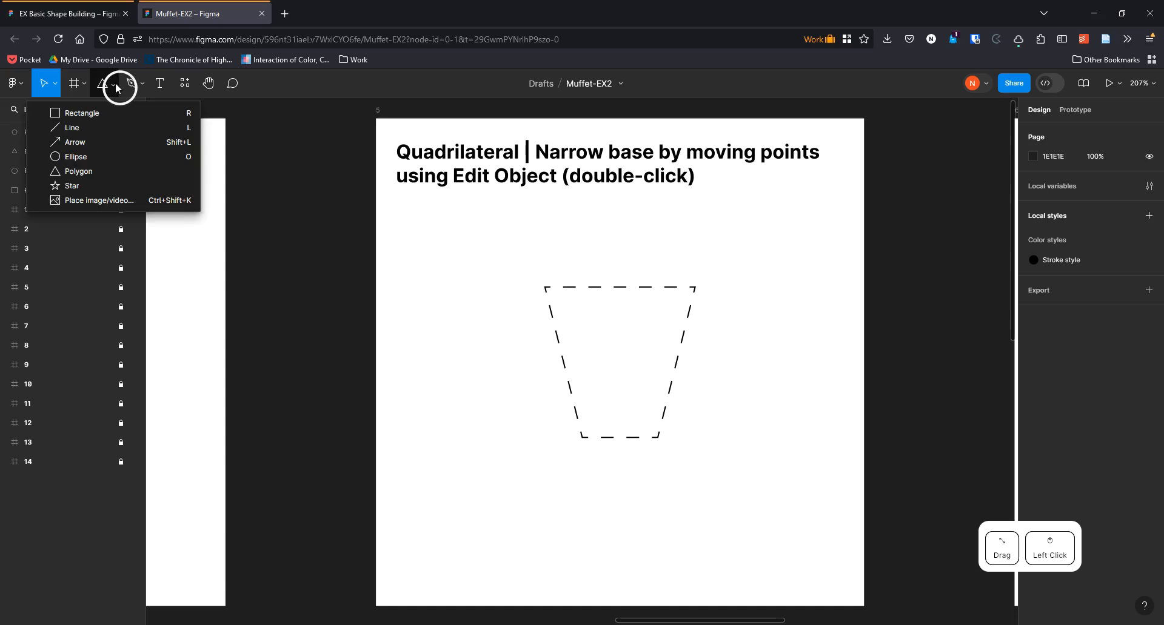
pyautogui.click(97, 113)
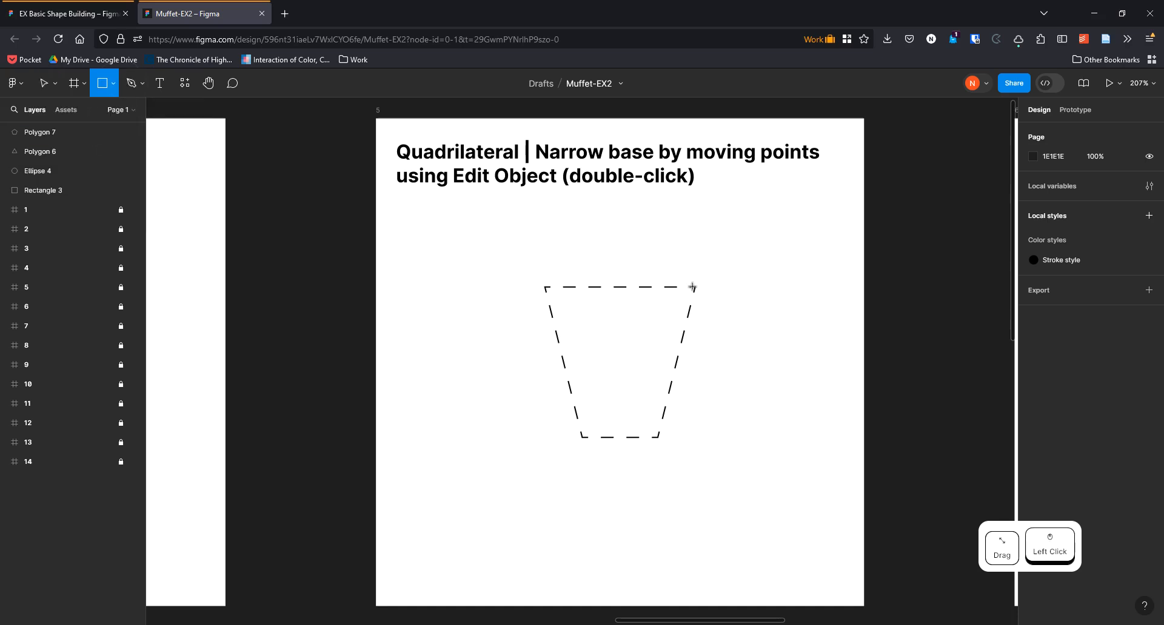
pyautogui.moveTo(694, 287)
pyautogui.mouseDown()
pyautogui.moveTo(534, 454)
pyautogui.moveTo(557, 380)
pyautogui.moveTo(538, 449)
pyautogui.mouseUp()
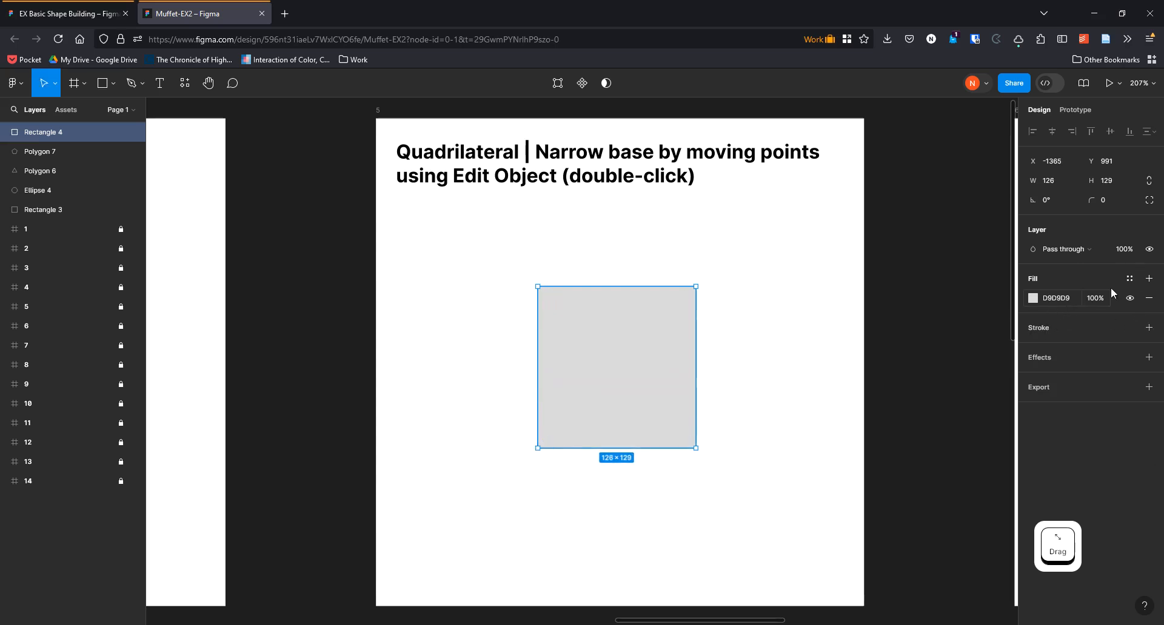
# Make the rectangle's fill semi-transparent to reveal the dashed quadrilateral beneath, and deselect it
pyautogui.click(1032, 298)
pyautogui.moveTo(958, 492)
pyautogui.mouseDown()
pyautogui.moveTo(970, 493)
pyautogui.moveTo(961, 488)
pyautogui.mouseUp()
pyautogui.click(748, 354)
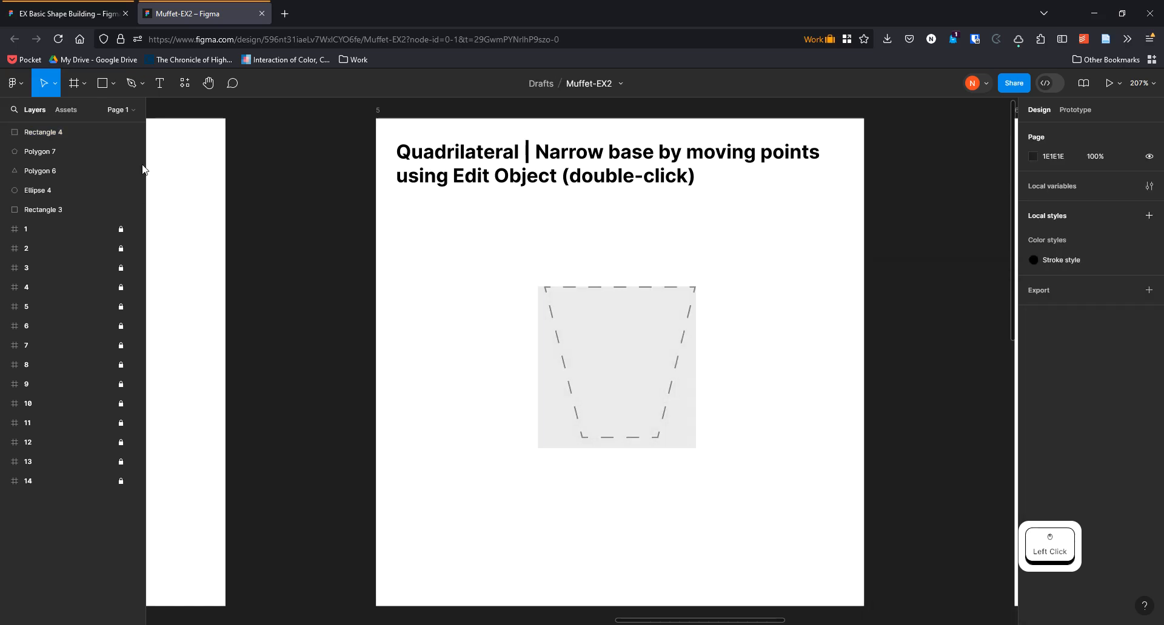
pyautogui.click(55, 85)
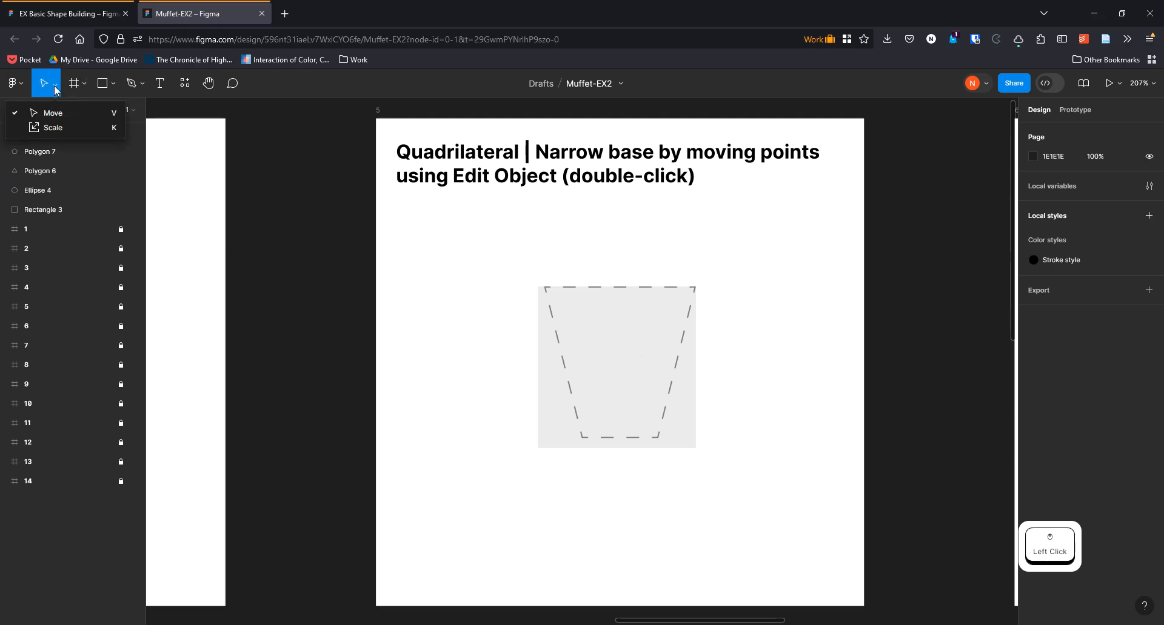
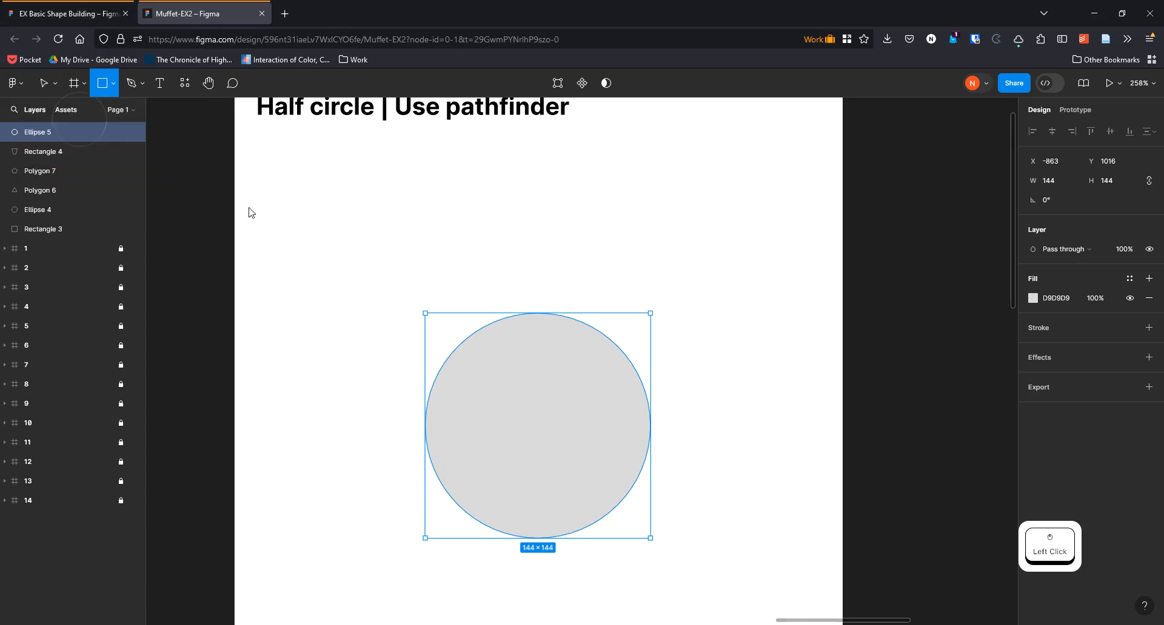
# Draw a rectangle of about 185 × 109 over the circle's lower half and shift it slightly to centre it horizontally
pyautogui.moveTo(389, 431); pyautogui.dragTo(678, 586)
pyautogui.press('v')
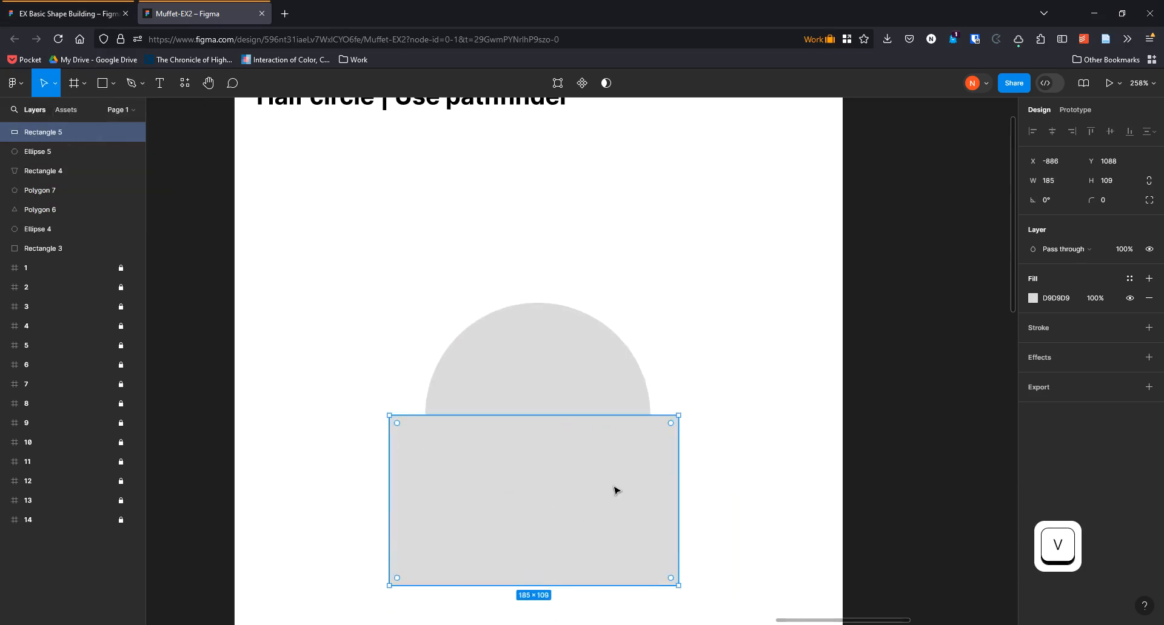
pyautogui.moveTo(614, 484)
pyautogui.mouseDown()
pyautogui.moveTo(644, 562)
pyautogui.moveTo(597, 483)
pyautogui.moveTo(626, 491)
pyautogui.mouseUp()
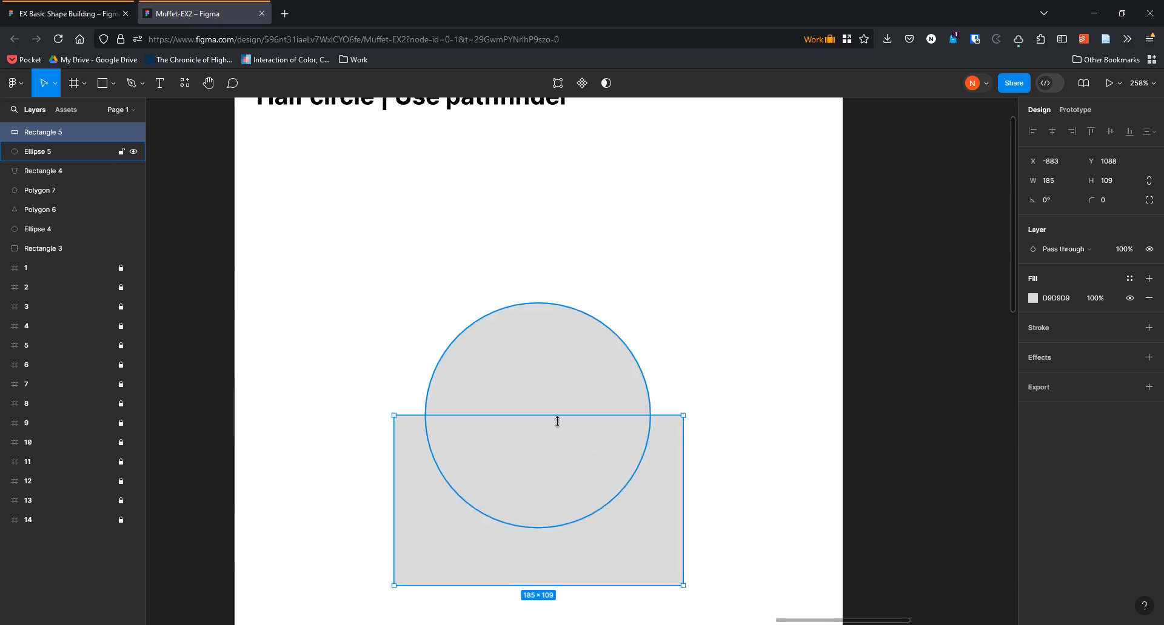
pyautogui.click(447, 289)
pyautogui.click(546, 475)
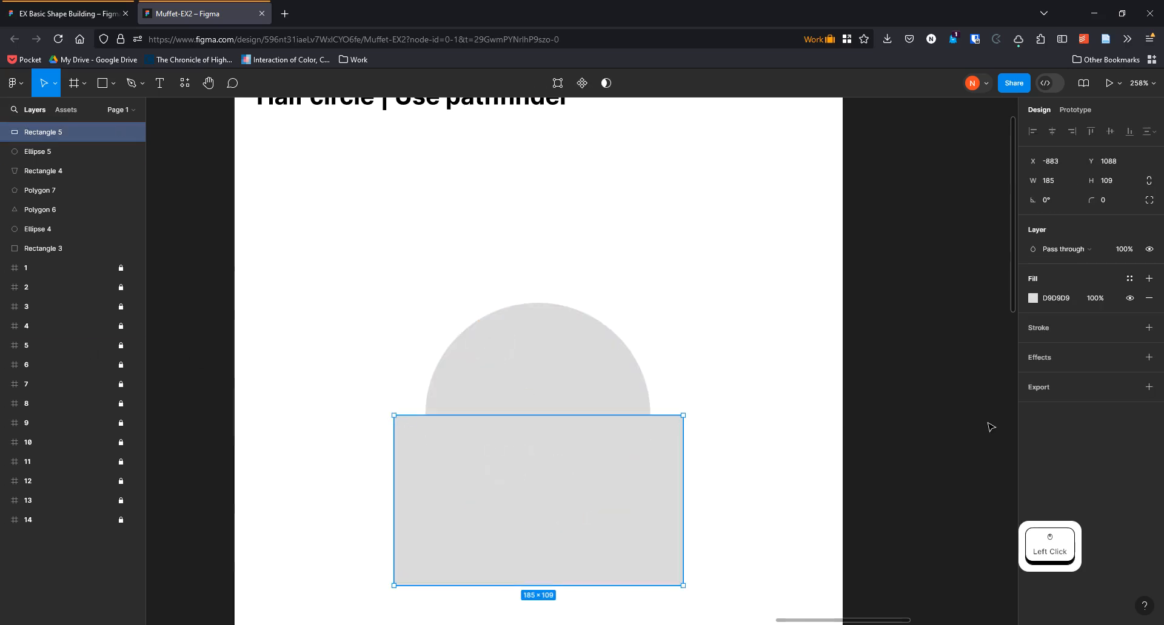
# Change the fill of the rectangle over the circle to red F84040
pyautogui.click(1033, 298)
pyautogui.click(966, 323)
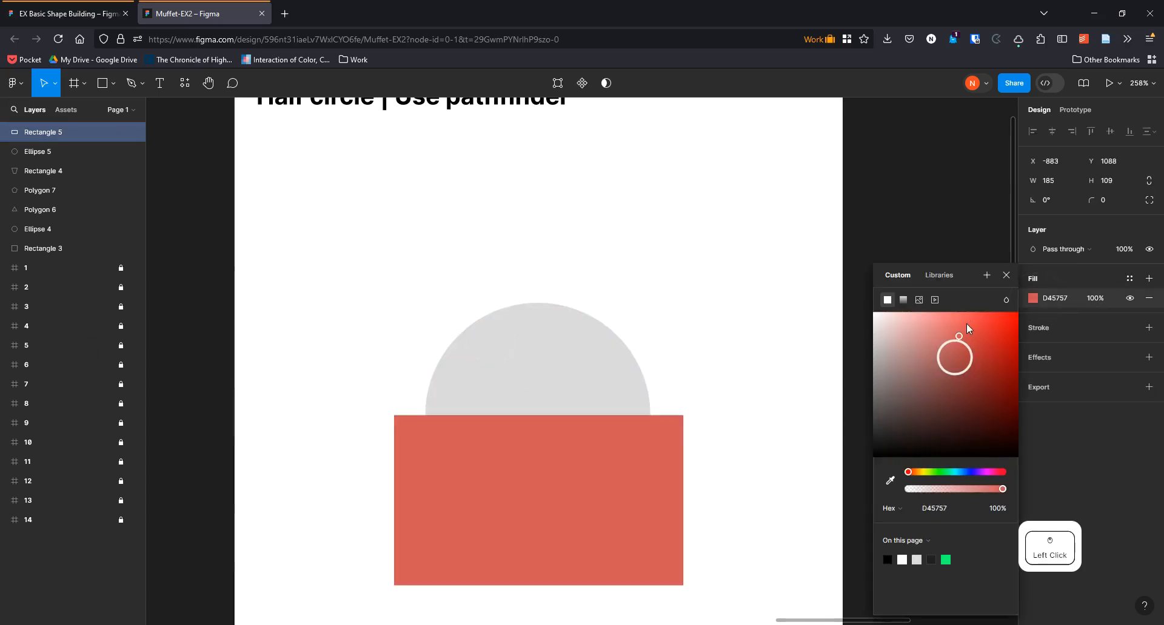
pyautogui.moveTo(966, 322)
pyautogui.mouseDown()
pyautogui.moveTo(1006, 321)
pyautogui.moveTo(980, 319)
pyautogui.mouseUp()
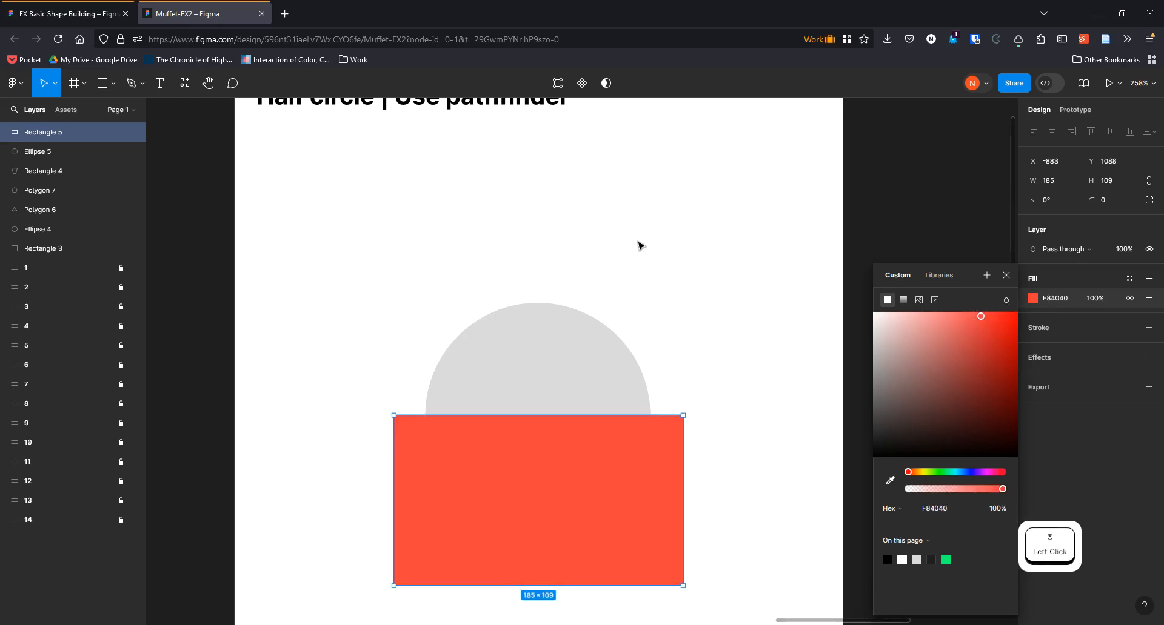
pyautogui.click(701, 288)
pyautogui.scroll(-1, 641, 372)
pyautogui.click(621, 400)
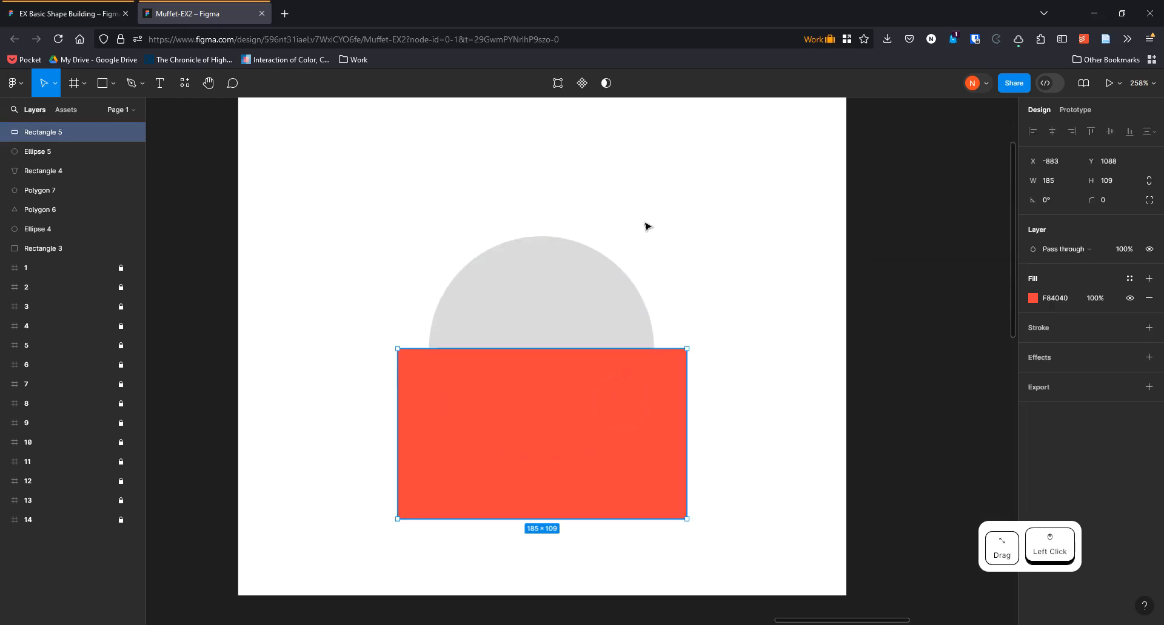
pyautogui.keyDown('shift'); pyautogui.click(574, 279); pyautogui.keyUp('shift')
pyautogui.click(673, 293)
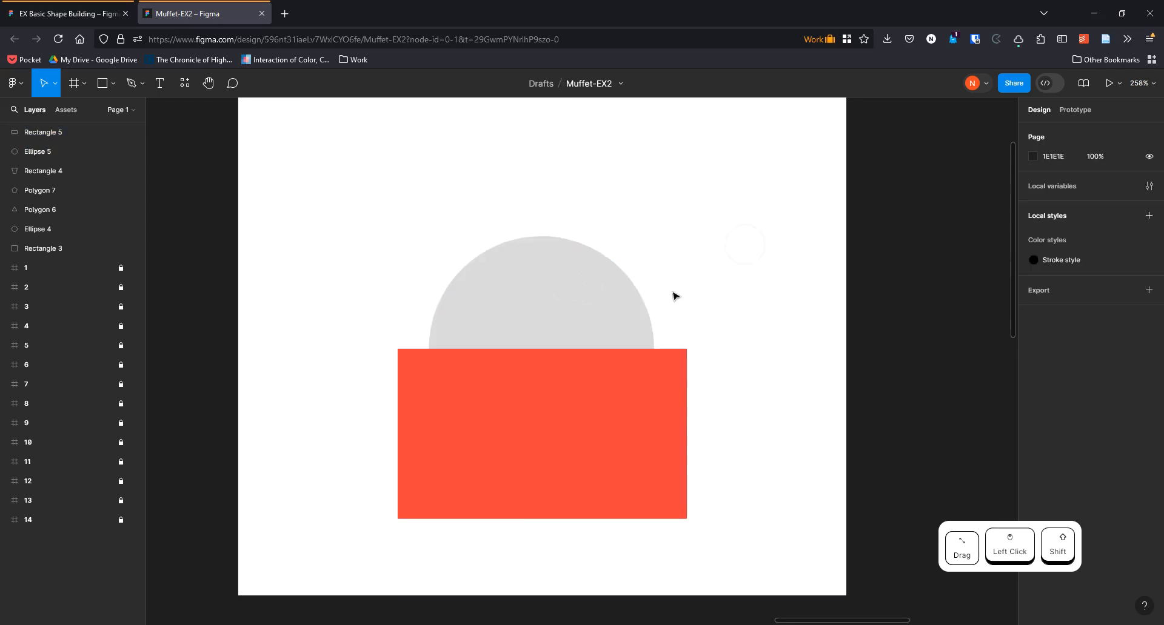
pyautogui.click(620, 439)
pyautogui.keyDown('shift'); pyautogui.click(588, 291); pyautogui.keyUp('shift')
pyautogui.click(748, 314)
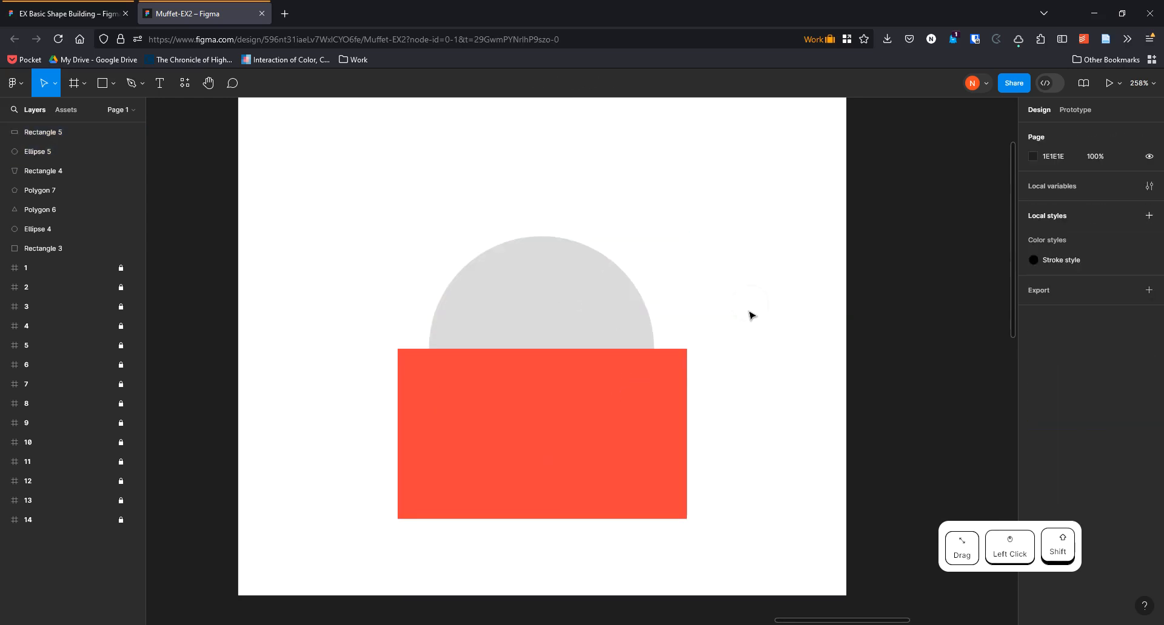
# Select the circle and the red rectangle together and subtract the rectangle to leave a half circle
pyautogui.moveTo(746, 463); pyautogui.dragTo(454, 203)
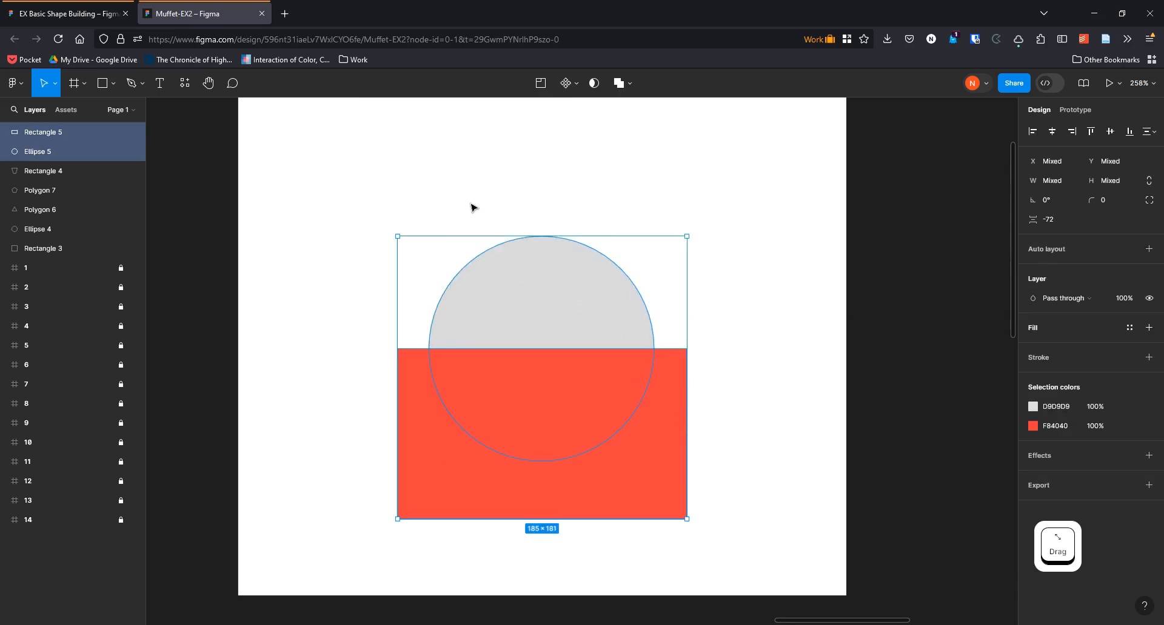
pyautogui.click(628, 85)
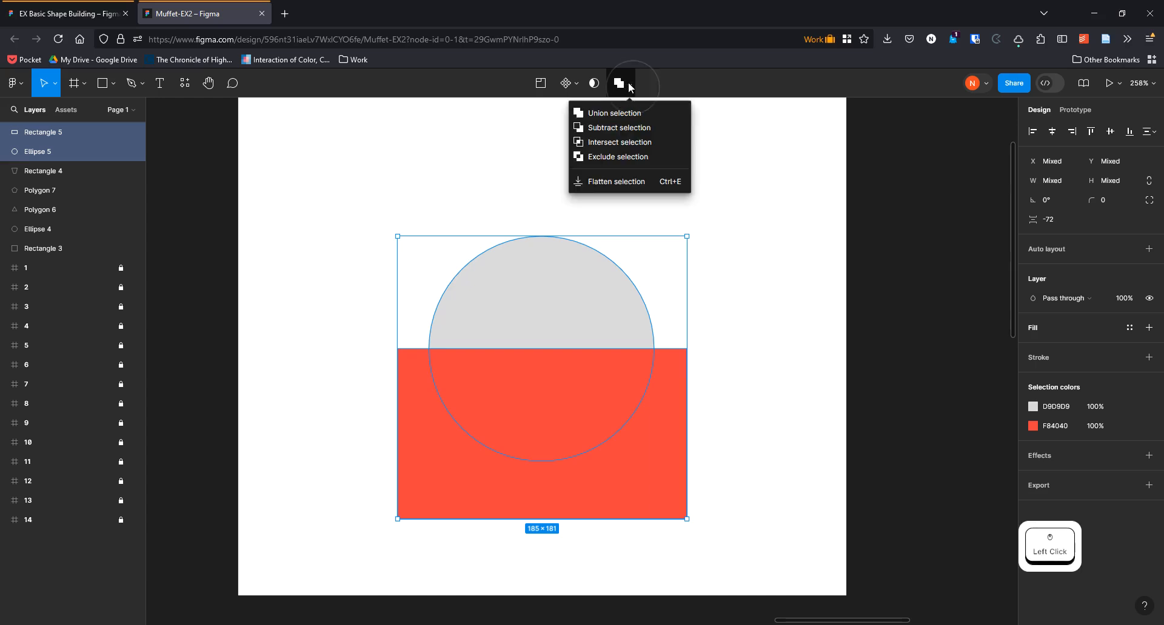
pyautogui.click(640, 129)
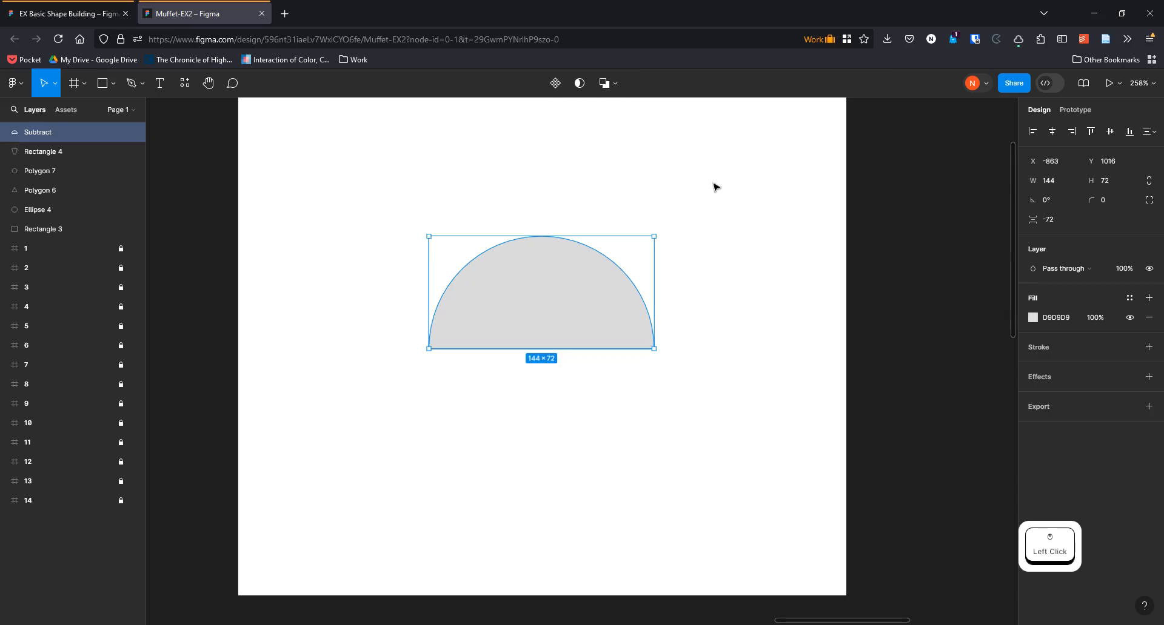
pyautogui.click(714, 187)
pyautogui.click(525, 307)
# Draw a square of about 122 × 122 over the dashed square in exercise frame 7 and deselect it
pyautogui.scroll(-5, 684, 305)
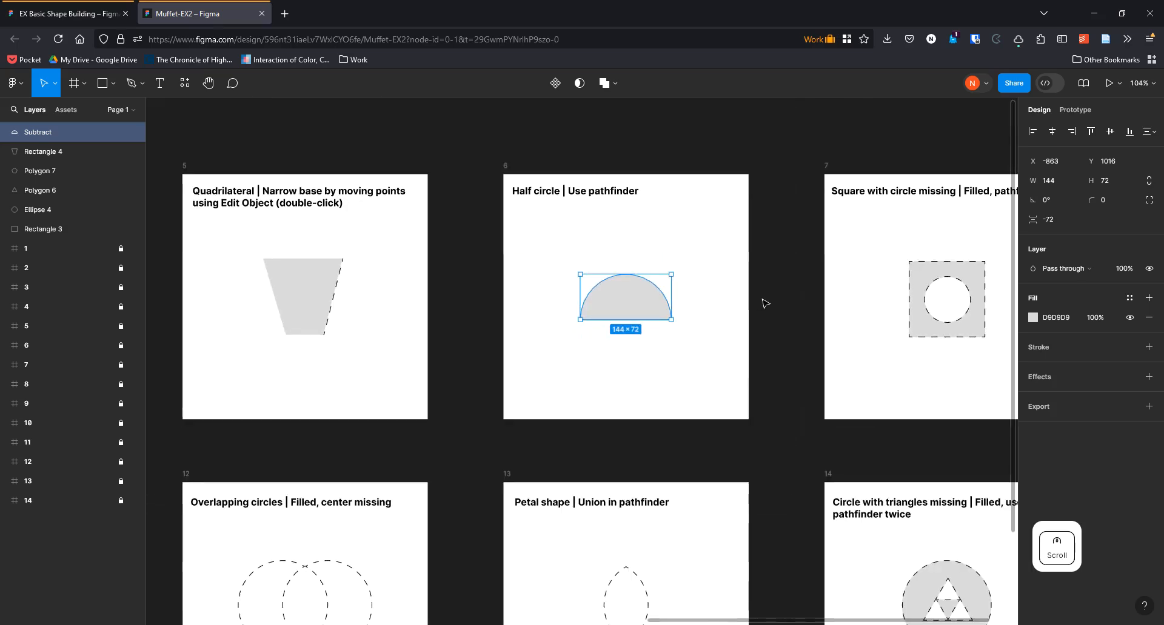
pyautogui.moveTo(763, 303); pyautogui.dragTo(377, 321)
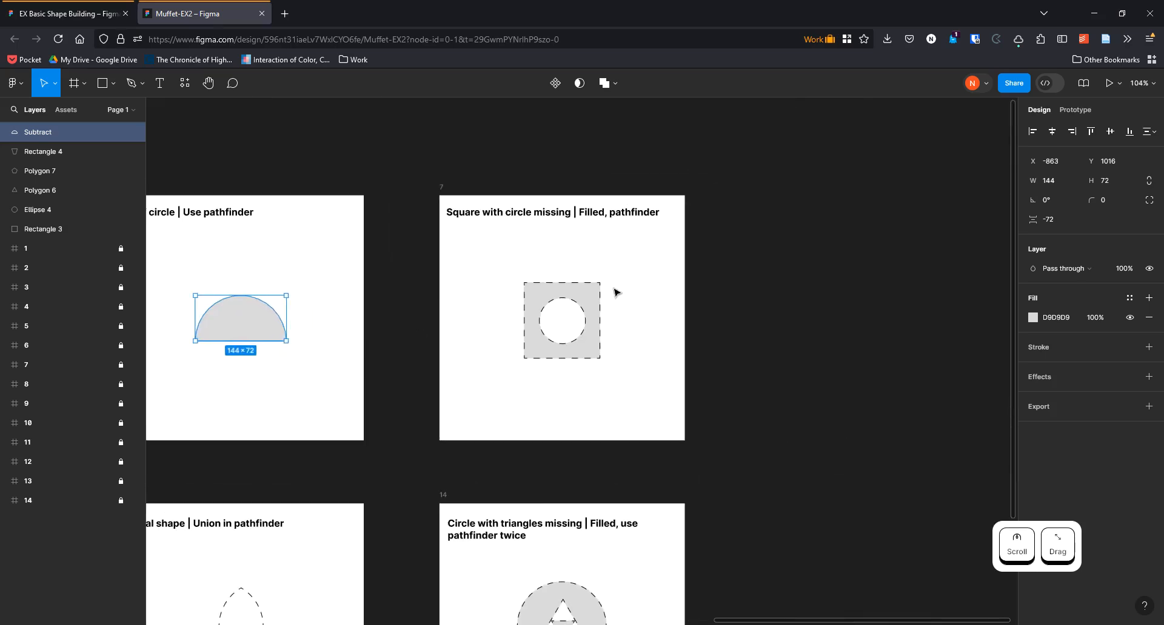
pyautogui.scroll(5, 615, 293)
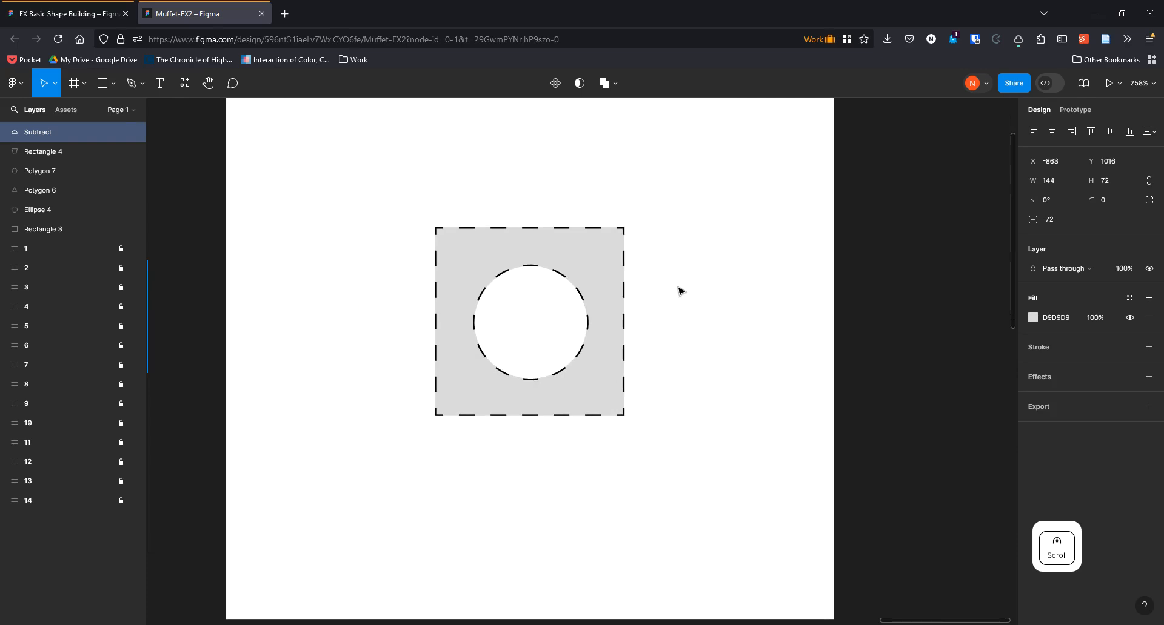
pyautogui.moveTo(678, 291)
pyautogui.mouseDown()
pyautogui.moveTo(764, 304)
pyautogui.moveTo(737, 390)
pyautogui.moveTo(712, 336)
pyautogui.moveTo(691, 355)
pyautogui.moveTo(682, 283)
pyautogui.mouseUp()
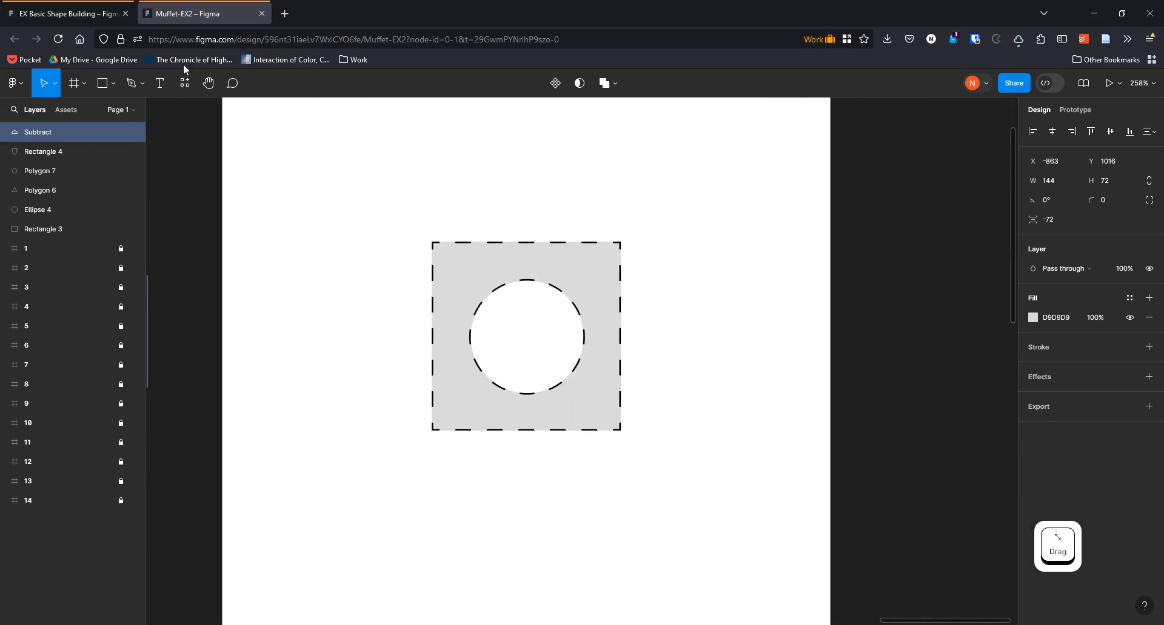
pyautogui.click(101, 85)
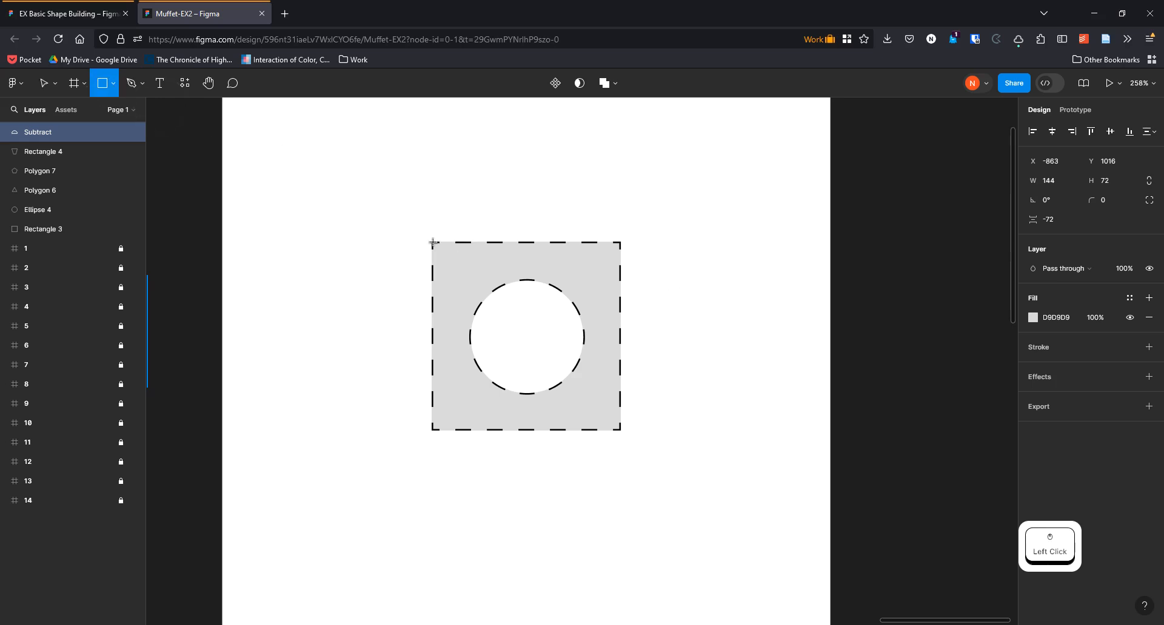
pyautogui.moveTo(433, 243); pyautogui.dragTo(624, 421)
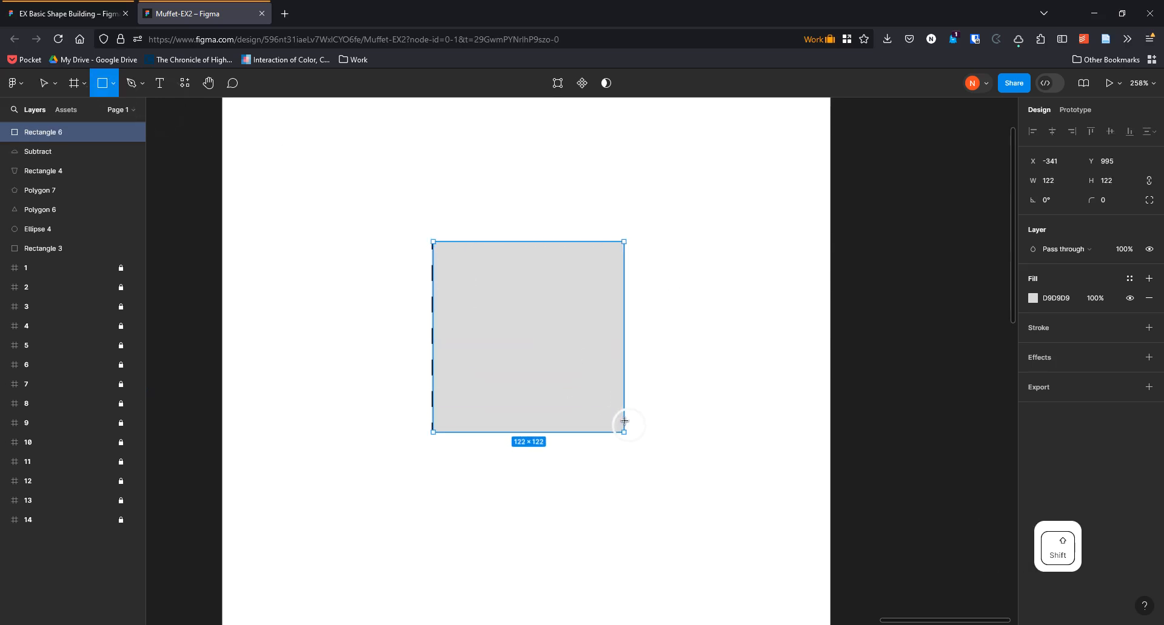
pyautogui.press('v')
pyautogui.click(689, 381)
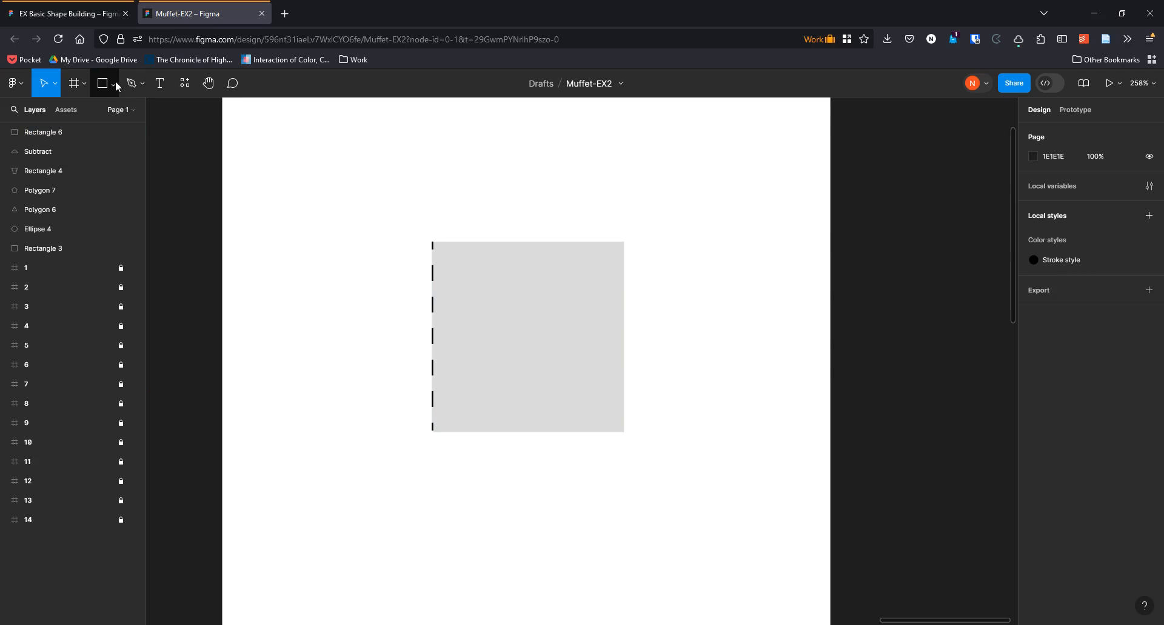
# Draw a circle of about 82 × 82 and place it inside the new square in frame 7
pyautogui.press('o')
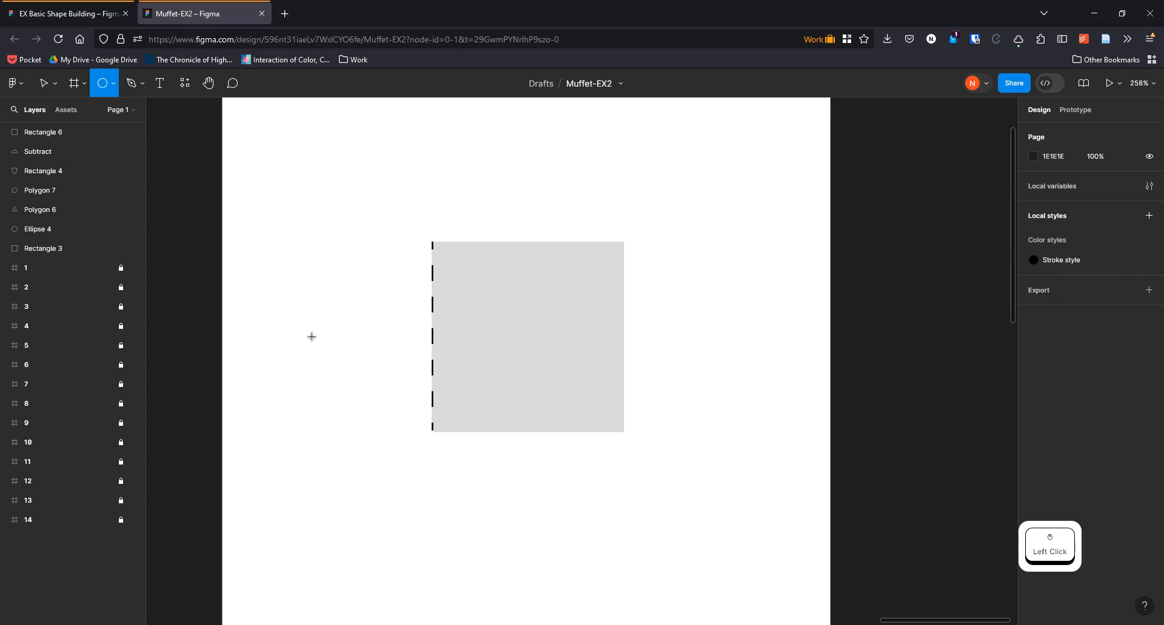
pyautogui.moveTo(314, 337); pyautogui.dragTo(541, 325)
pyautogui.press('v')
pyautogui.scroll(-3, 383, 352)
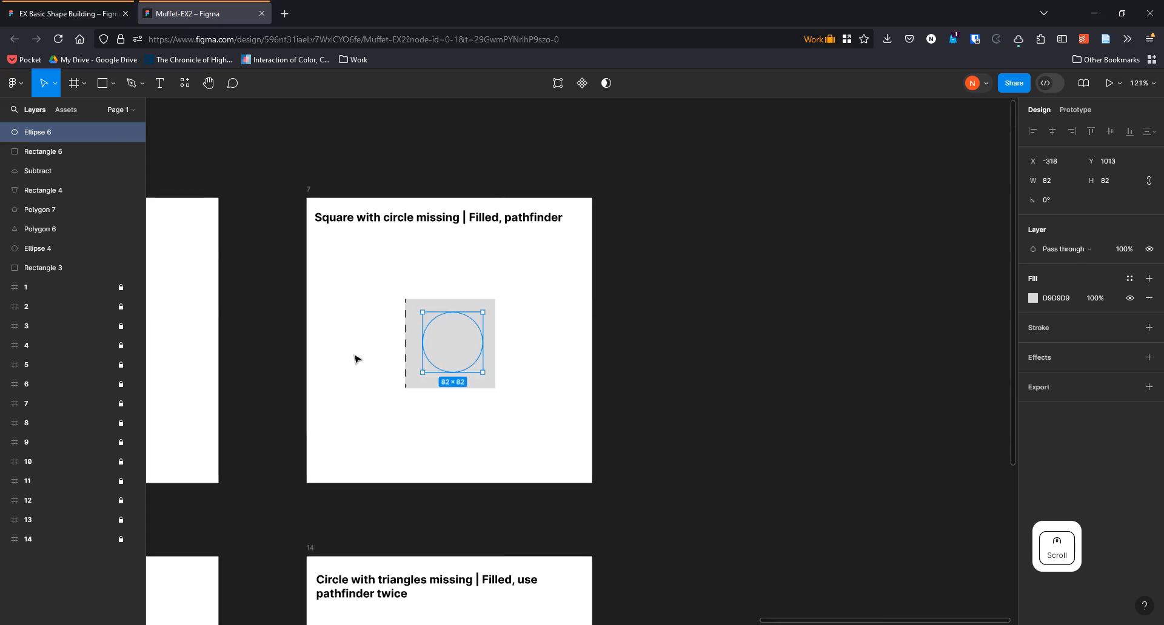
# Change the fill of the circle inside the square to red FE4B4B and deselect it
pyautogui.moveTo(356, 358); pyautogui.dragTo(159, 377)
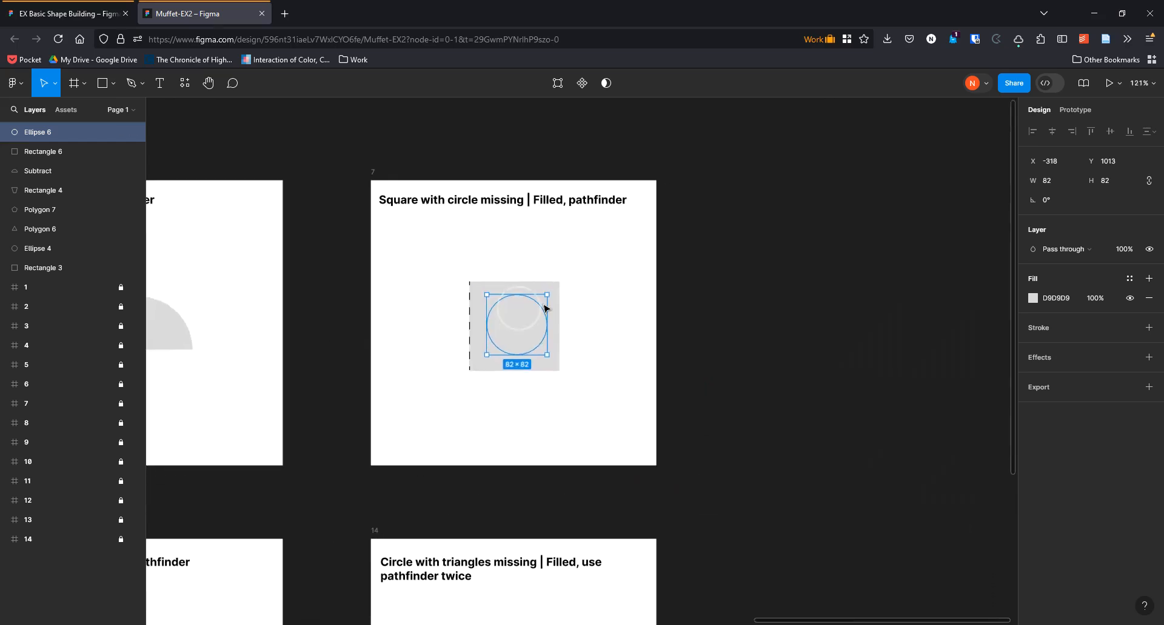
pyautogui.scroll(5, 548, 316)
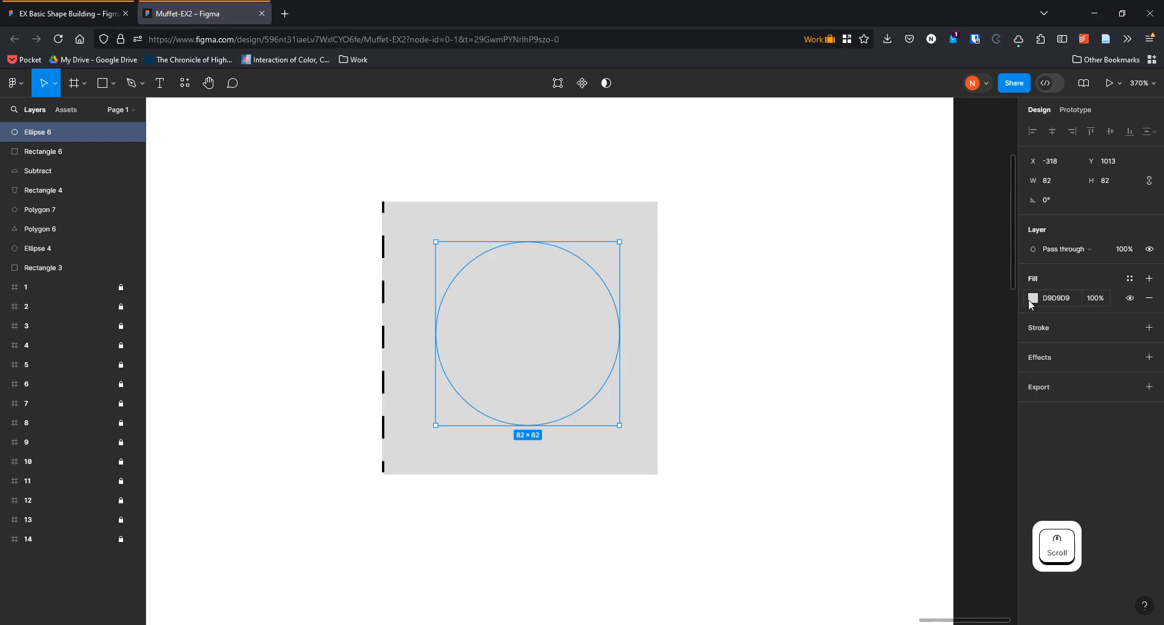
pyautogui.click(1032, 298)
pyautogui.click(975, 314)
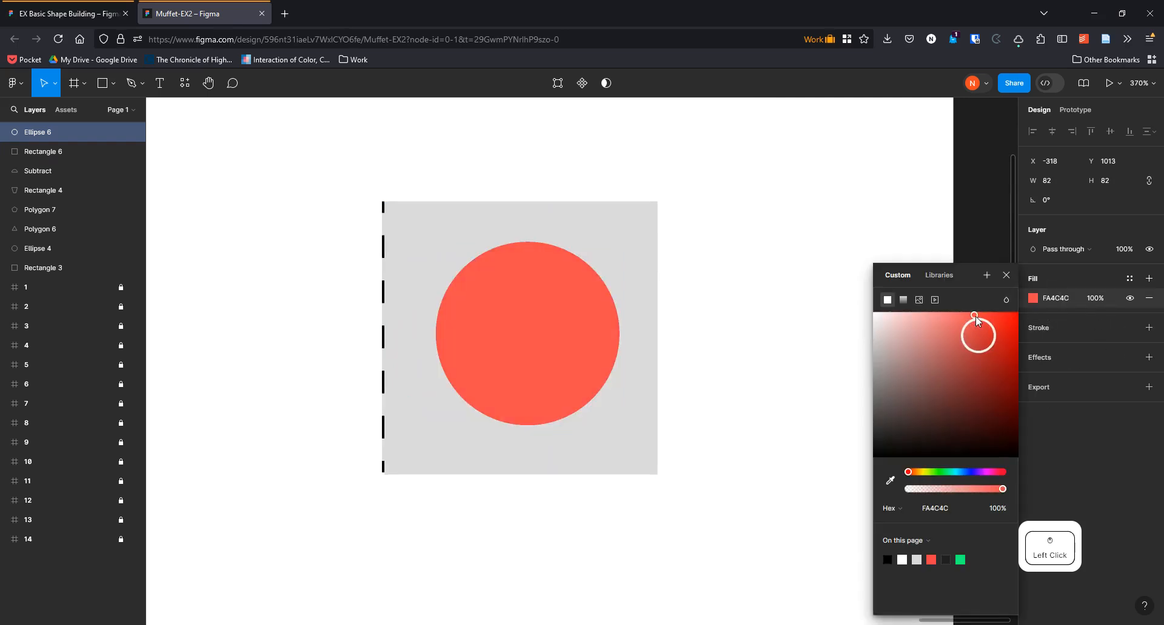
pyautogui.click(782, 297)
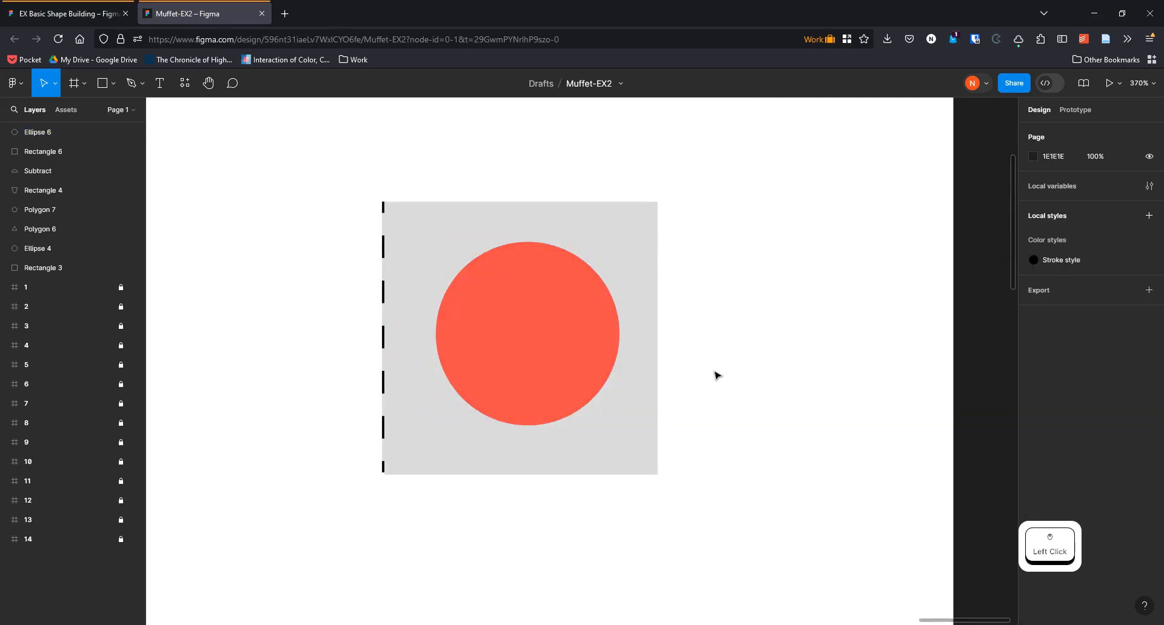
# Move the red circle to the square's upper-left area, select both shapes and align their horizontal centers
pyautogui.click(563, 329)
pyautogui.moveTo(814, 255); pyautogui.dragTo(470, 281)
pyautogui.click(779, 252)
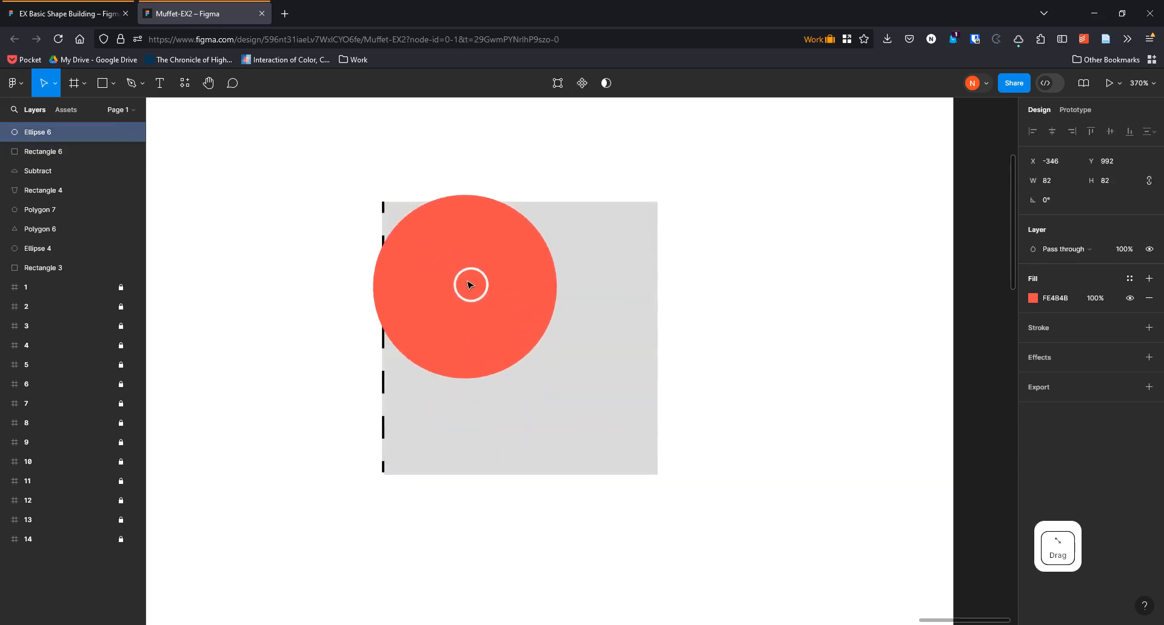
pyautogui.click(748, 410)
pyautogui.moveTo(742, 500); pyautogui.dragTo(602, 337)
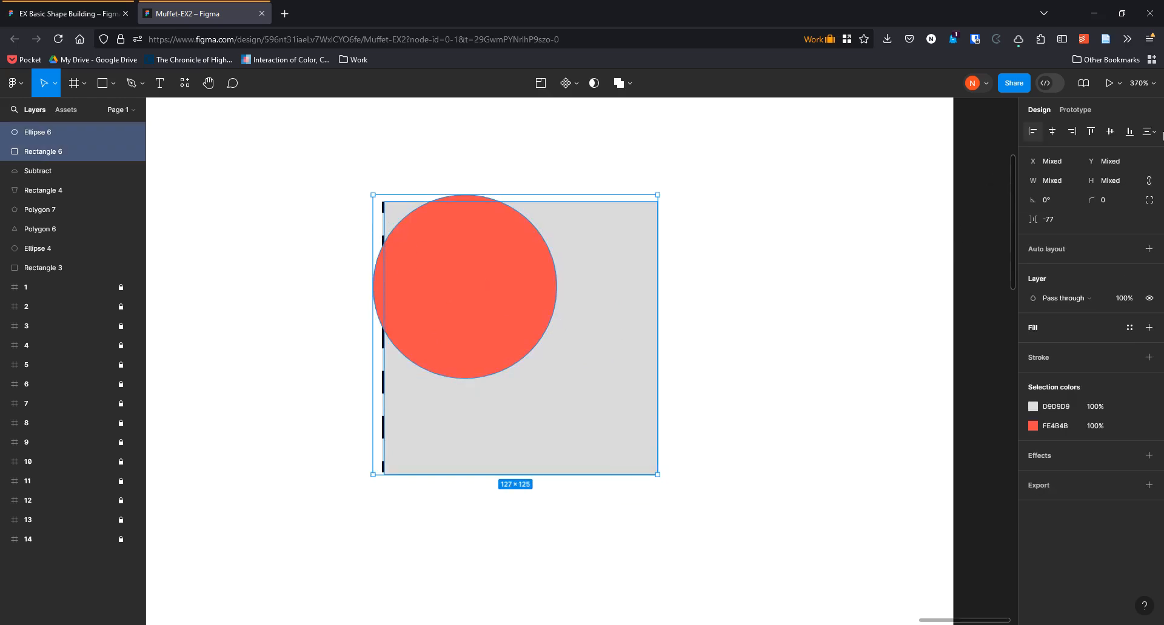
pyautogui.click(1056, 132)
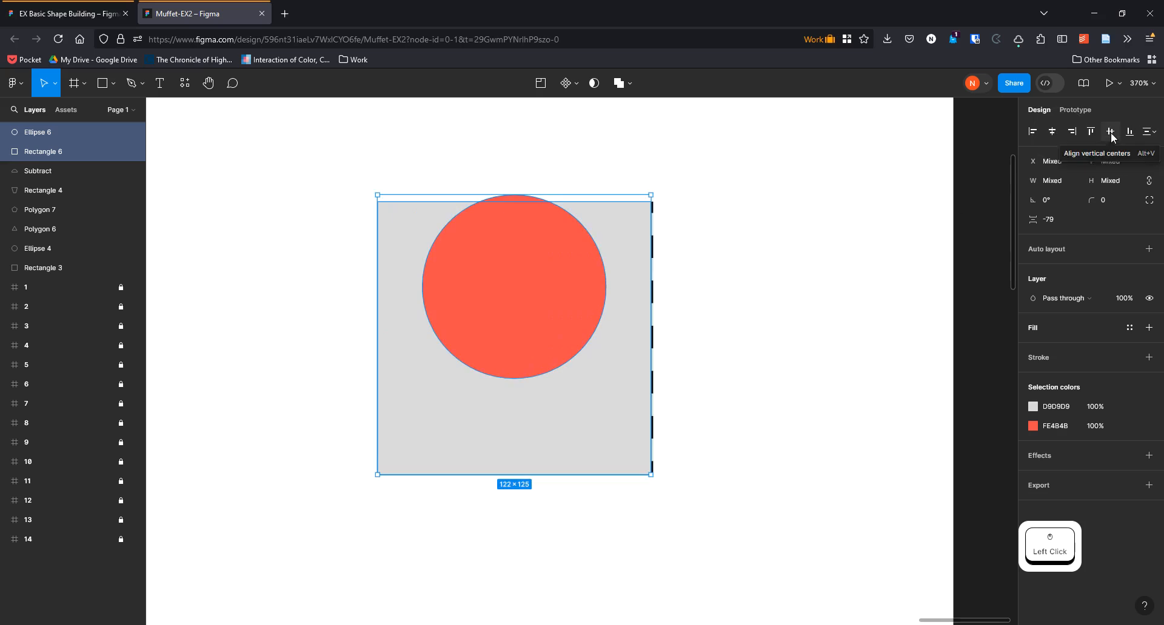
# Align the vertical centers of the circle and square in frame 7 and subtract the circle from the square
pyautogui.click(1110, 132)
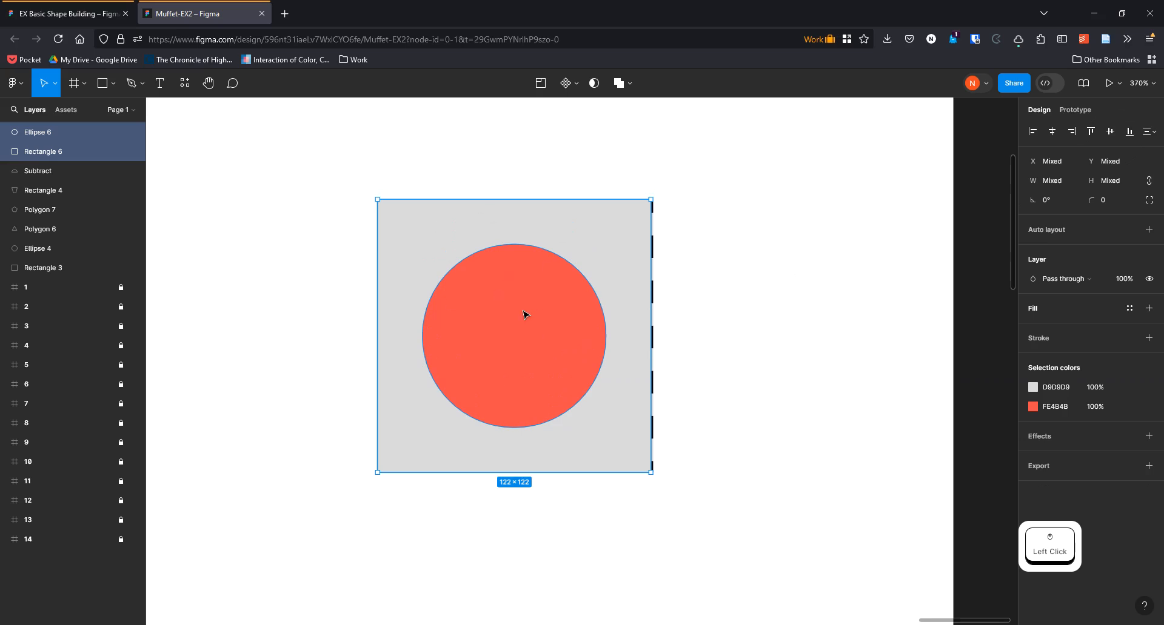
pyautogui.click(629, 84)
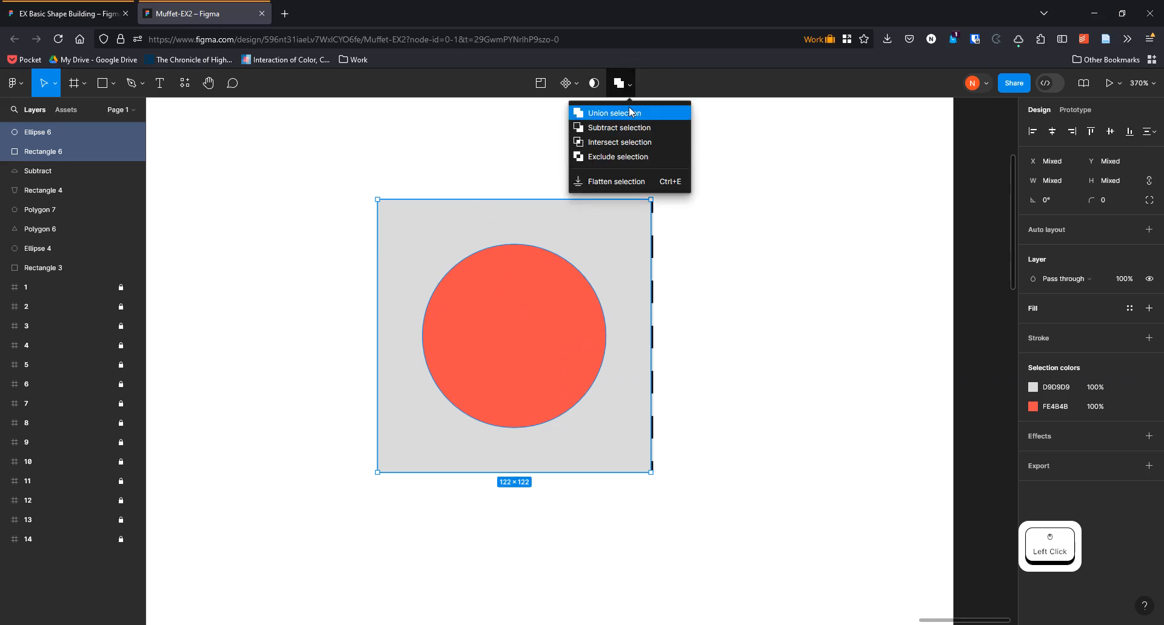
pyautogui.click(630, 128)
pyautogui.moveTo(620, 265)
pyautogui.mouseDown()
pyautogui.moveTo(631, 278)
pyautogui.moveTo(860, 255)
pyautogui.moveTo(592, 260)
pyautogui.moveTo(620, 264)
pyautogui.mouseUp()
# Draw a square of about 128 × 128 over the dashed rounded-corner shape in exercise frame 8 and deselect it
pyautogui.scroll(-6, 745, 272)
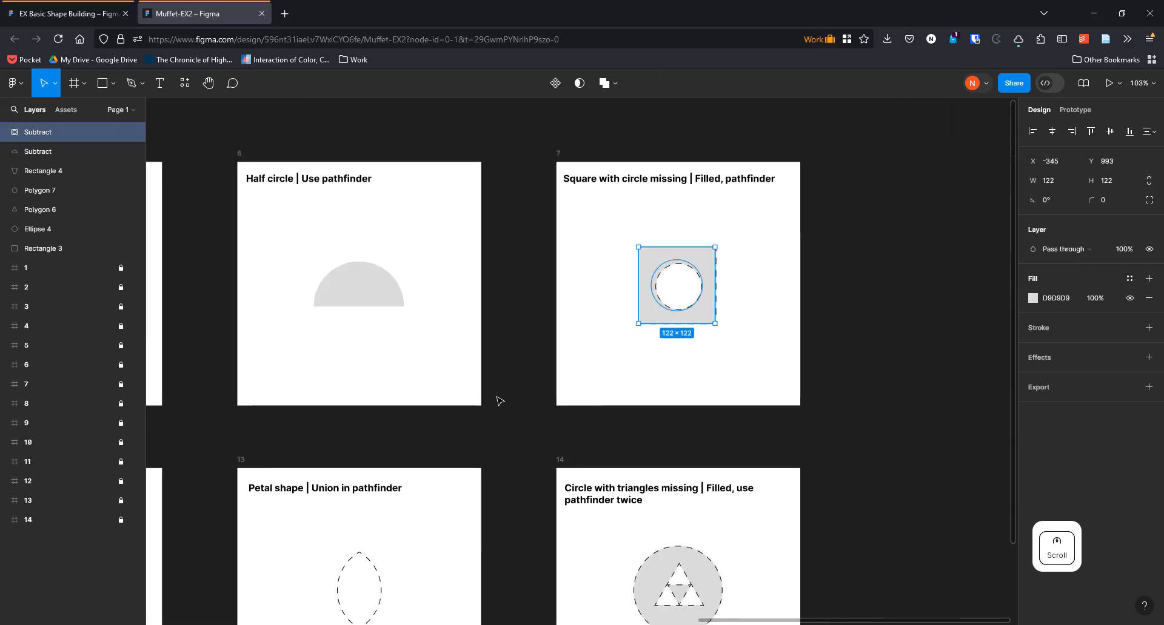
pyautogui.moveTo(288, 454); pyautogui.dragTo(793, 345)
pyautogui.moveTo(440, 336); pyautogui.dragTo(884, 254)
pyautogui.moveTo(511, 321); pyautogui.dragTo(694, 288)
pyautogui.moveTo(596, 278); pyautogui.dragTo(904, 259)
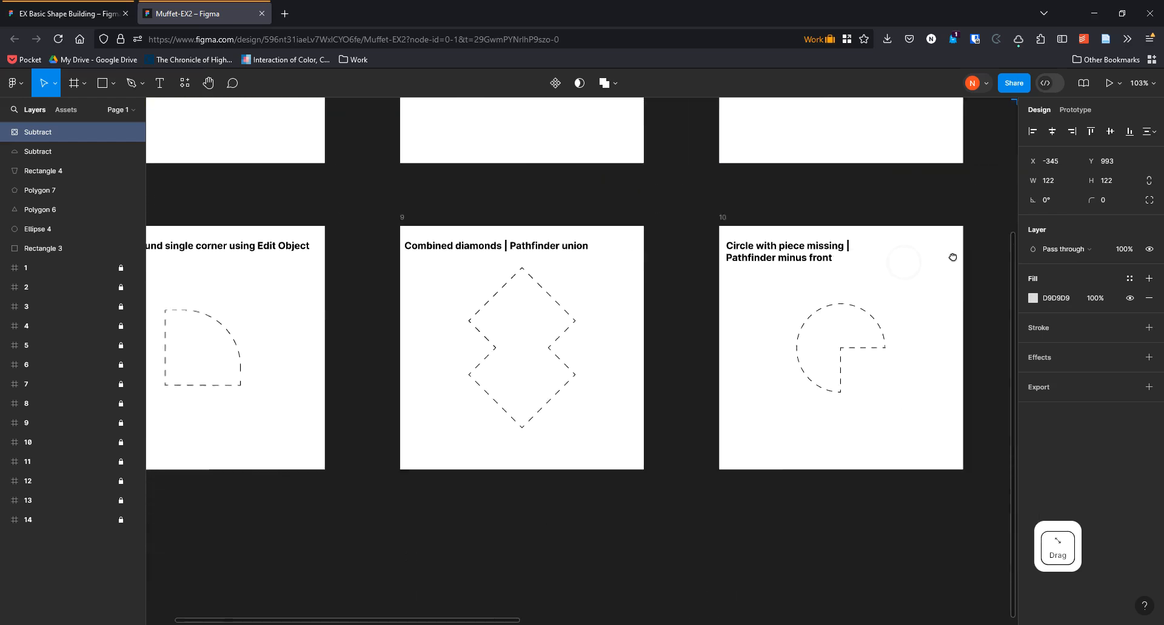
pyautogui.moveTo(731, 286); pyautogui.dragTo(909, 279)
pyautogui.scroll(5, 415, 333)
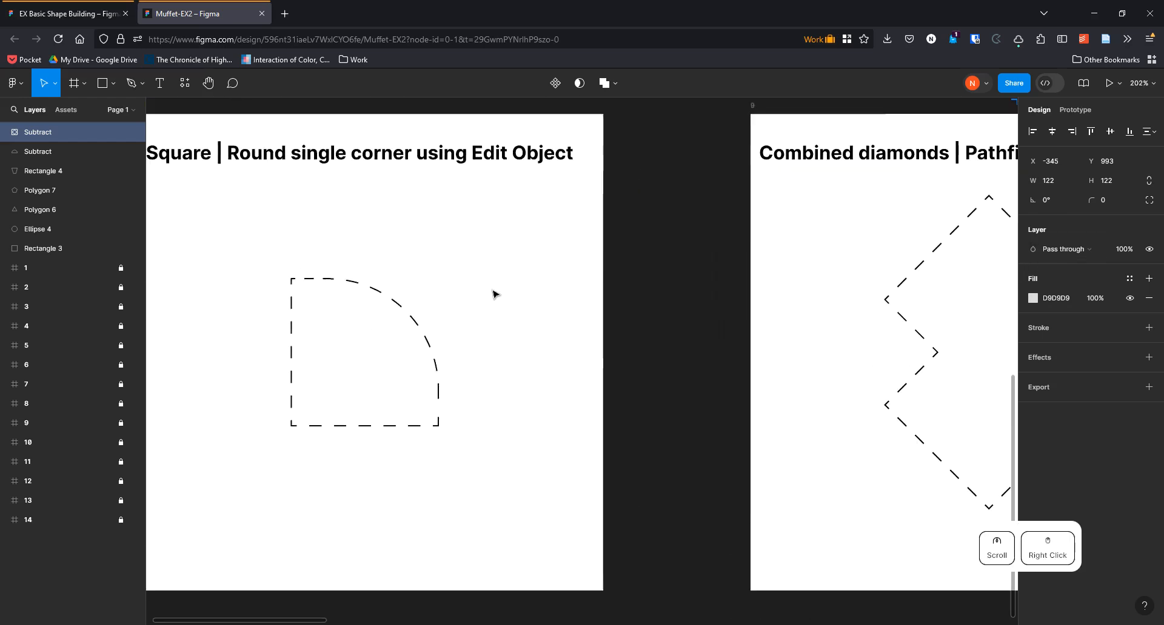
pyautogui.scroll(2, 575, 289)
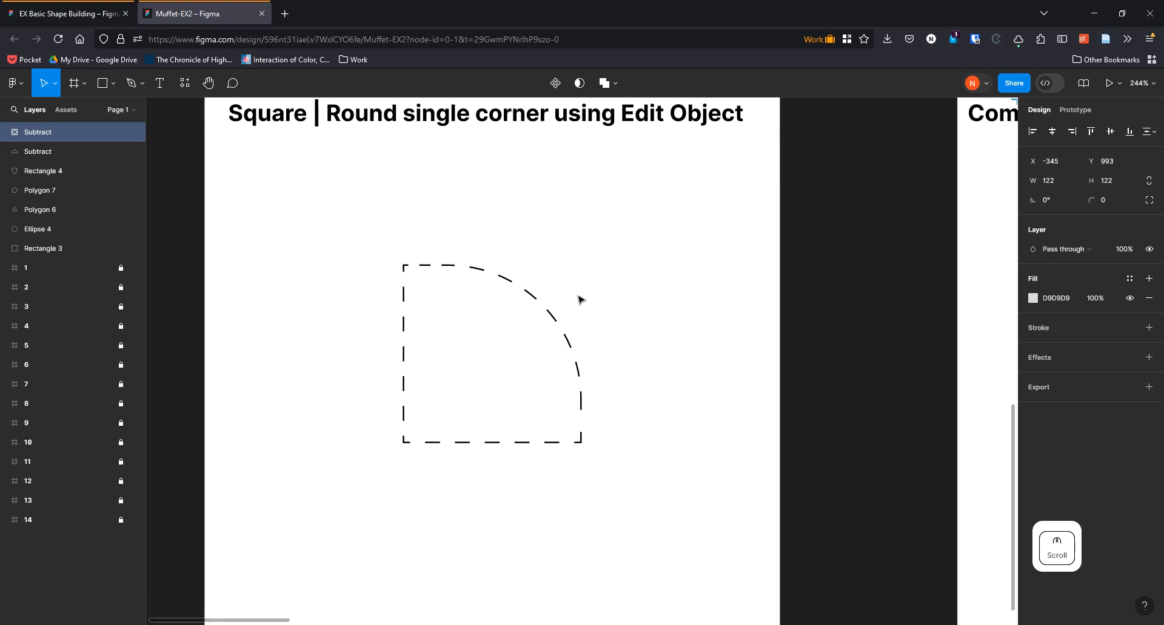
pyautogui.scroll(1, 579, 298)
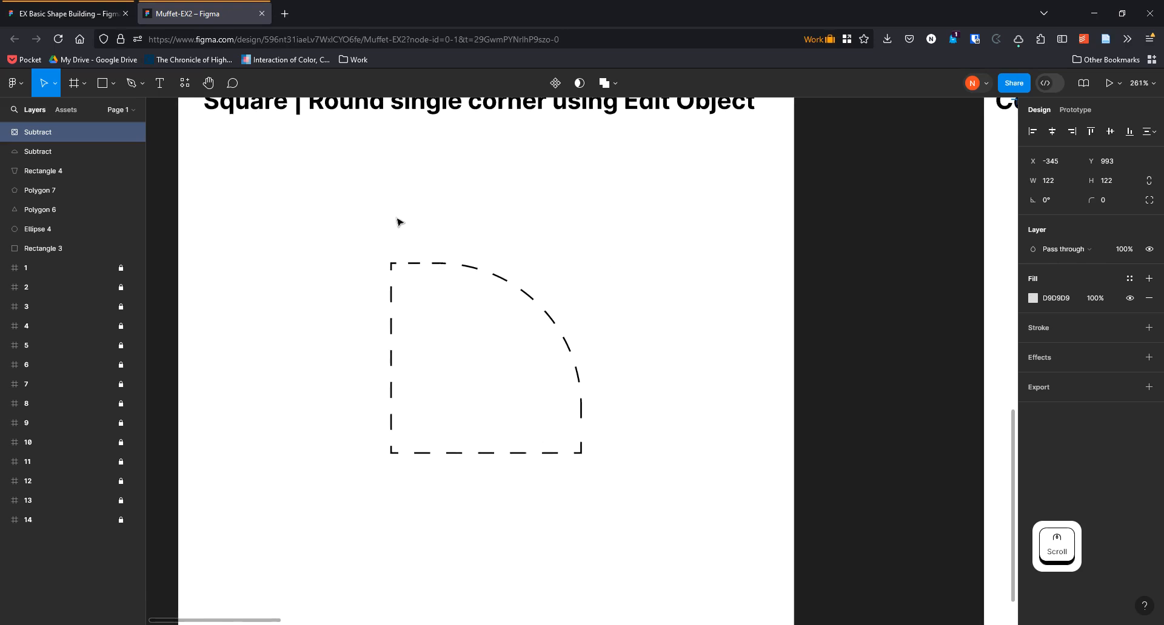
pyautogui.click(103, 83)
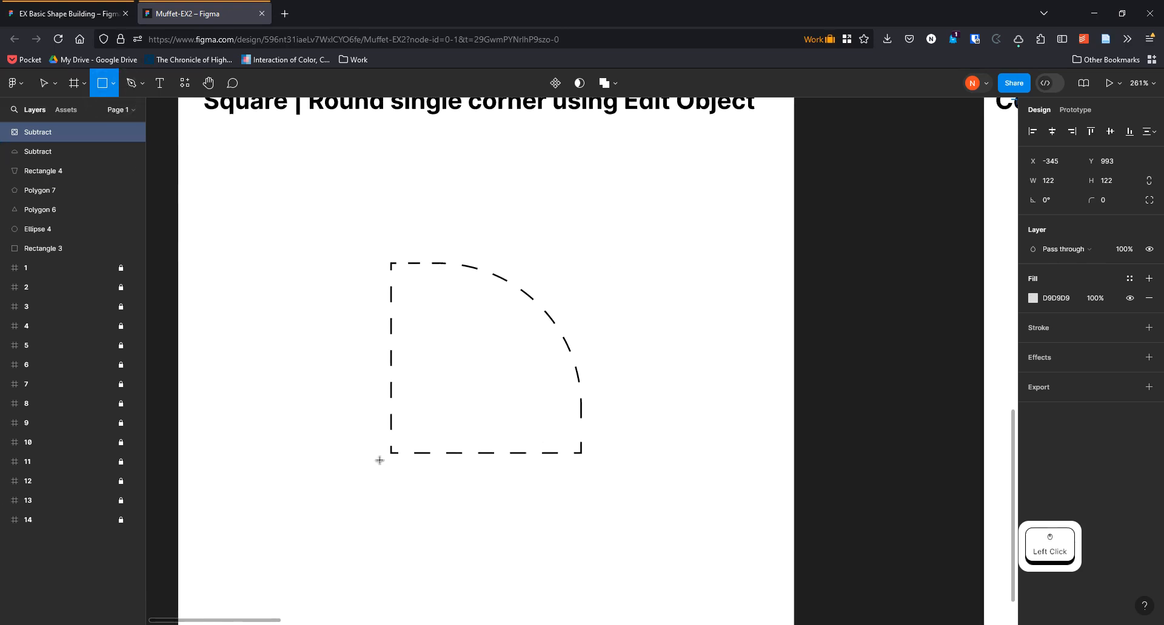
pyautogui.moveTo(391, 452); pyautogui.dragTo(594, 392)
pyautogui.press('v')
pyautogui.click(653, 308)
# Move the square off the guide, try rounding all its corners to a radius of about 25, and undo the rounding
pyautogui.moveTo(539, 317); pyautogui.dragTo(441, 371)
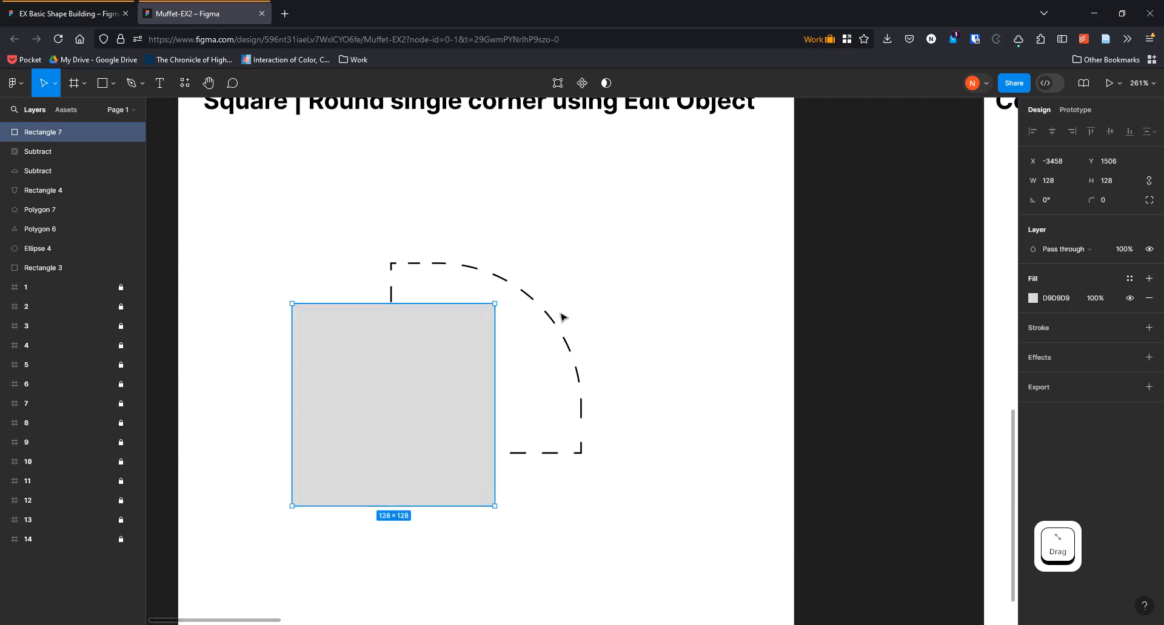
pyautogui.click(486, 319)
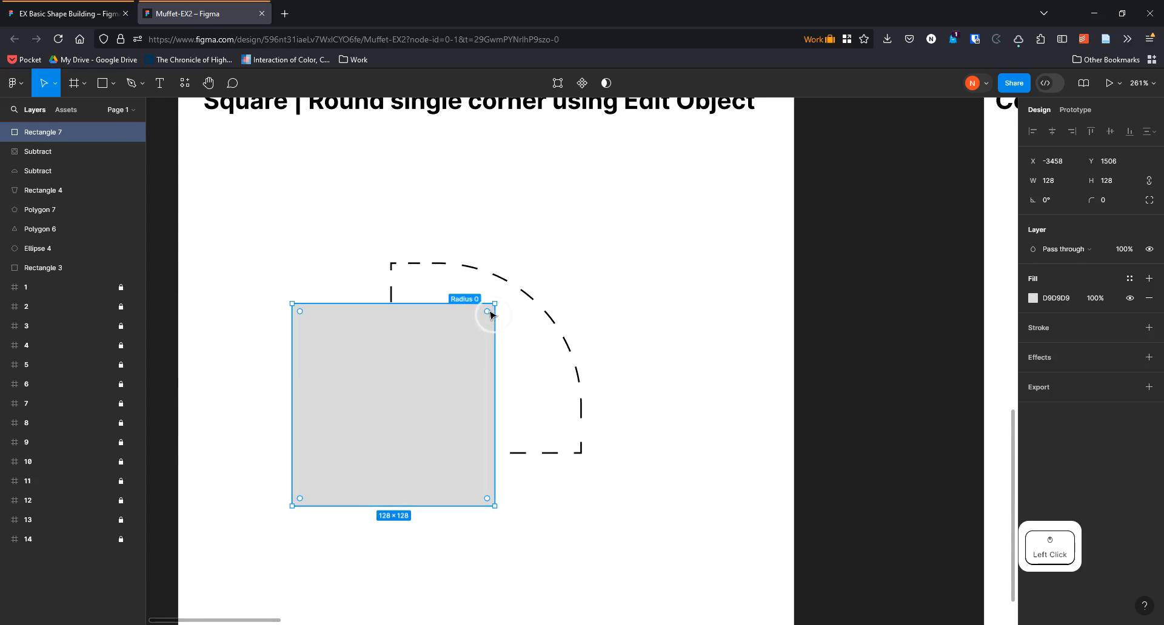
pyautogui.doubleClick(482, 326)
pyautogui.click(670, 317)
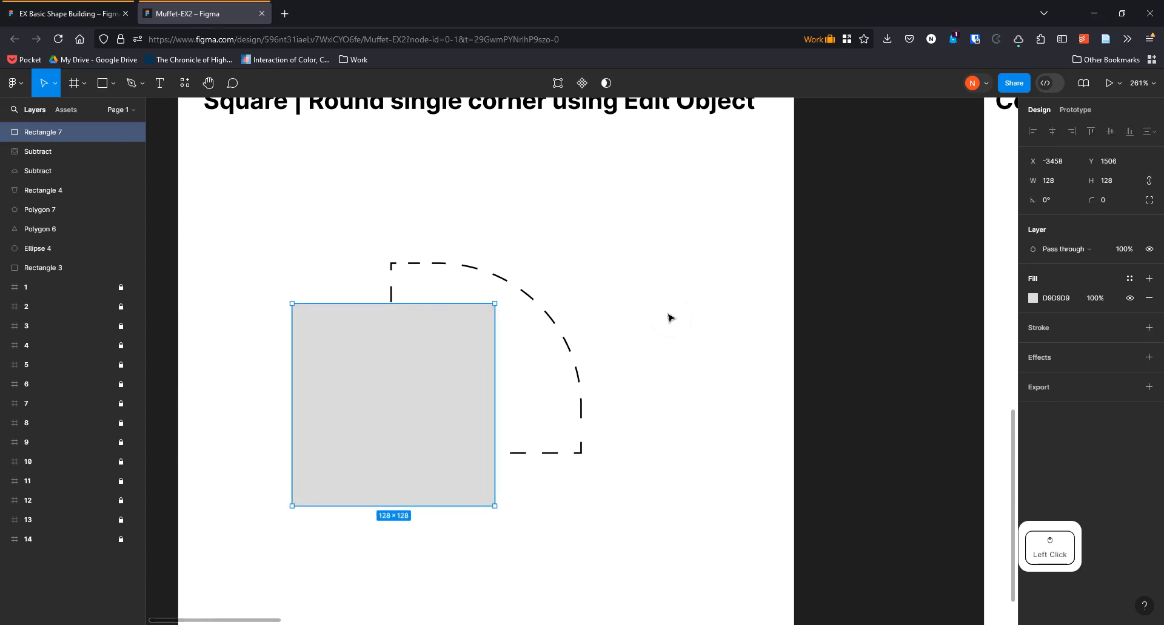
pyautogui.moveTo(483, 315); pyautogui.dragTo(463, 347)
pyautogui.hotkey('ctrl', 'z')
pyautogui.click(489, 315)
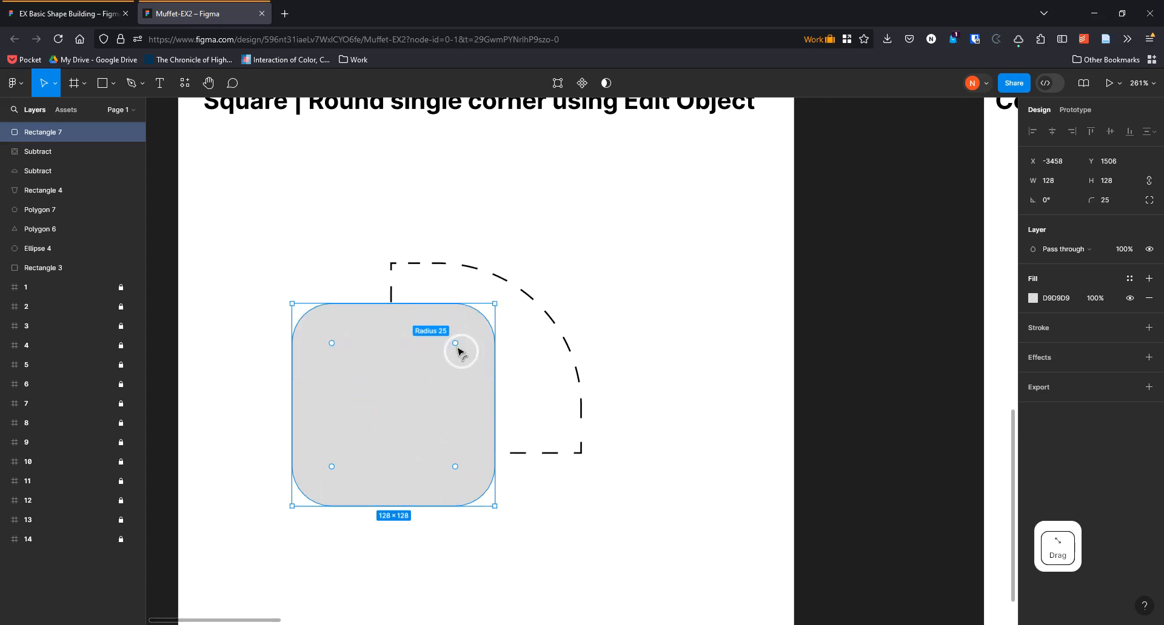
pyautogui.hotkey('ctrl', 'z')
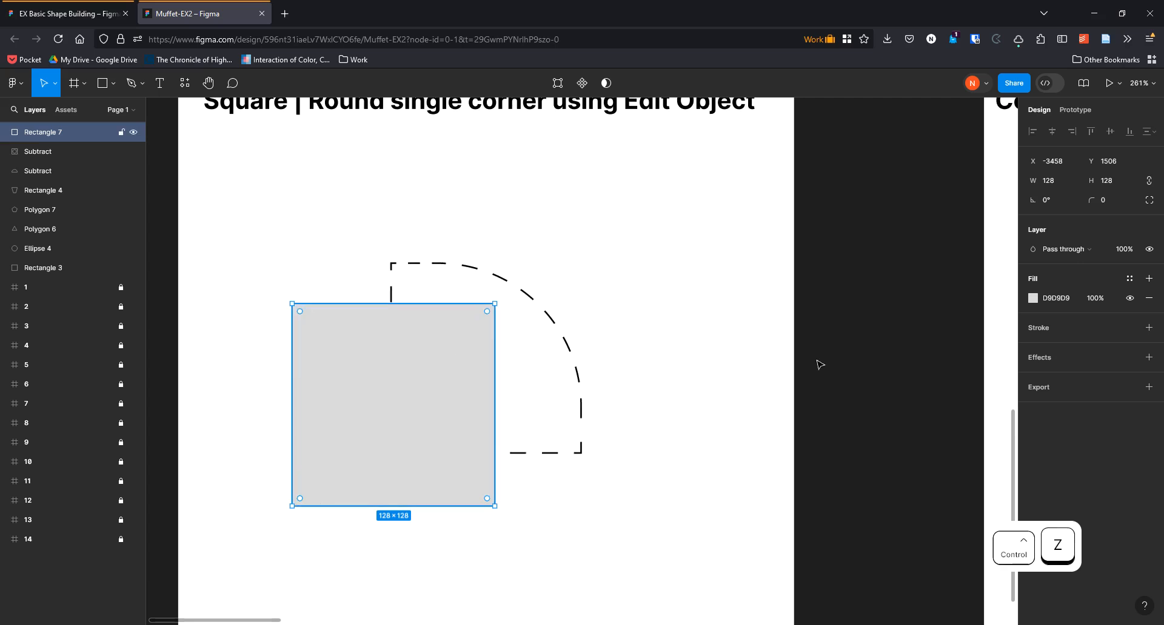
# Try rounding only the square's top-right corner to a radius of 62, undo the rounding and the move off the guide, and deselect it
pyautogui.click(1150, 201)
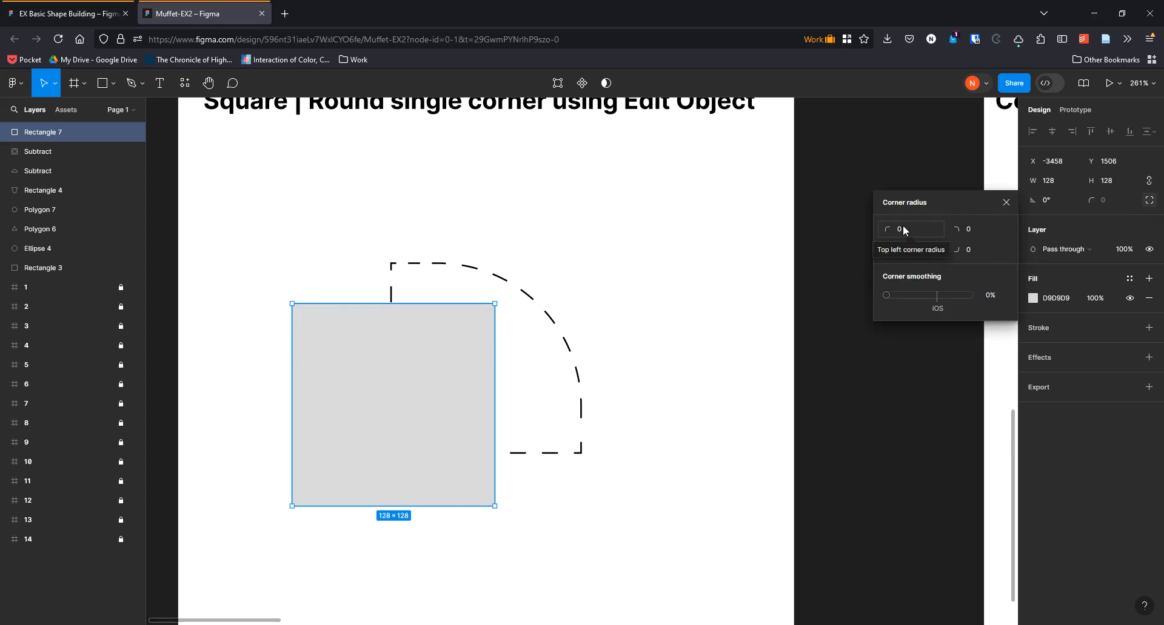
pyautogui.moveTo(962, 228); pyautogui.dragTo(743, 264)
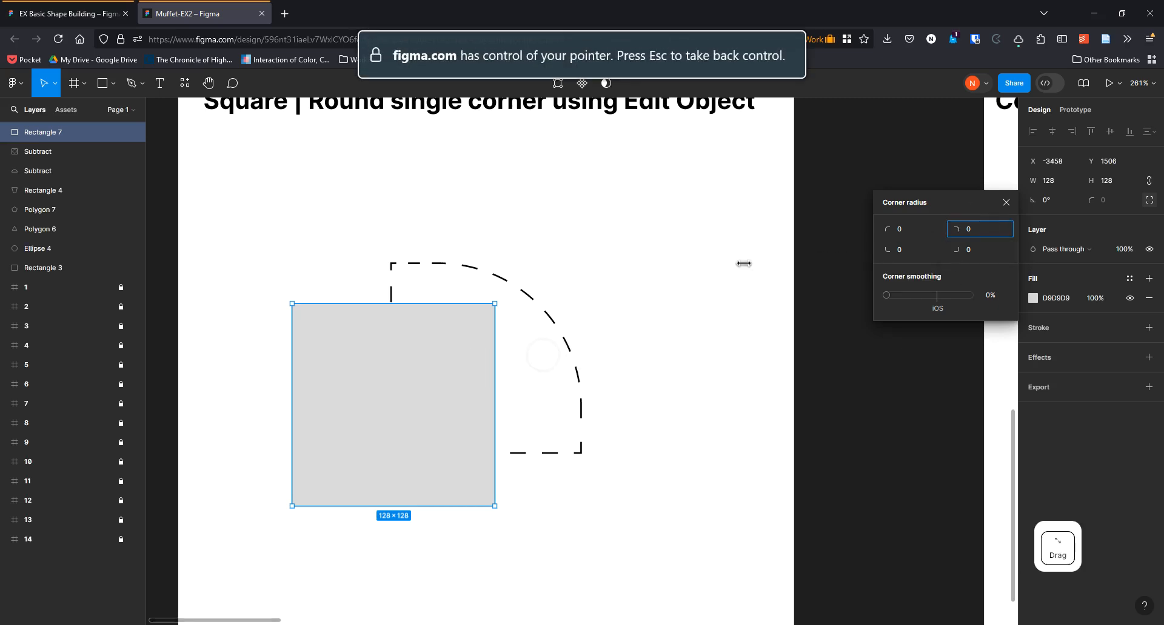
pyautogui.moveTo(663, 296); pyautogui.dragTo(800, 249)
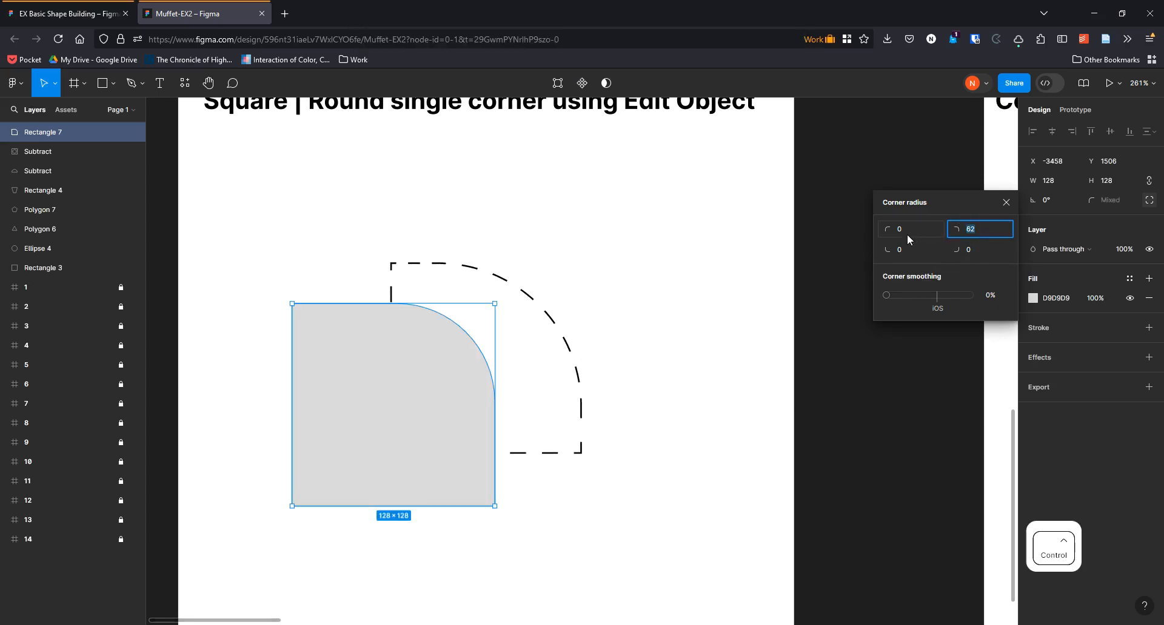
pyautogui.hotkey('ctrl', 'z')
pyautogui.click(738, 281)
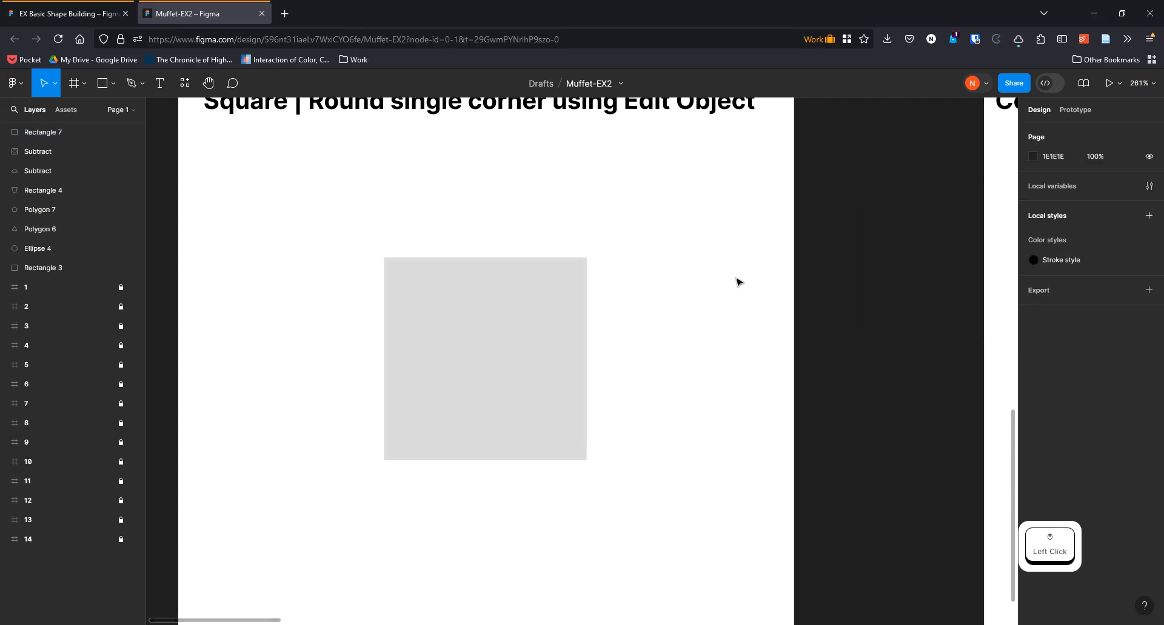
# Round only the square's top-right corner to its maximum radius and nudge the shape onto the dashed guide in frame 8
pyautogui.click(534, 328)
pyautogui.press('ctrl')
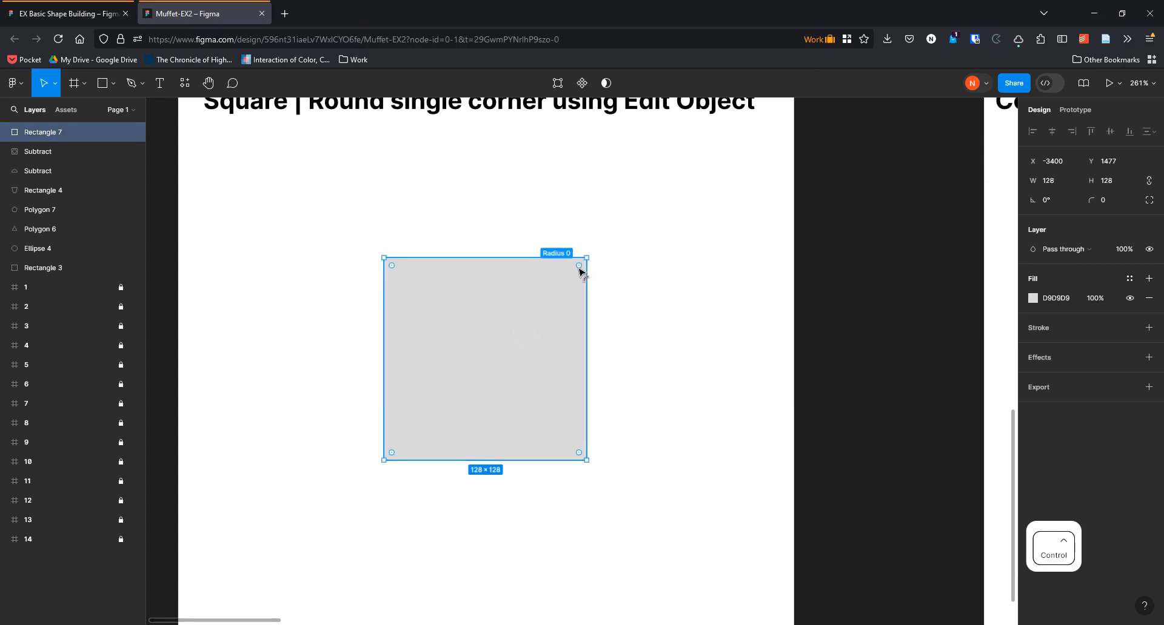
pyautogui.moveTo(579, 266); pyautogui.dragTo(371, 474)
pyautogui.click(620, 356)
pyautogui.moveTo(484, 329)
pyautogui.mouseDown()
pyautogui.moveTo(439, 387)
pyautogui.moveTo(519, 372)
pyautogui.moveTo(502, 310)
pyautogui.moveTo(490, 326)
pyautogui.mouseUp()
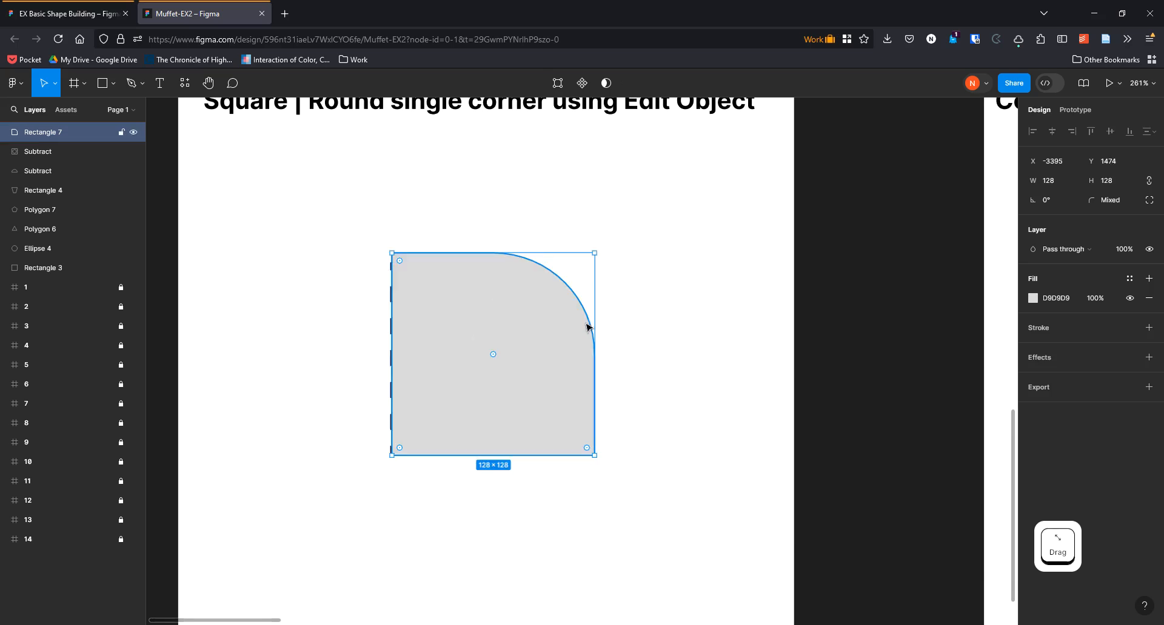
# Draw a square of about 108 × 108 in exercise frame 9 and move it over the upper dashed diamond
pyautogui.scroll(-5, 655, 325)
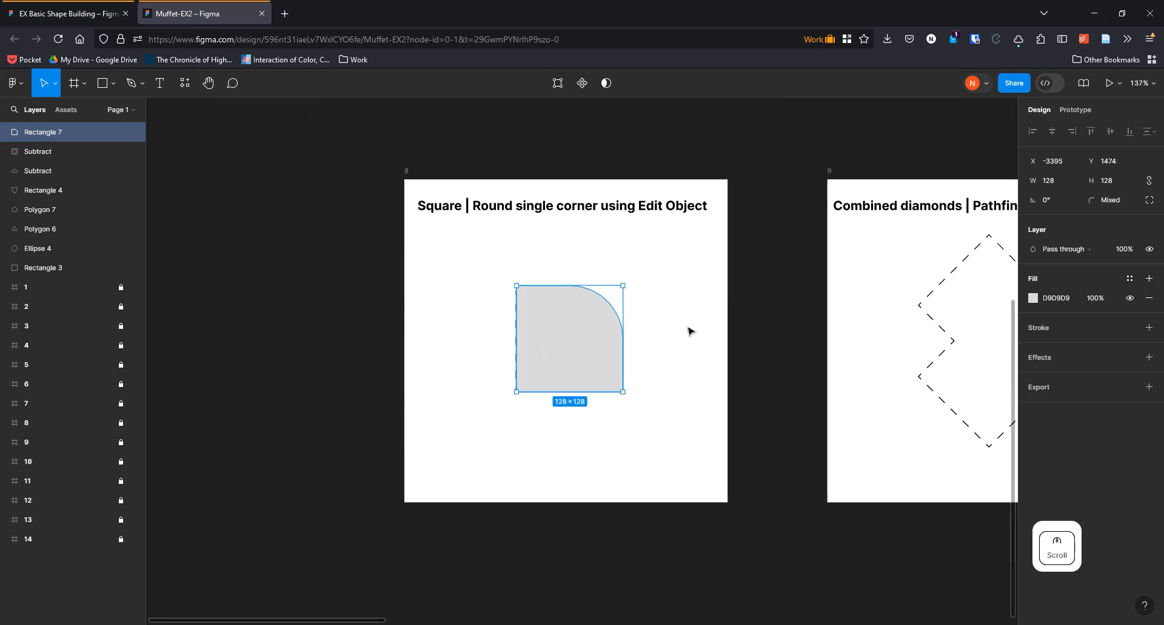
pyautogui.moveTo(689, 332); pyautogui.dragTo(193, 335)
pyautogui.scroll(5, 444, 283)
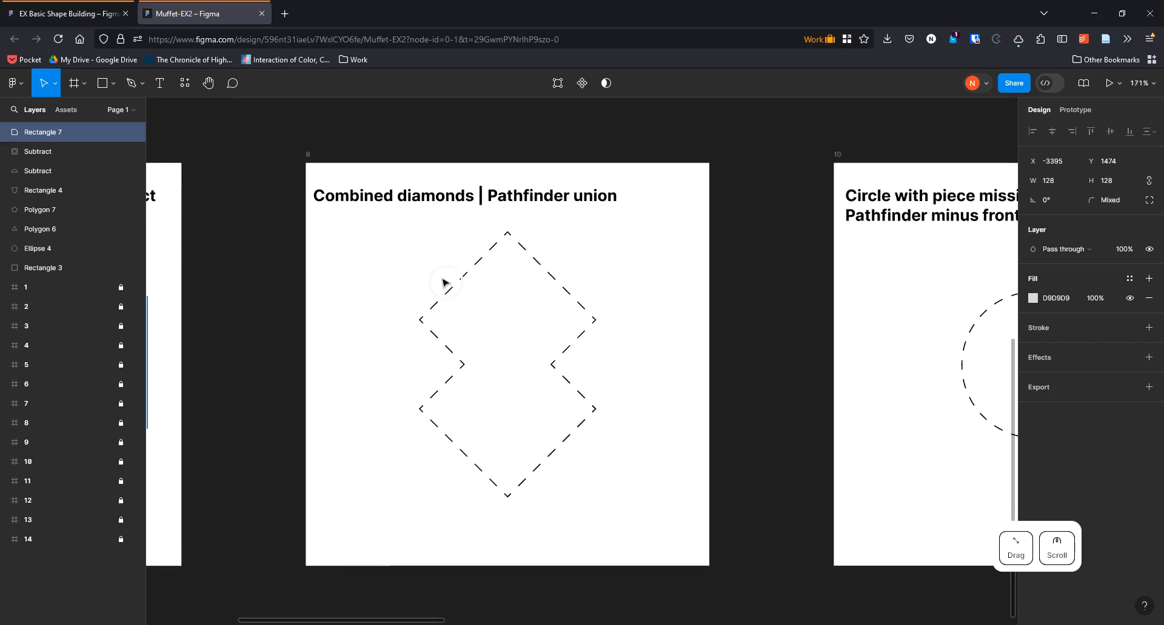
pyautogui.scroll(1, 721, 364)
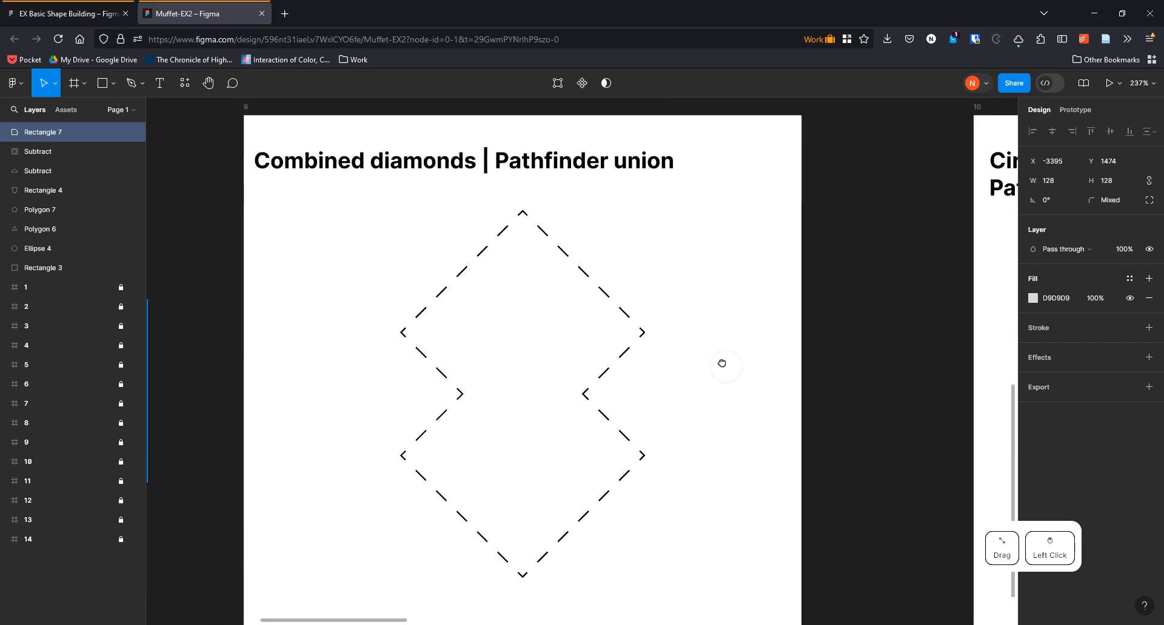
pyautogui.moveTo(721, 364); pyautogui.dragTo(724, 333)
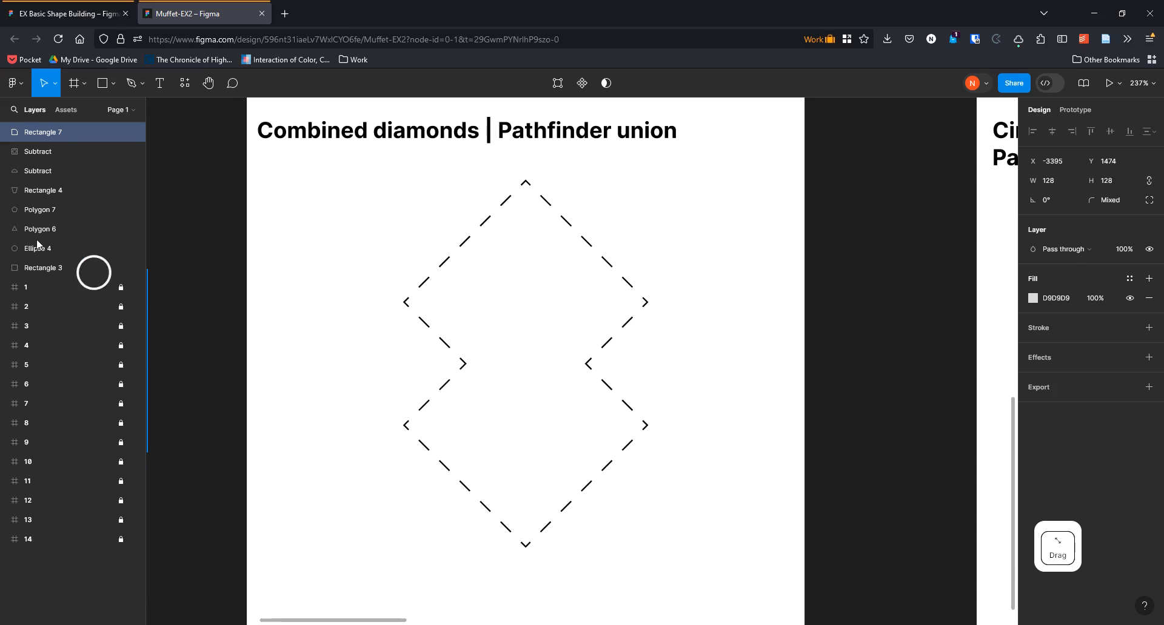
pyautogui.click(99, 80)
pyautogui.moveTo(376, 175); pyautogui.dragTo(545, 343)
pyautogui.press('v')
pyautogui.moveTo(475, 265)
pyautogui.mouseDown()
pyautogui.moveTo(586, 284)
pyautogui.moveTo(571, 273)
pyautogui.mouseUp()
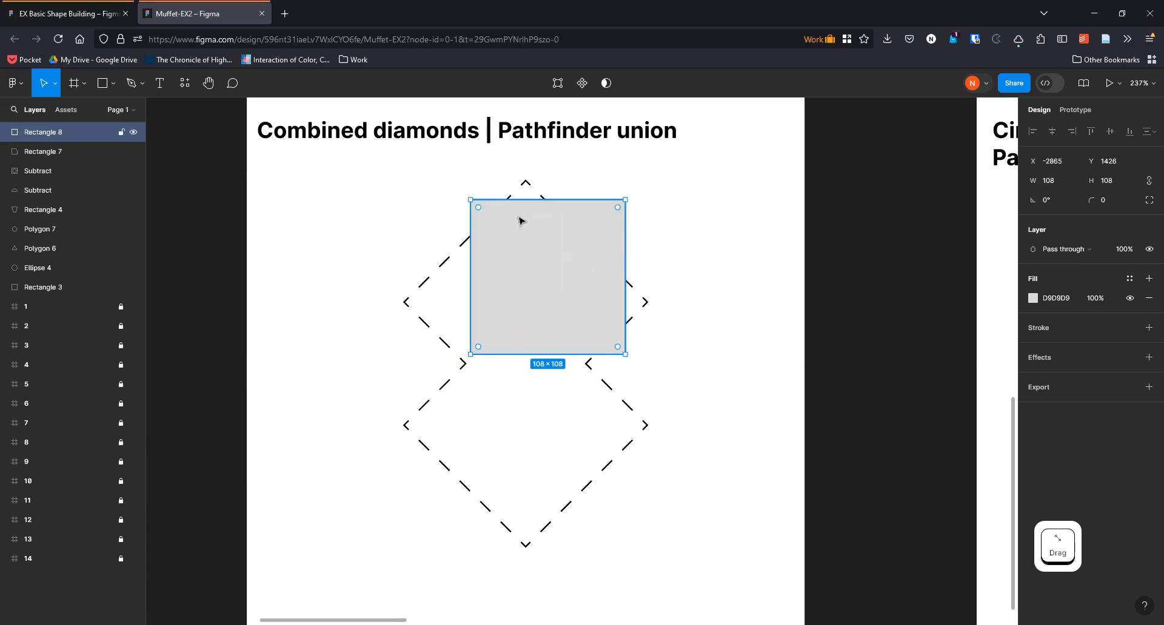
# Rotate the square 45°, position it over the upper dashed diamond and enlarge it to about 117 × 117
pyautogui.moveTo(464, 197); pyautogui.dragTo(396, 265)
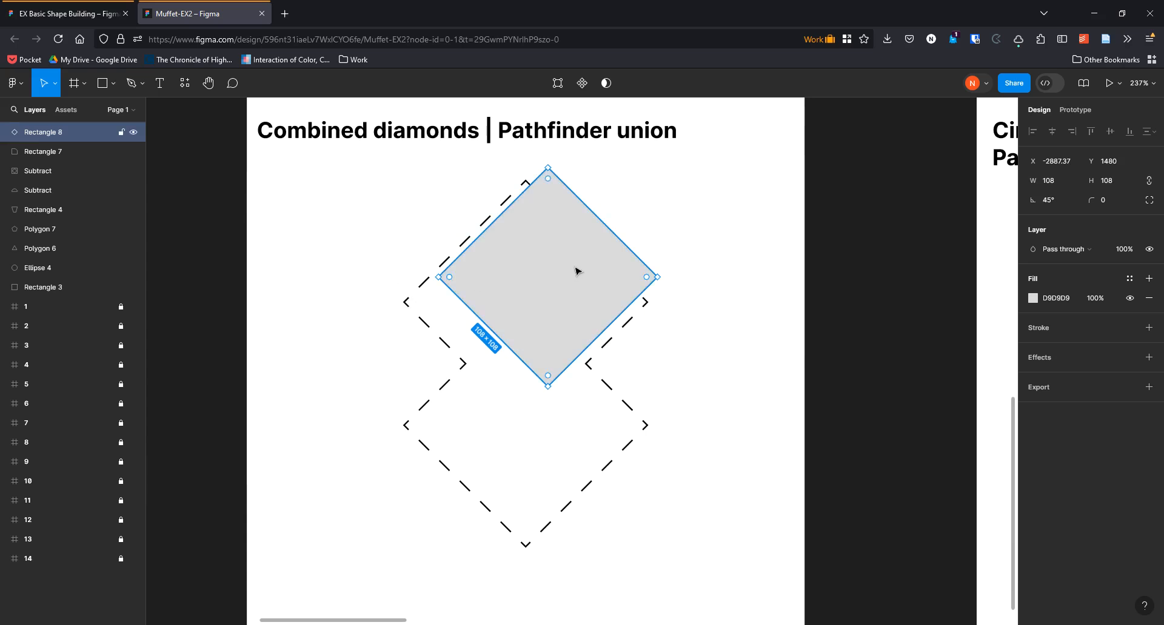
pyautogui.moveTo(577, 271); pyautogui.dragTo(548, 285)
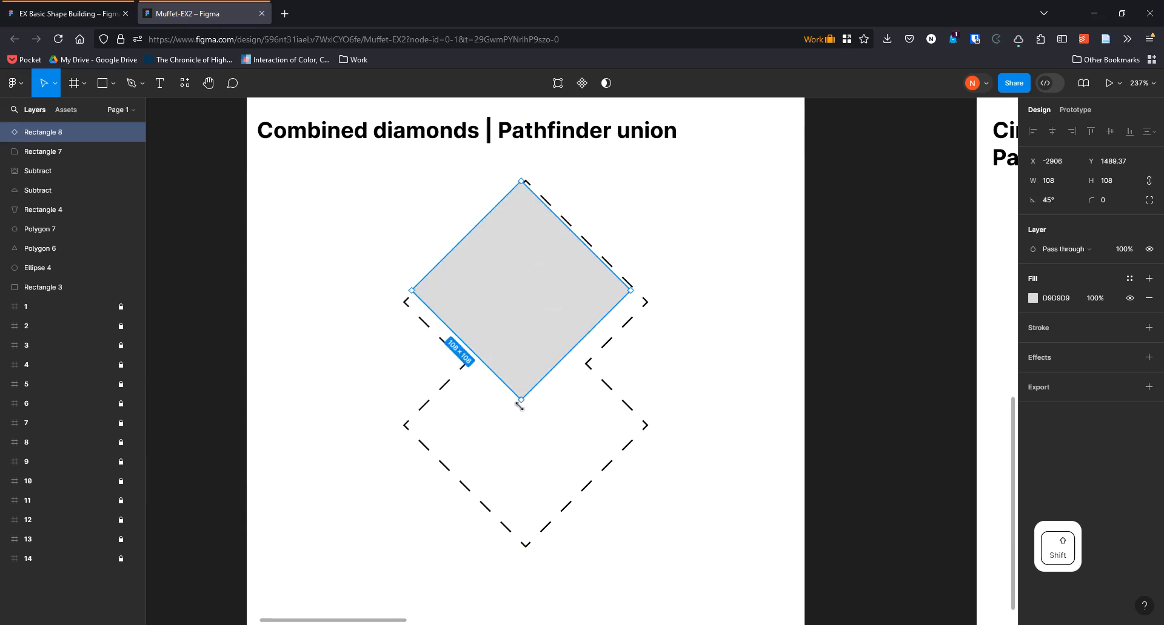
pyautogui.moveTo(522, 405); pyautogui.dragTo(522, 418)
pyautogui.moveTo(613, 298); pyautogui.dragTo(615, 299)
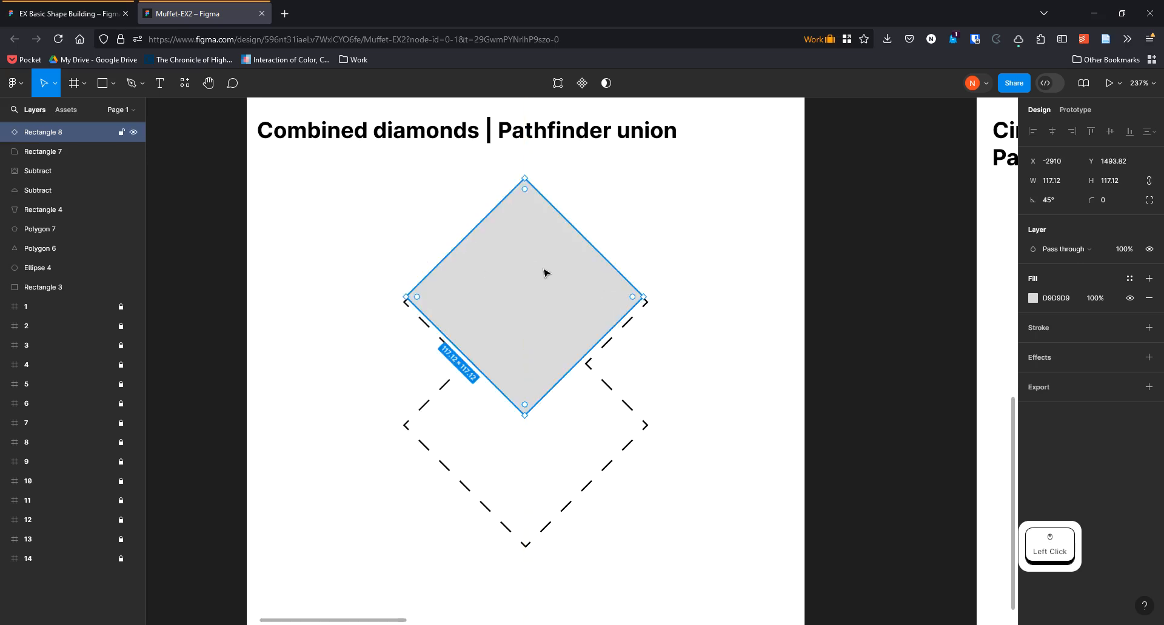
# Enlarge the diamond to about 123 × 123 with the Scale tool and return to the Move tool
pyautogui.press('k')
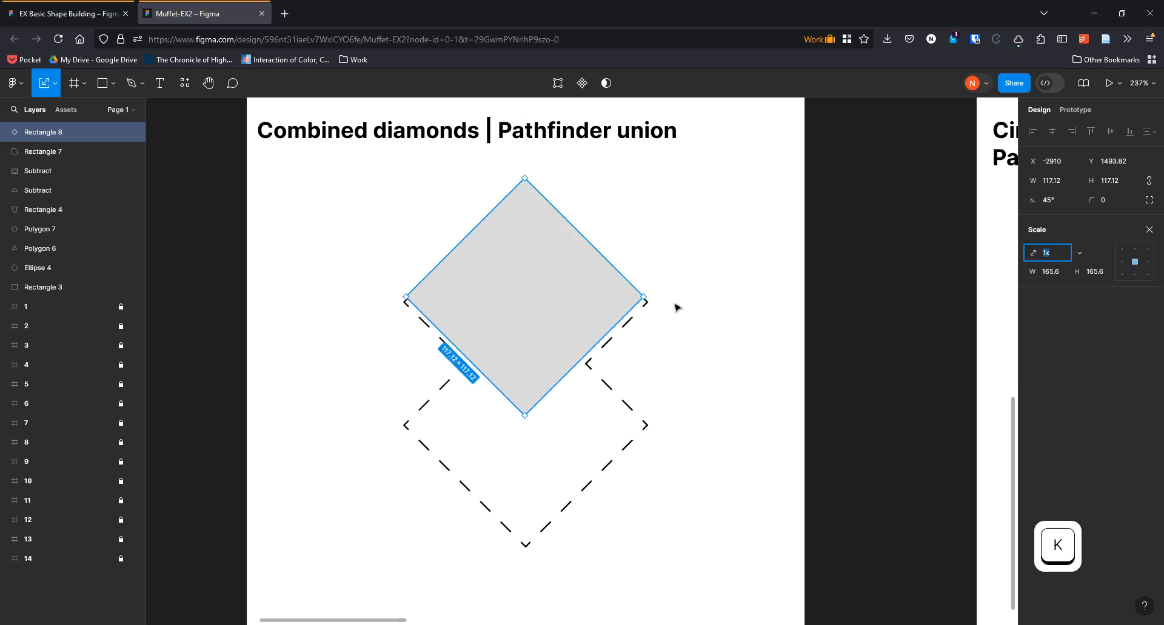
pyautogui.click(56, 85)
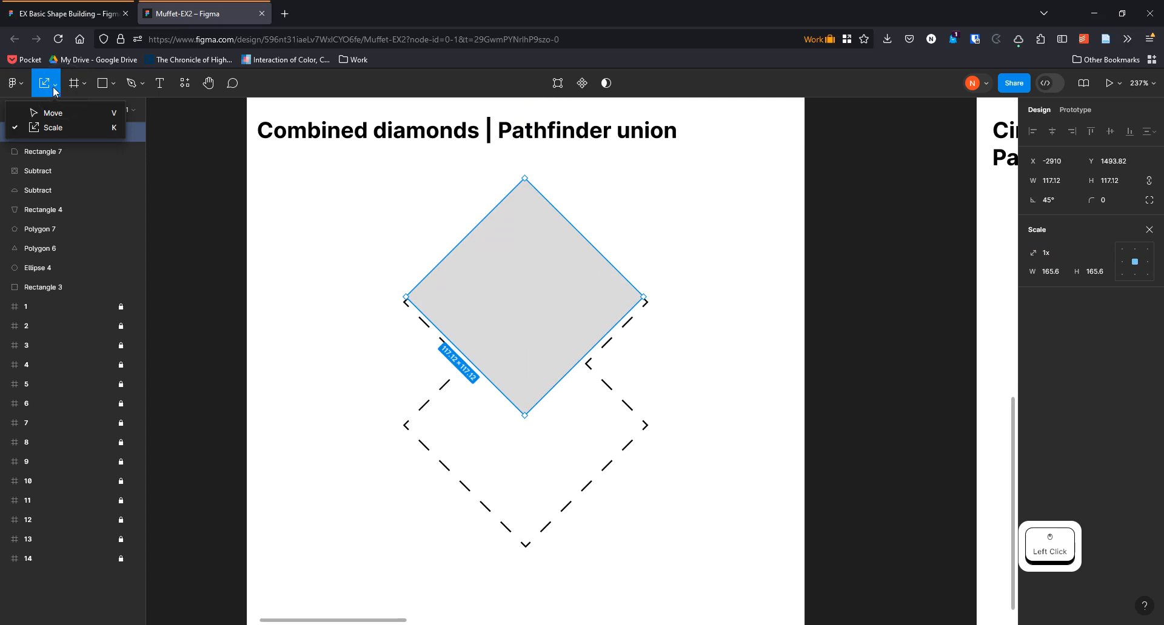
pyautogui.click(54, 88)
pyautogui.click(54, 88)
pyautogui.click(60, 128)
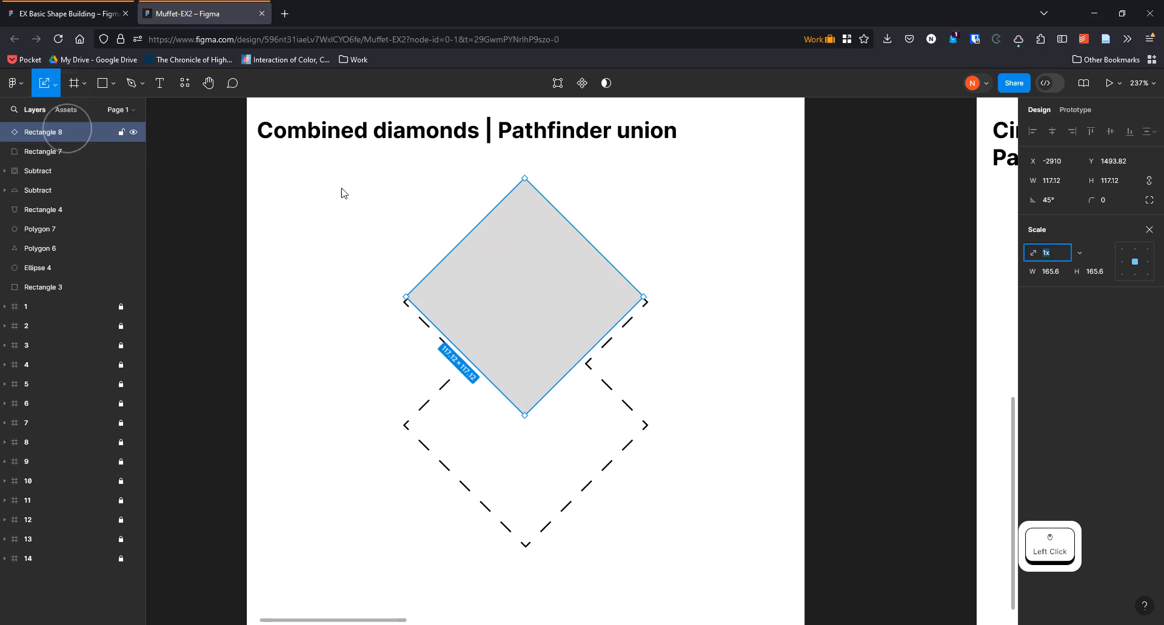
pyautogui.moveTo(641, 292)
pyautogui.mouseDown()
pyautogui.moveTo(738, 247)
pyautogui.moveTo(566, 288)
pyautogui.moveTo(665, 278)
pyautogui.moveTo(636, 280)
pyautogui.mouseUp()
pyautogui.press('v')
pyautogui.click(735, 245)
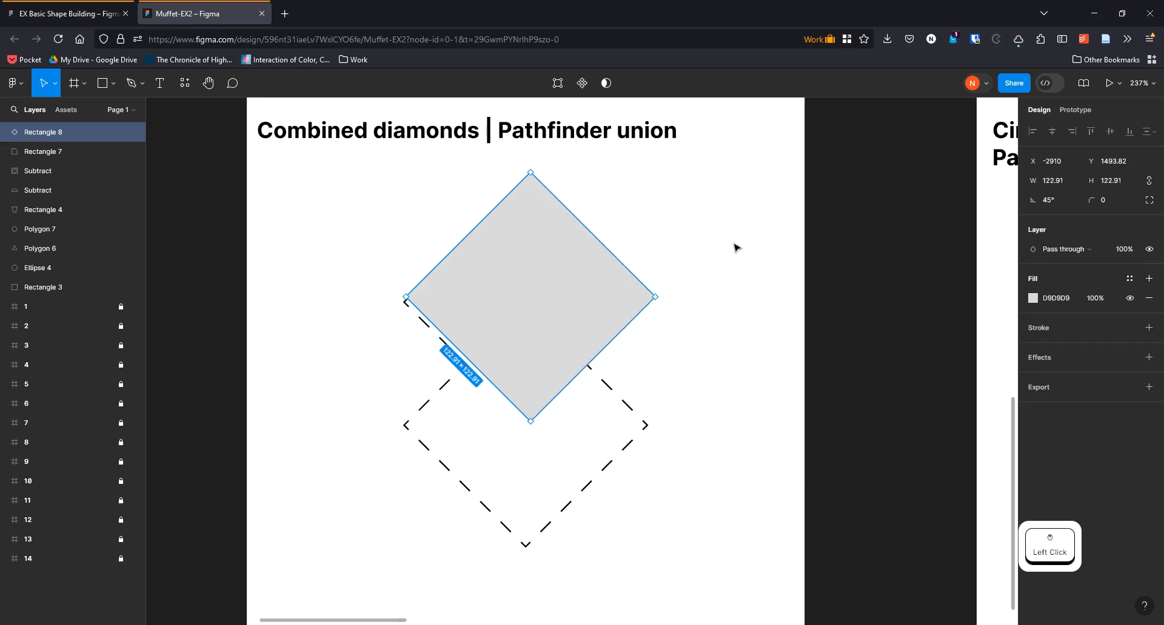
# Duplicate the diamond straight down onto the lower dashed diamond so that the two shapes overlap
pyautogui.click(529, 292)
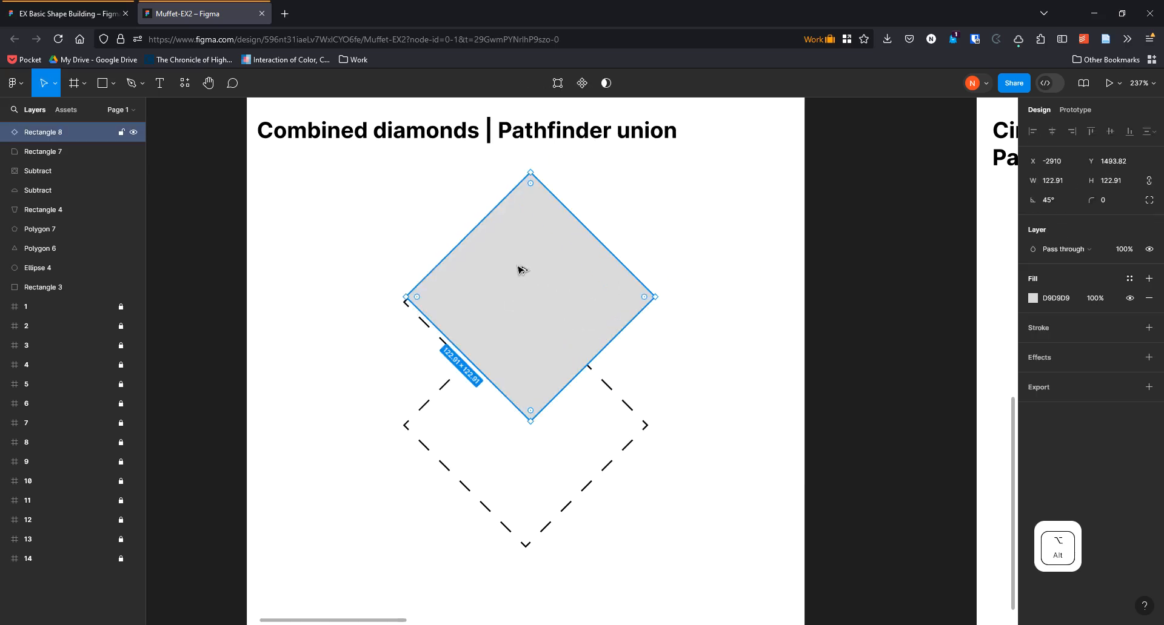
pyautogui.moveTo(520, 270); pyautogui.dragTo(520, 459)
pyautogui.moveTo(517, 441); pyautogui.dragTo(514, 382)
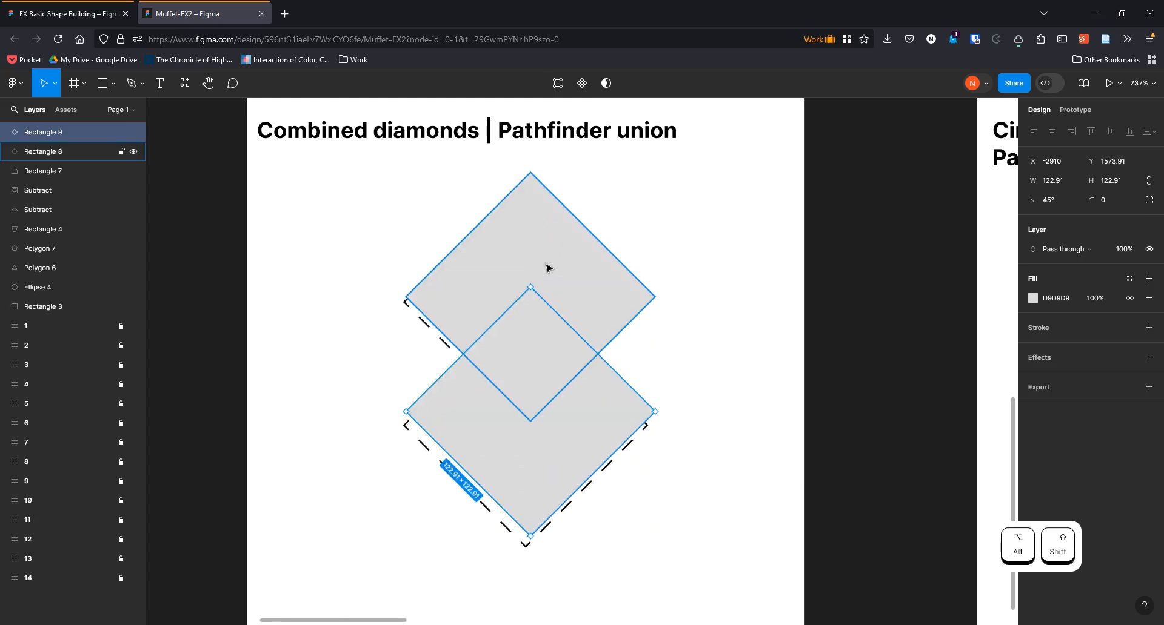
# Select both diamonds in frame 9 and combine them into one shape with Union
pyautogui.keyDown('shift'); pyautogui.click(547, 266); pyautogui.keyUp('shift')
pyautogui.click(631, 83)
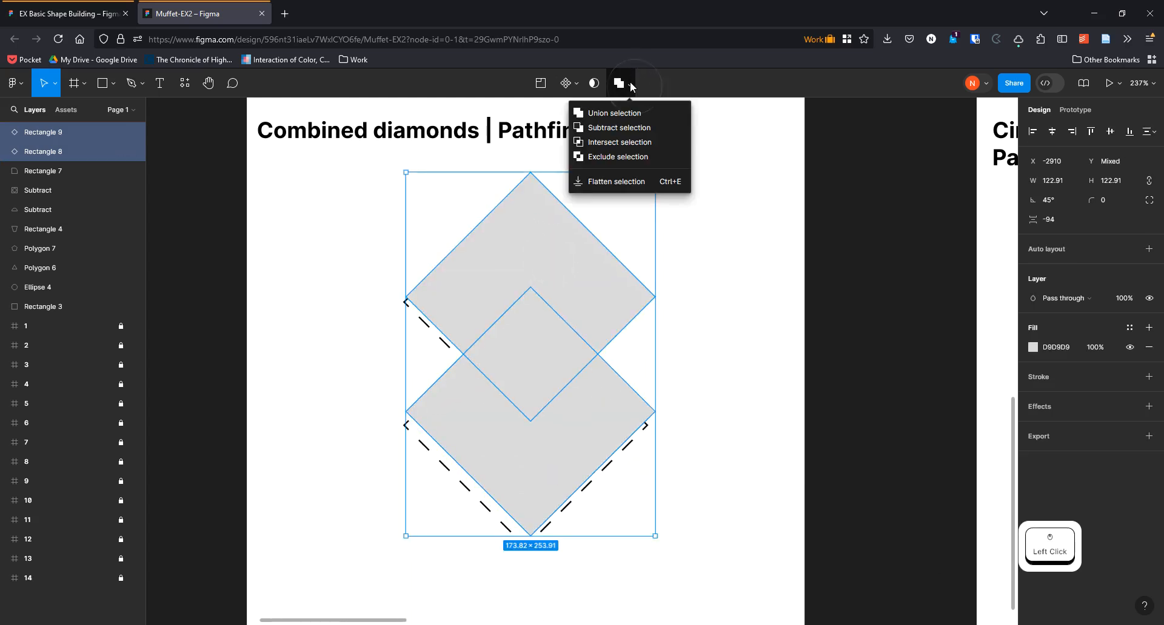
pyautogui.click(607, 113)
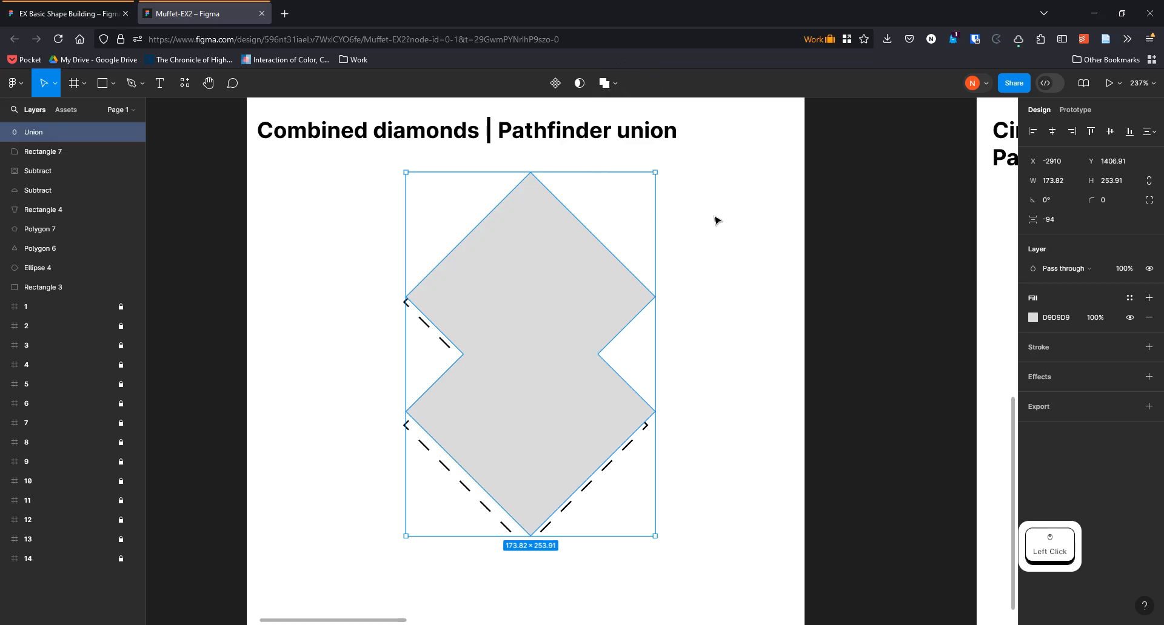
# Move the combined diamond shape so it lines up with the dashed outline in frame 9
pyautogui.moveTo(545, 304)
pyautogui.mouseDown()
pyautogui.moveTo(515, 325)
pyautogui.moveTo(535, 313)
pyautogui.mouseUp()
# Draw a circle of about 148 × 148 centred on the dashed circle in frame 10
pyautogui.scroll(-3, 719, 314)
pyautogui.moveTo(722, 325); pyautogui.dragTo(312, 309)
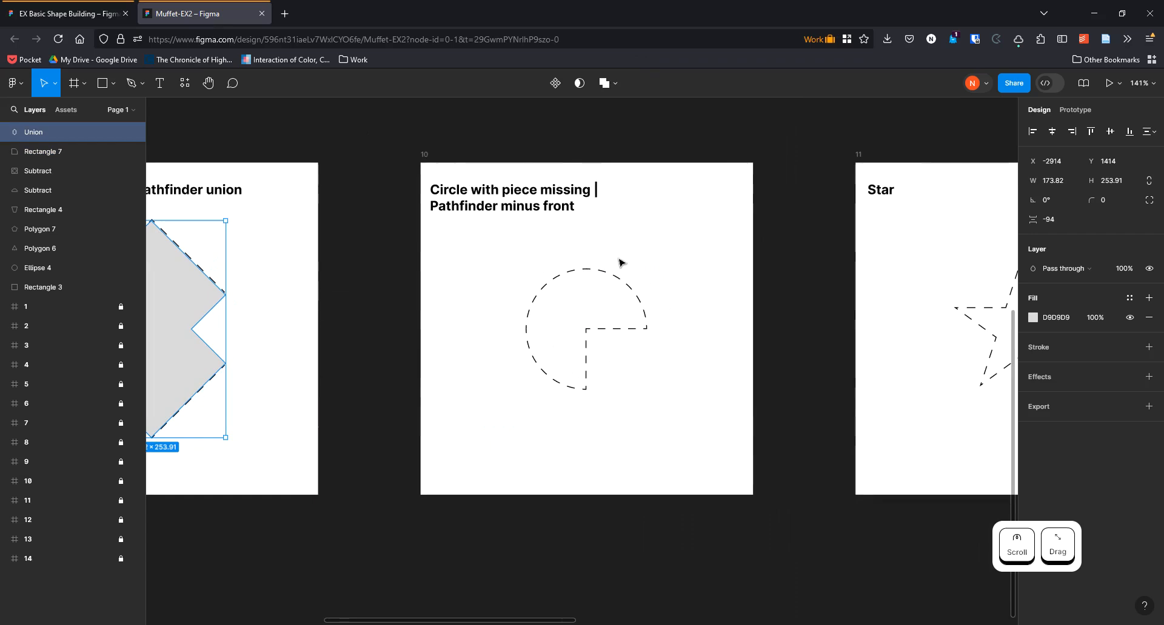
pyautogui.scroll(5, 615, 265)
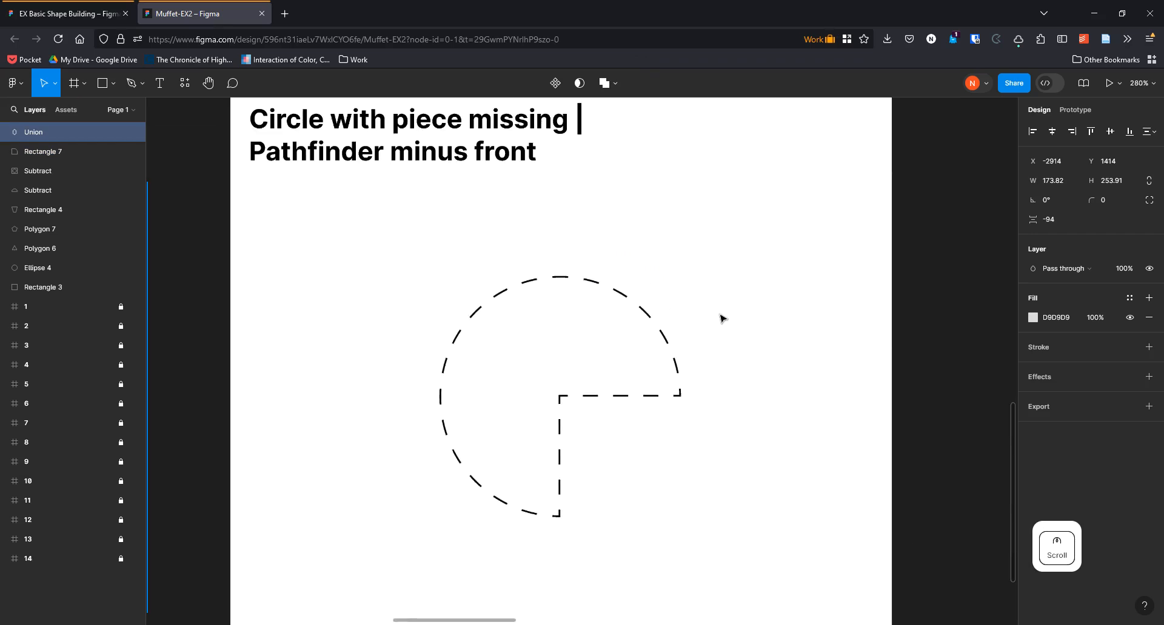
pyautogui.scroll(-3, 722, 317)
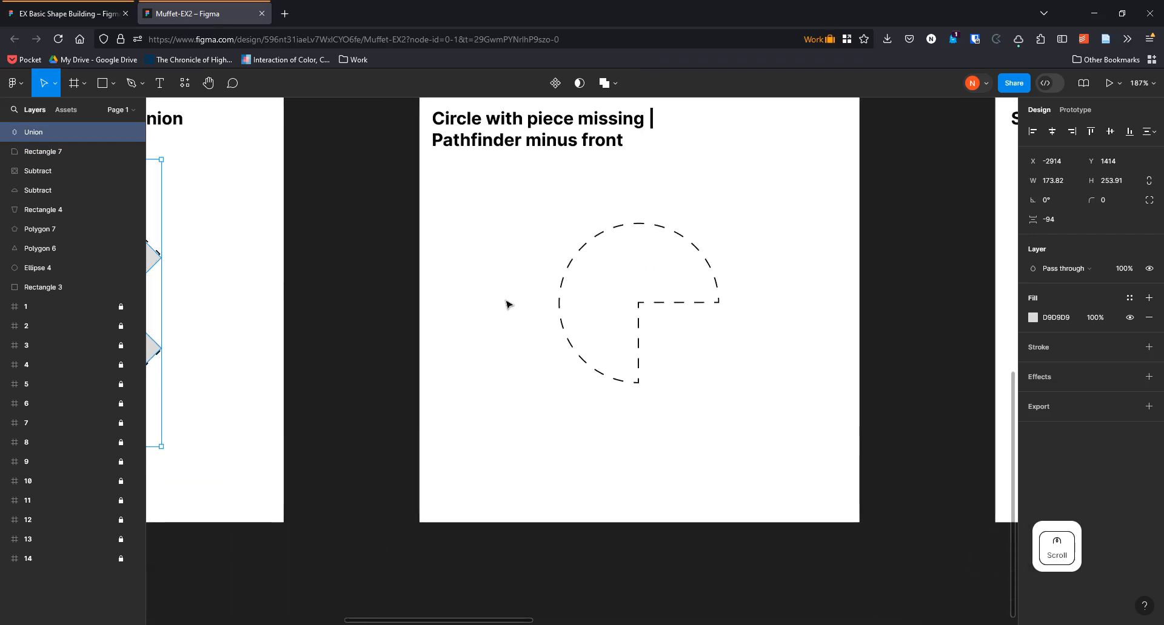
pyautogui.scroll(-3, 675, 198)
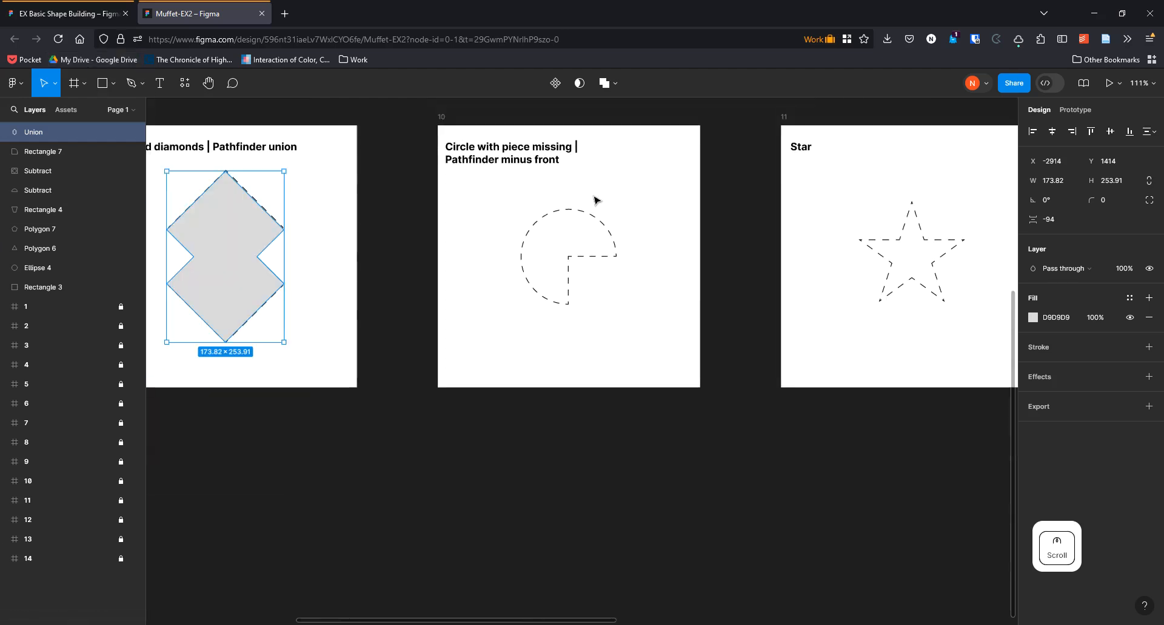
pyautogui.scroll(4, 592, 202)
pyautogui.scroll(1, 573, 224)
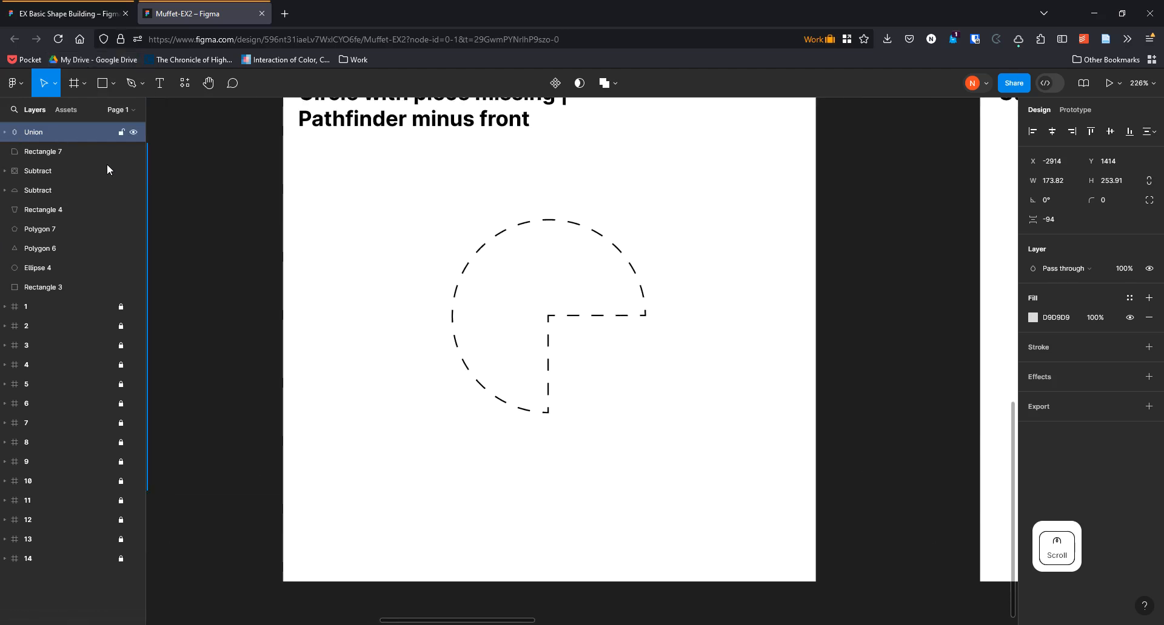
pyautogui.press('o')
pyautogui.moveTo(549, 316); pyautogui.dragTo(649, 408)
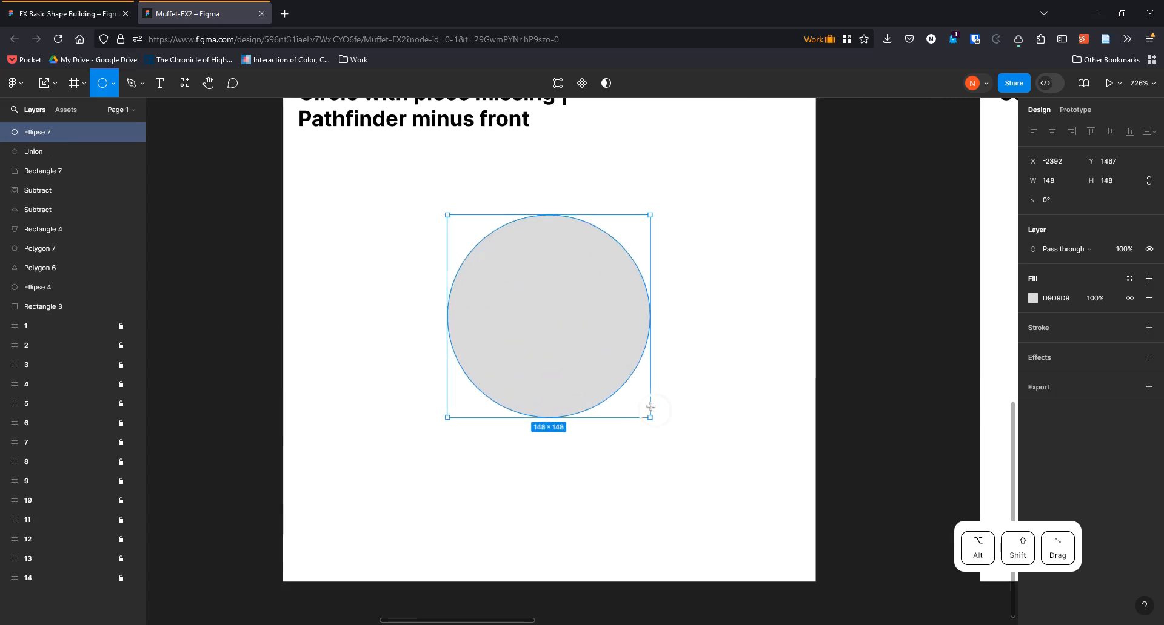
# Draw a square of about 114 × 114 and place its upper-left corner on the circle's centre, covering the lower-right quarter
pyautogui.press('m')
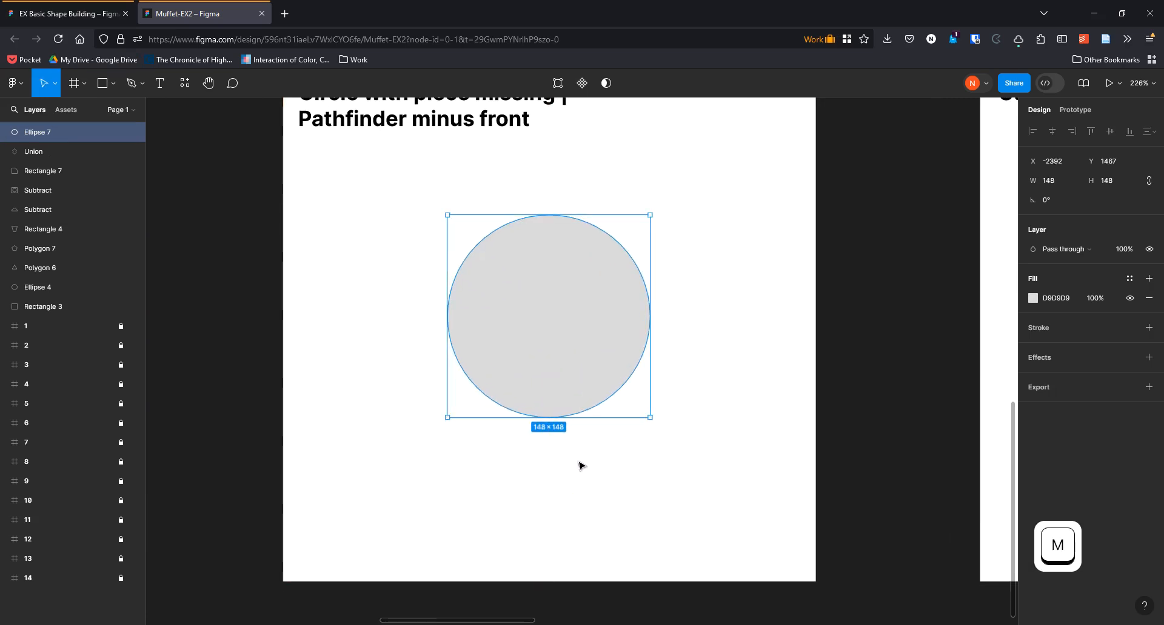
pyautogui.press('r')
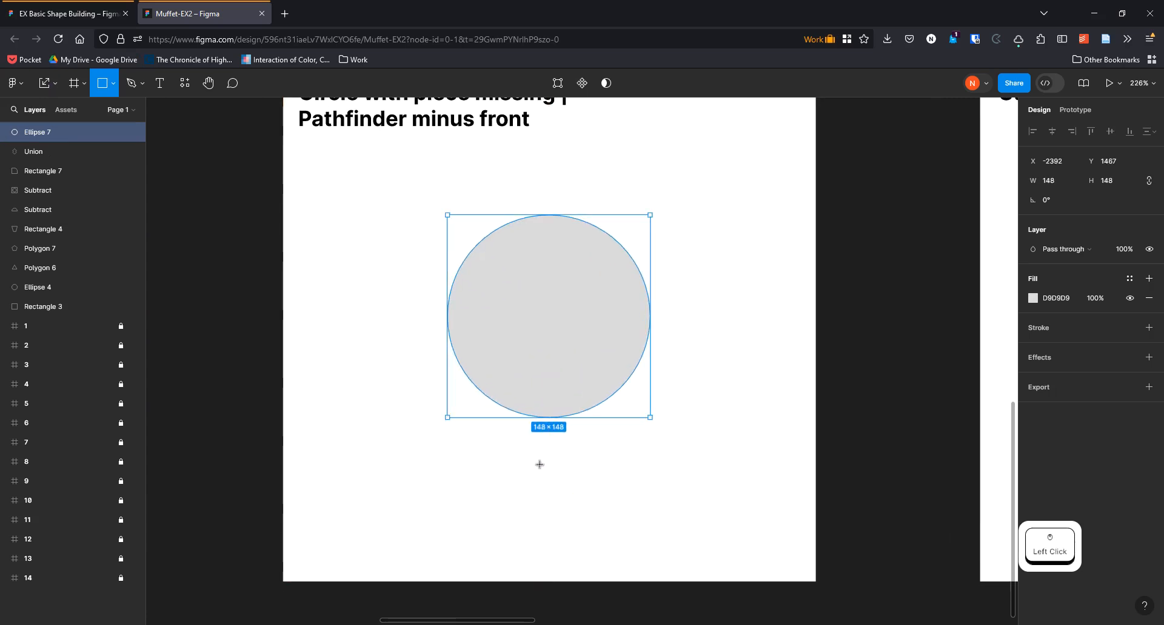
pyautogui.moveTo(539, 465)
pyautogui.mouseDown()
pyautogui.moveTo(720, 402)
pyautogui.moveTo(696, 412)
pyautogui.mouseUp()
pyautogui.press('v')
pyautogui.moveTo(649, 339)
pyautogui.mouseDown()
pyautogui.moveTo(657, 361)
pyautogui.moveTo(659, 344)
pyautogui.mouseUp()
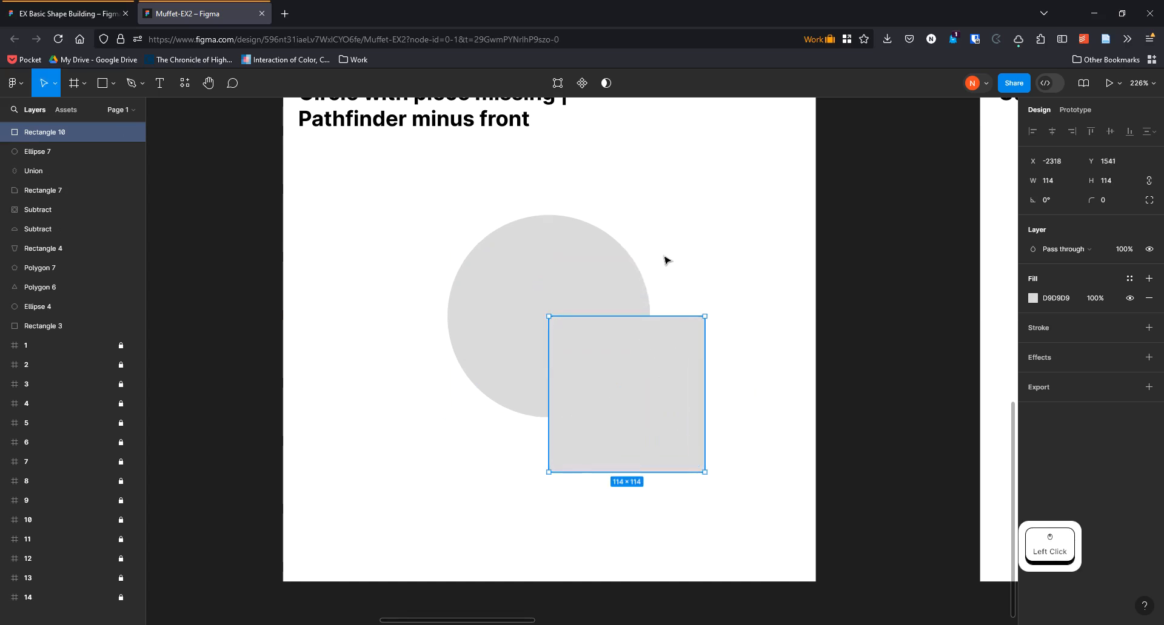
# Select the circle and the square in frame 10, subtract the square from the circle, and clear the selection
pyautogui.moveTo(656, 222); pyautogui.dragTo(615, 345)
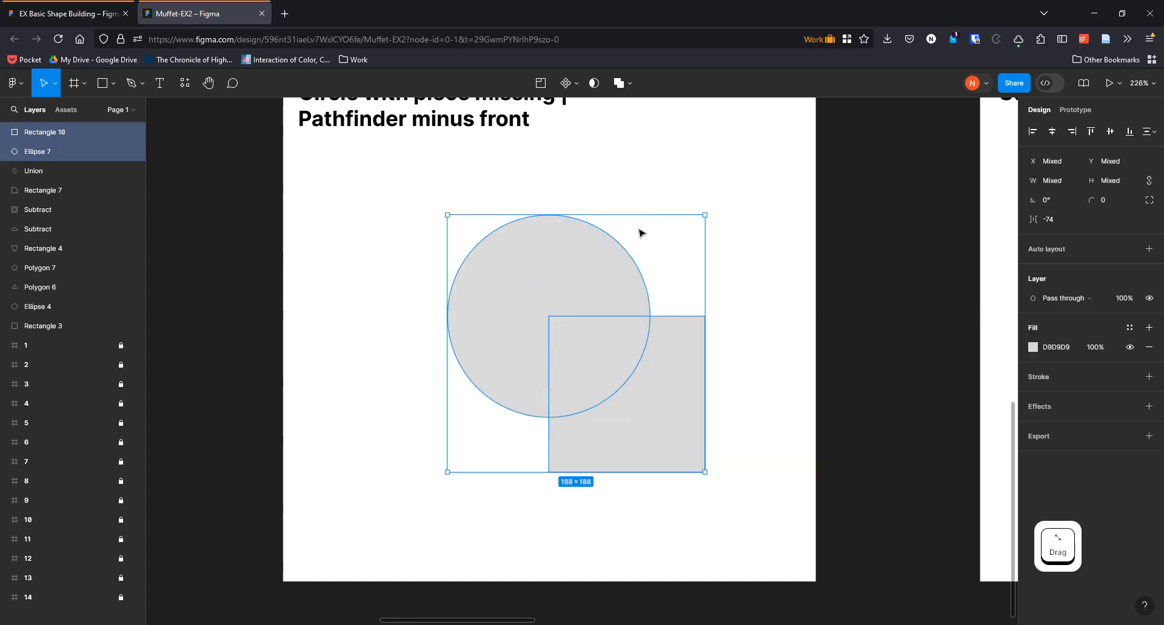
pyautogui.click(634, 83)
pyautogui.click(641, 128)
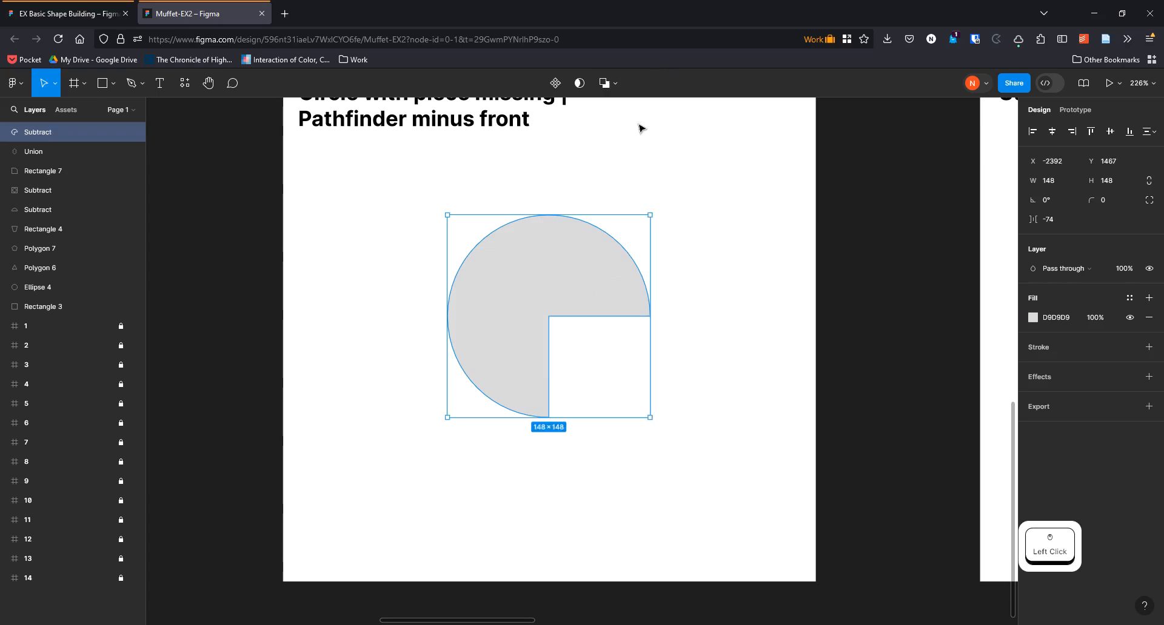
pyautogui.click(713, 206)
# Draw a five-pointed star of about 172 × 172 centred on the dashed star in frame 11
pyautogui.scroll(-3, 606, 297)
pyautogui.moveTo(715, 285); pyautogui.dragTo(286, 320)
pyautogui.scroll(5, 562, 248)
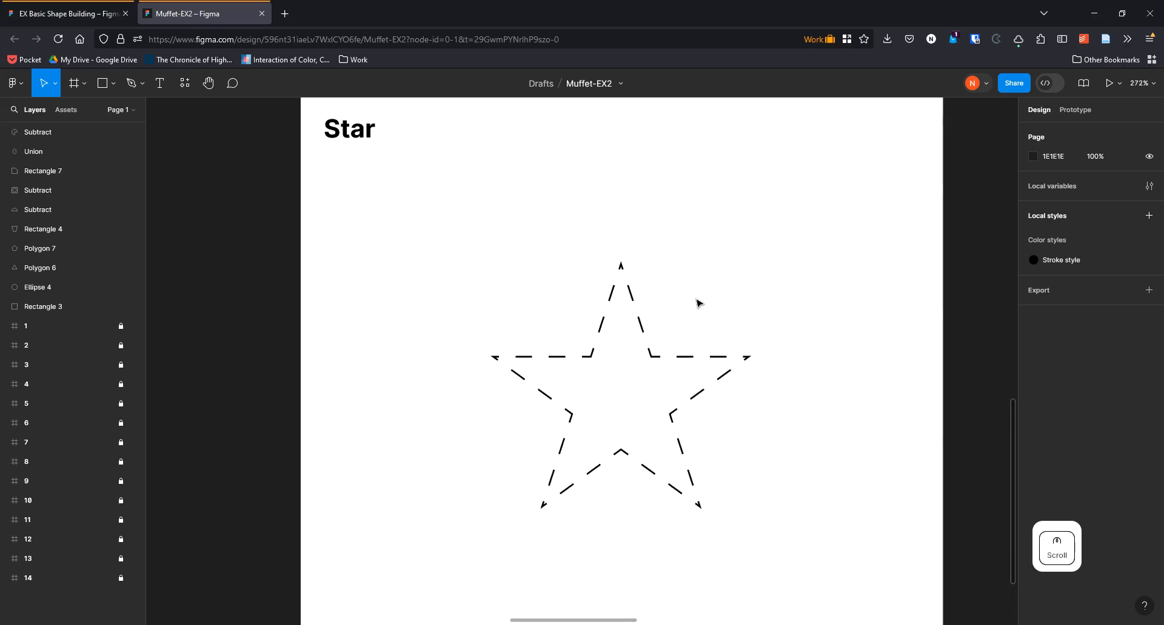
pyautogui.click(116, 83)
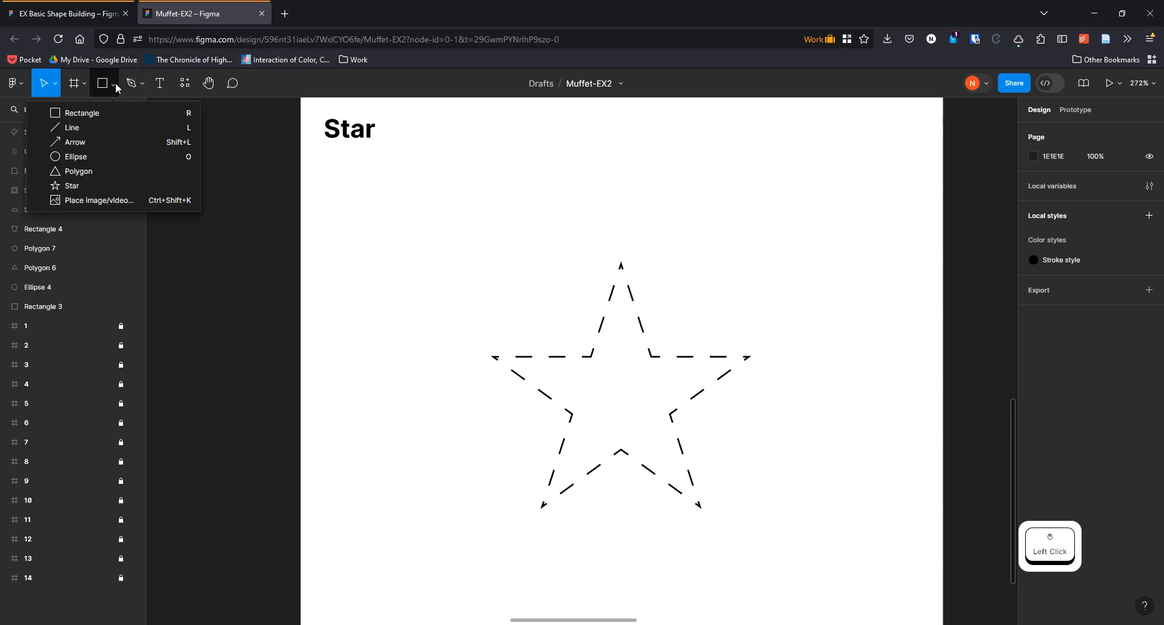
pyautogui.click(92, 190)
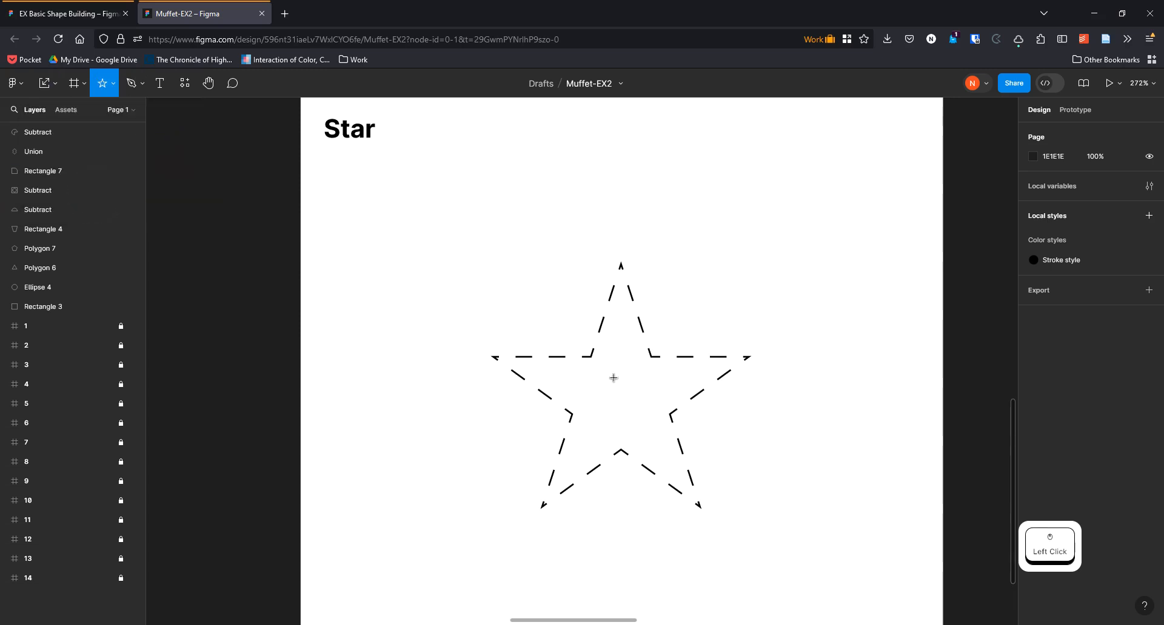
pyautogui.moveTo(624, 397); pyautogui.dragTo(743, 540)
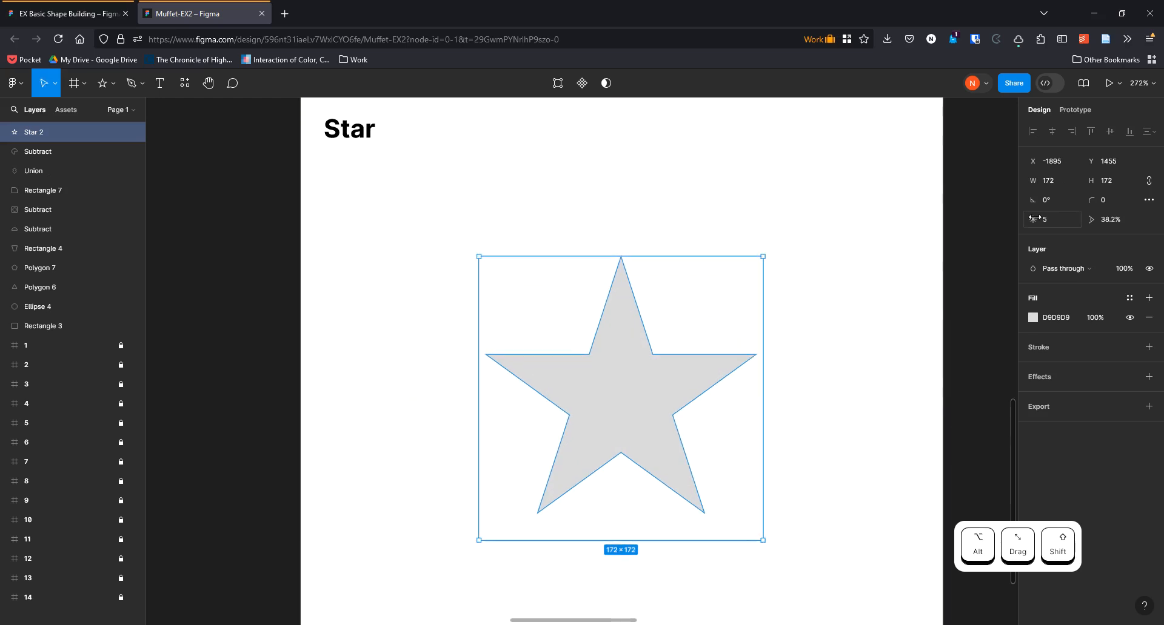
# Try a different number of points on the star and undo the change
pyautogui.moveTo(1034, 218); pyautogui.dragTo(1111, 257)
pyautogui.hotkey('ctrl', 'z')
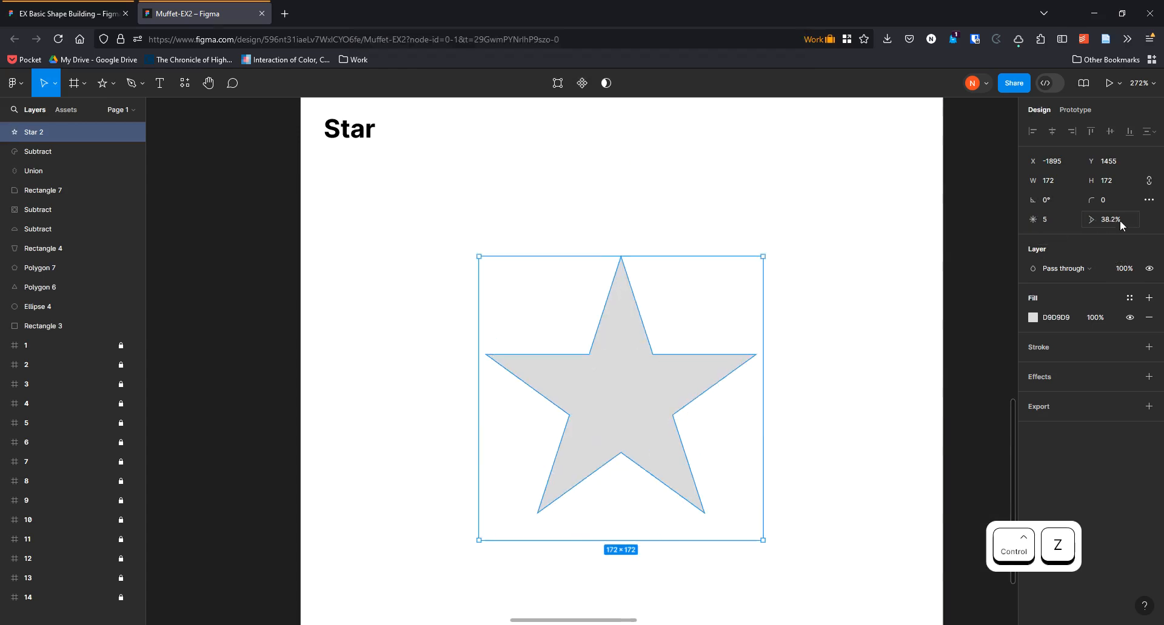
# Set the star's ratio to about 51.4%, then deselect and reselect the star
pyautogui.moveTo(1090, 219); pyautogui.dragTo(6, 245)
pyautogui.click(840, 317)
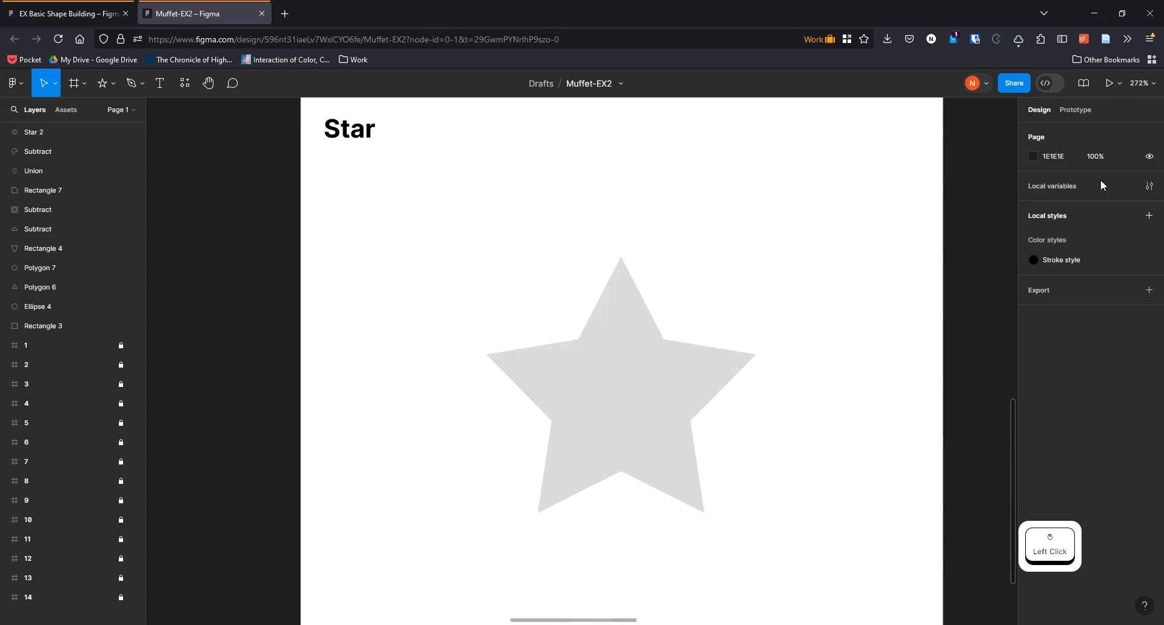
pyautogui.click(648, 385)
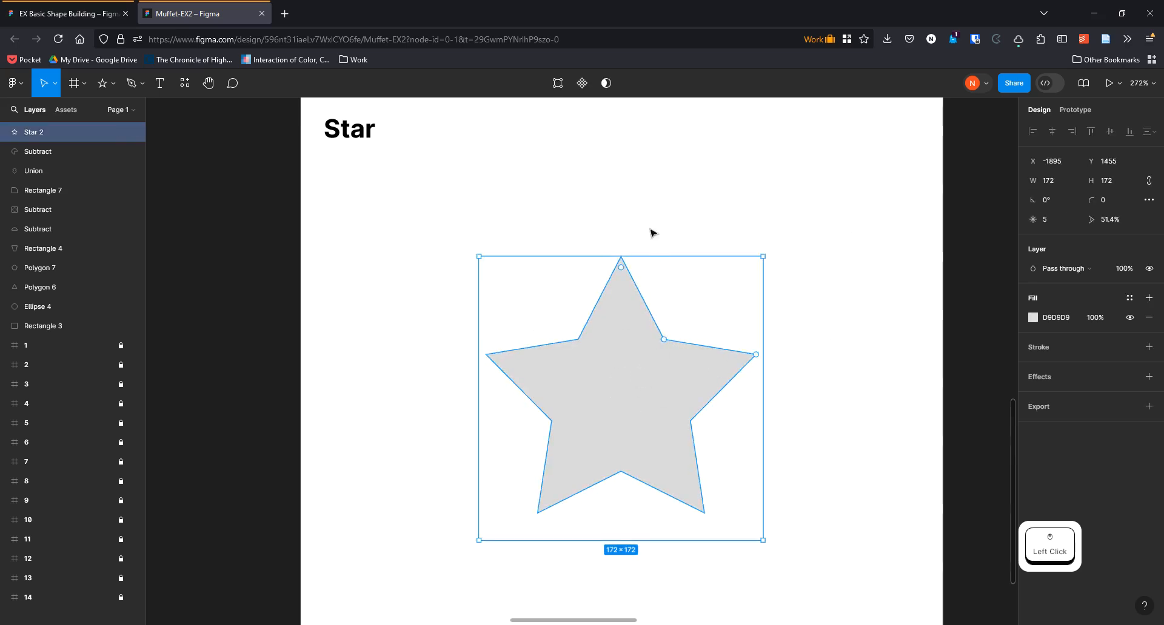
# Draw a circle of about 146 × 146 over the right dashed circle in frame 12 and duplicate it onto the left dashed circle
pyautogui.scroll(-3, 862, 294)
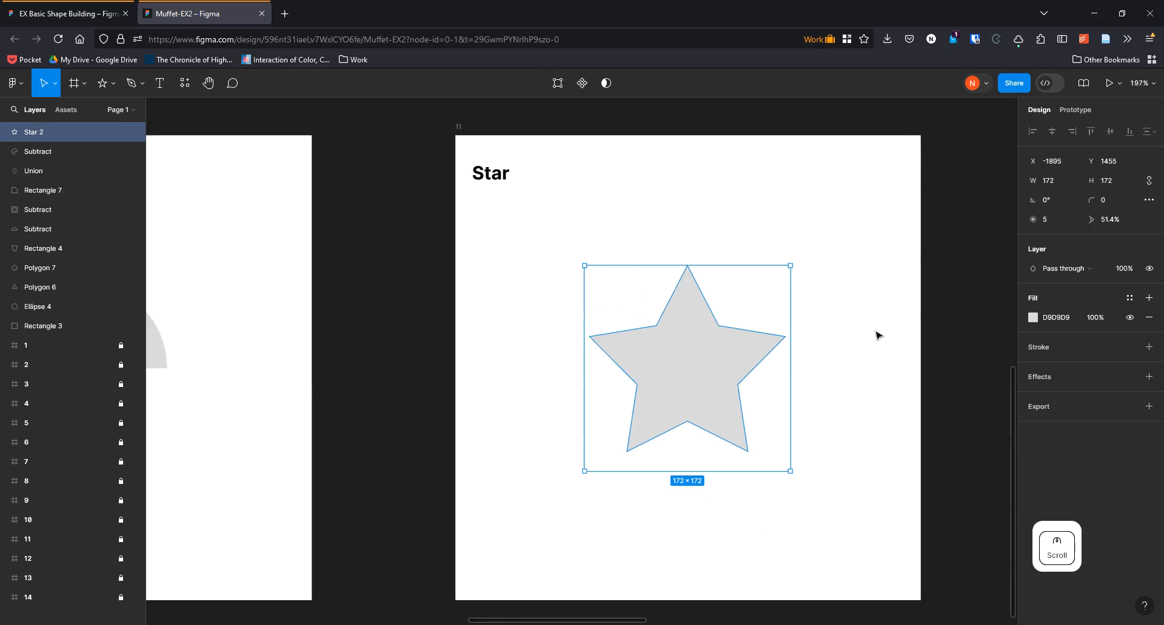
pyautogui.moveTo(879, 333); pyautogui.dragTo(310, 312)
pyautogui.press('Delete')
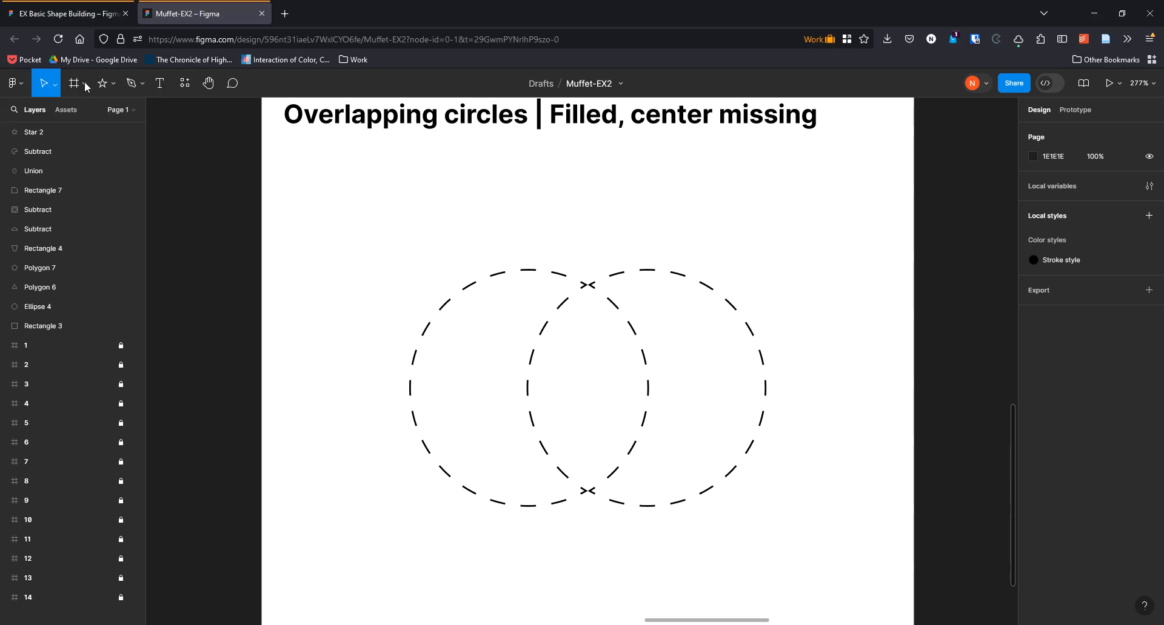
pyautogui.press('o')
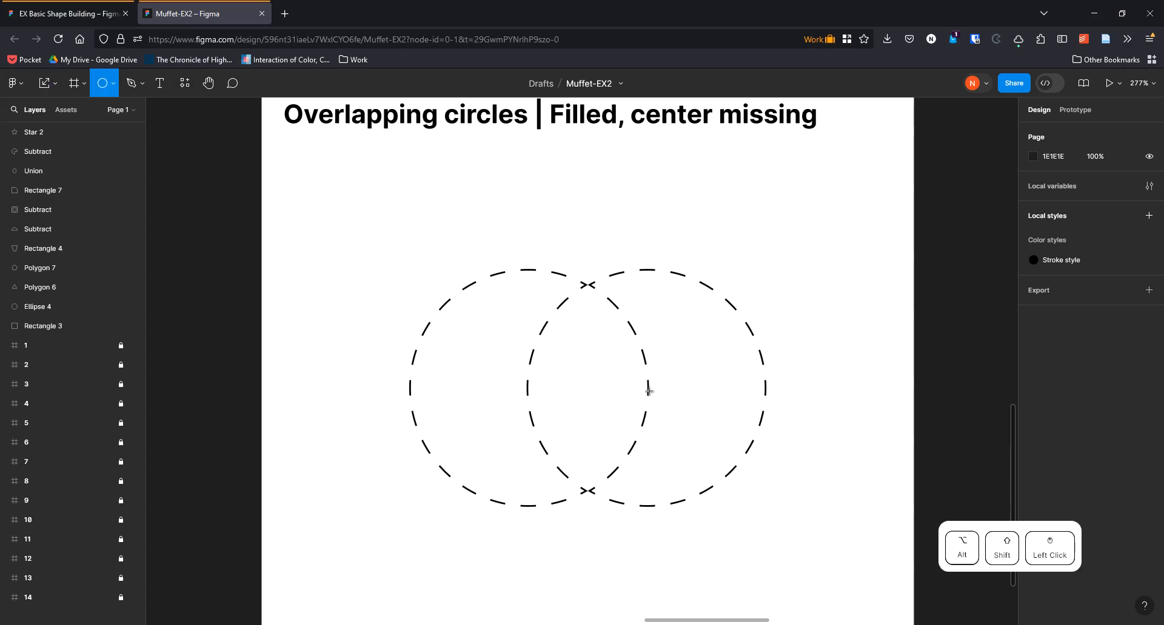
pyautogui.moveTo(648, 388); pyautogui.dragTo(777, 482)
pyautogui.press('v')
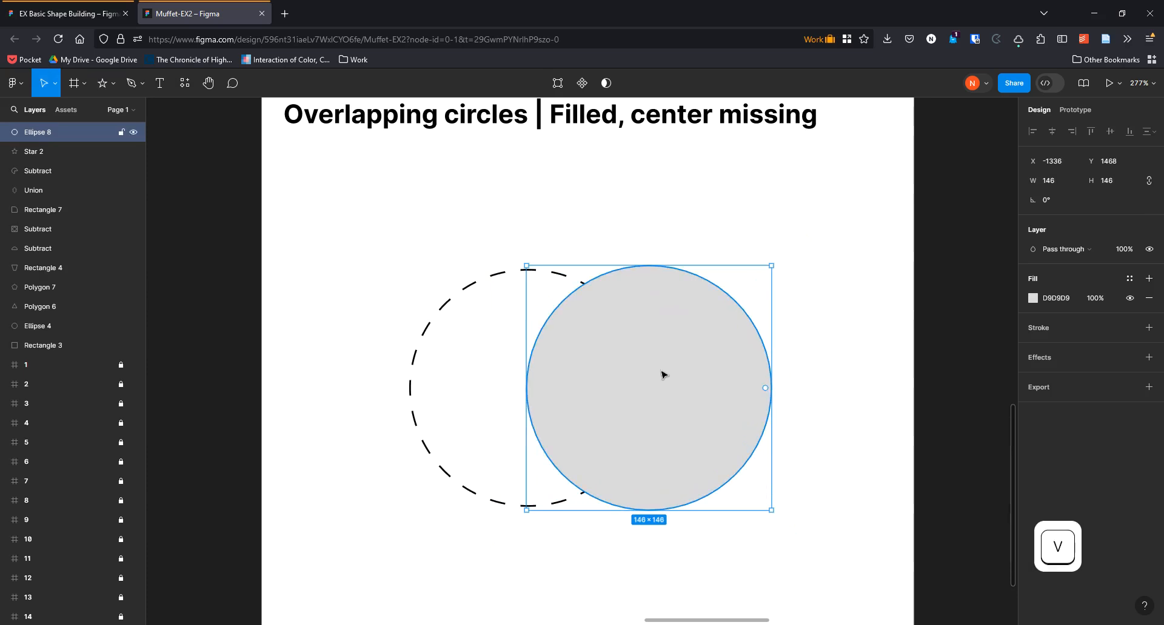
pyautogui.click(661, 370)
pyautogui.moveTo(669, 358); pyautogui.dragTo(545, 366)
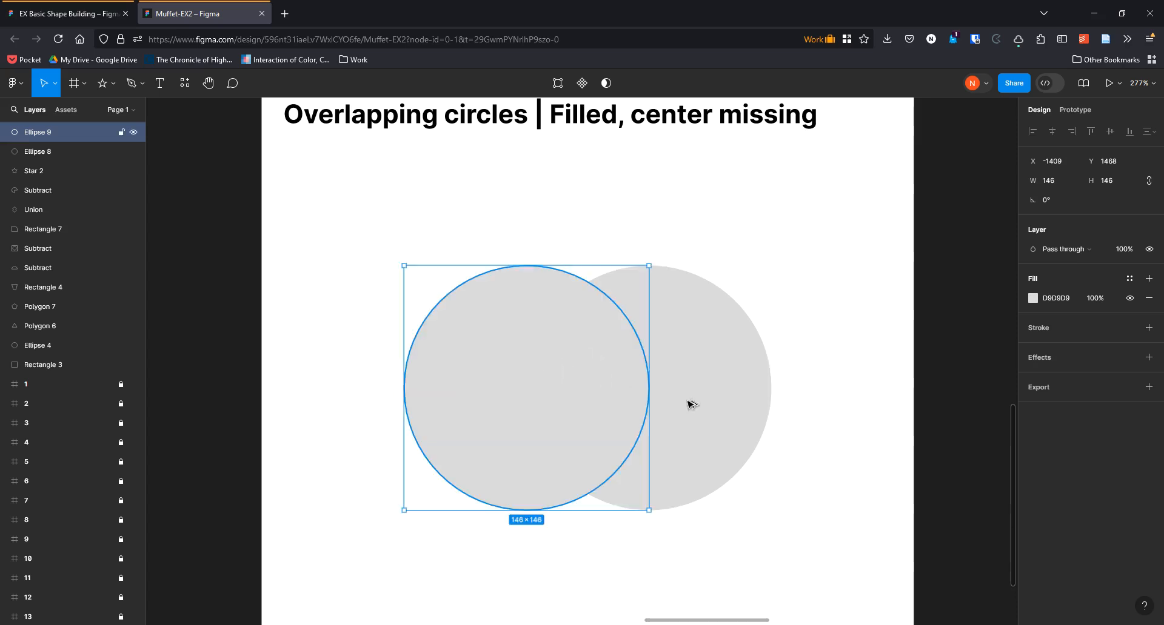
# Select both overlapping circles in frame 12 and combine them with Exclude to cut out their shared centre
pyautogui.keyDown('shift'); pyautogui.click(720, 388); pyautogui.keyUp('shift')
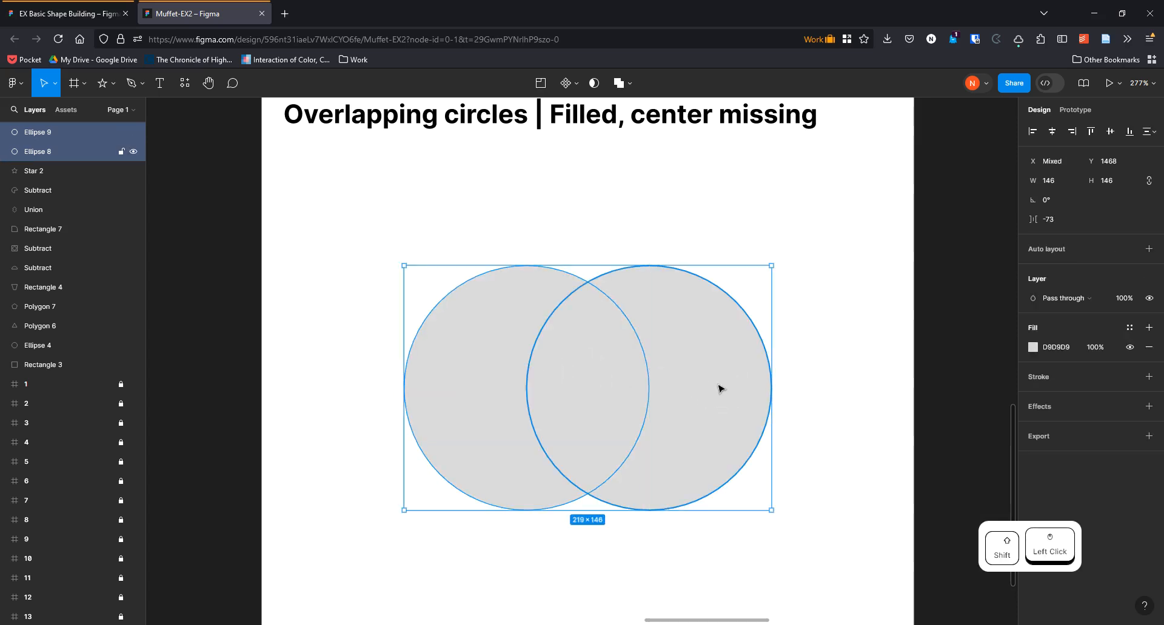
pyautogui.click(629, 85)
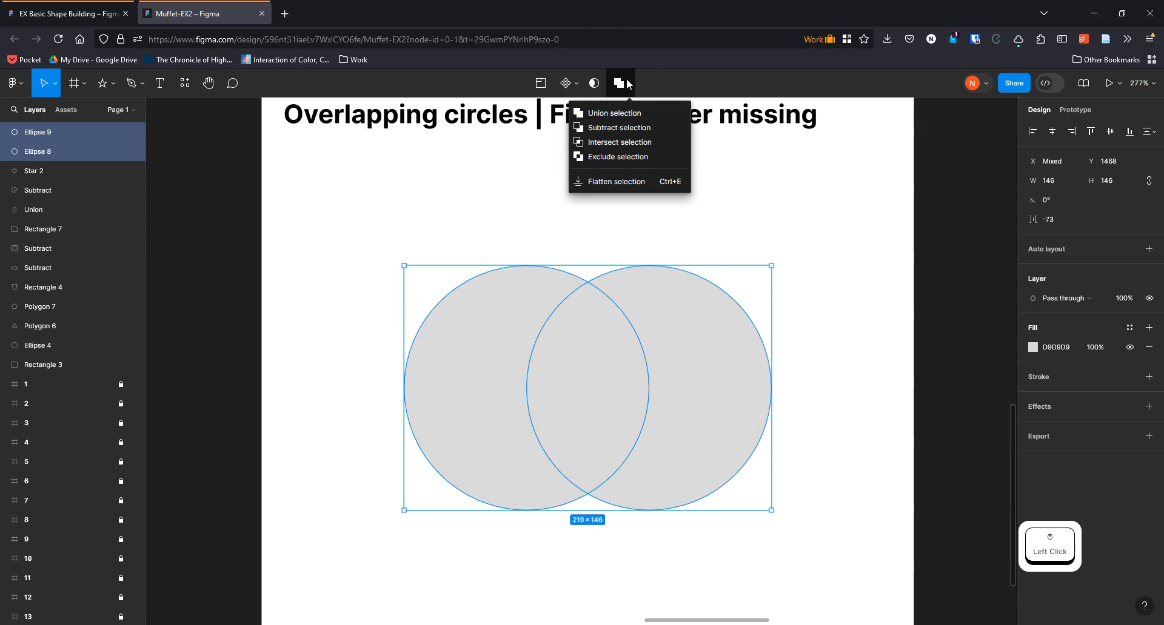
pyautogui.click(583, 163)
pyautogui.click(548, 233)
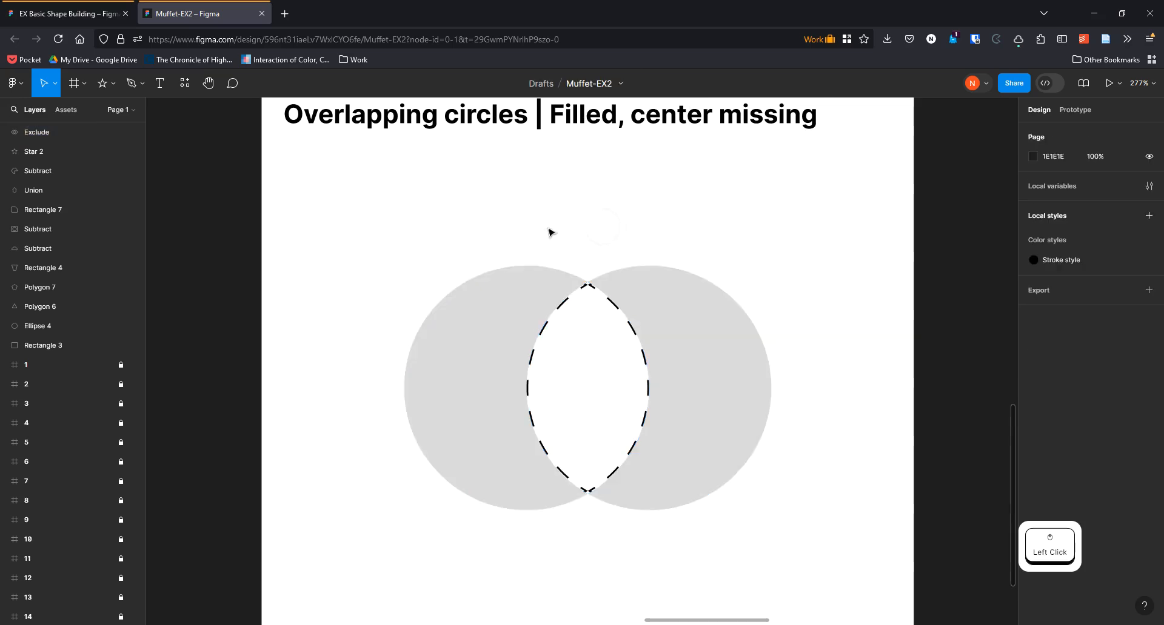
# Draw a circle of about 144 × 144 over the dashed petal in frame 13
pyautogui.scroll(-5, 782, 253)
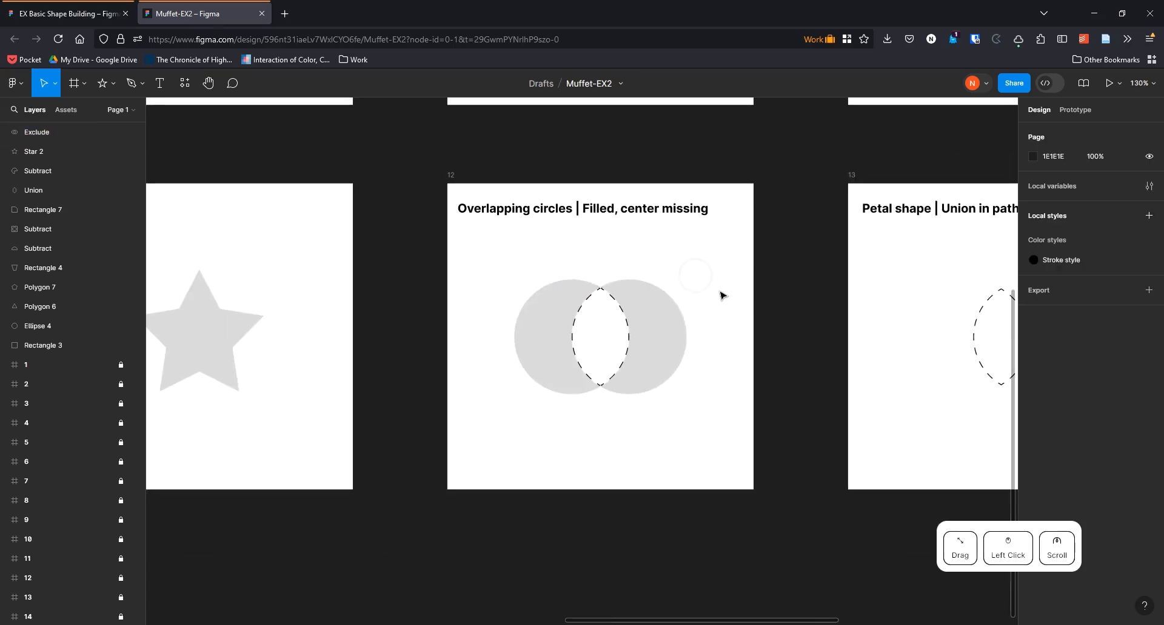
pyautogui.moveTo(702, 296); pyautogui.dragTo(382, 288)
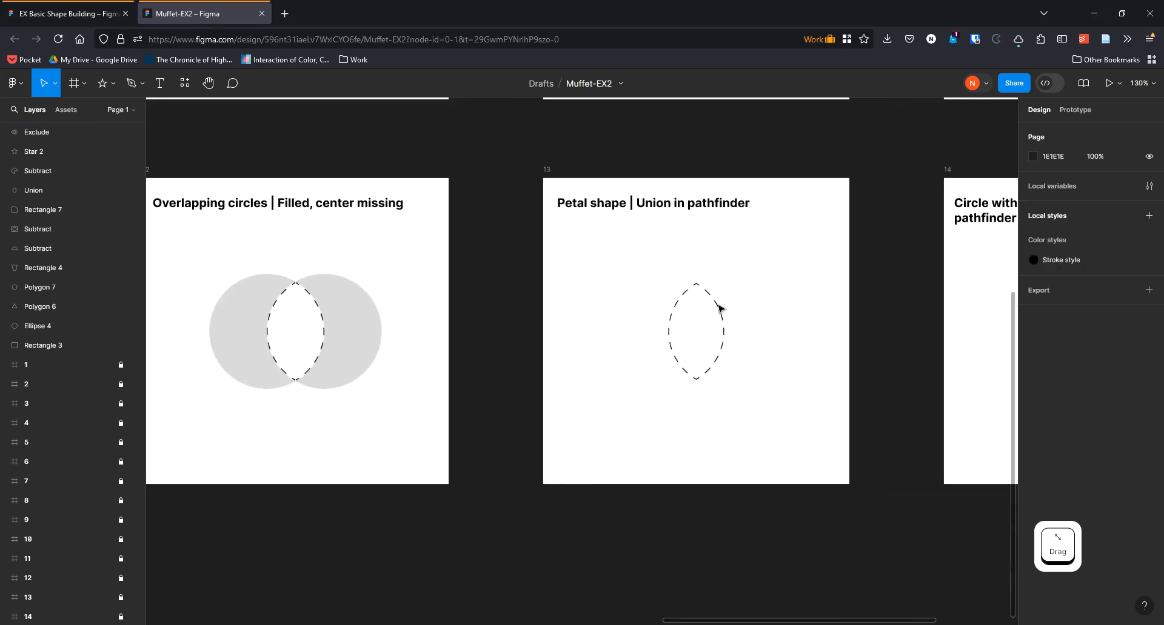
pyautogui.scroll(5, 750, 327)
pyautogui.press('o')
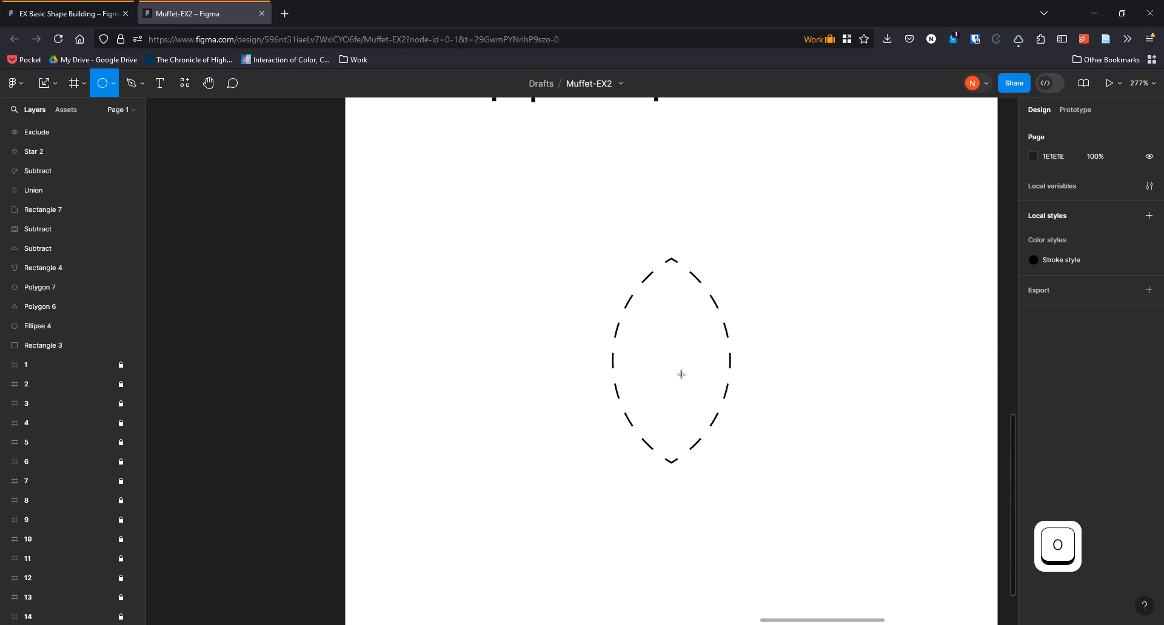
pyautogui.moveTo(679, 367); pyautogui.dragTo(799, 485)
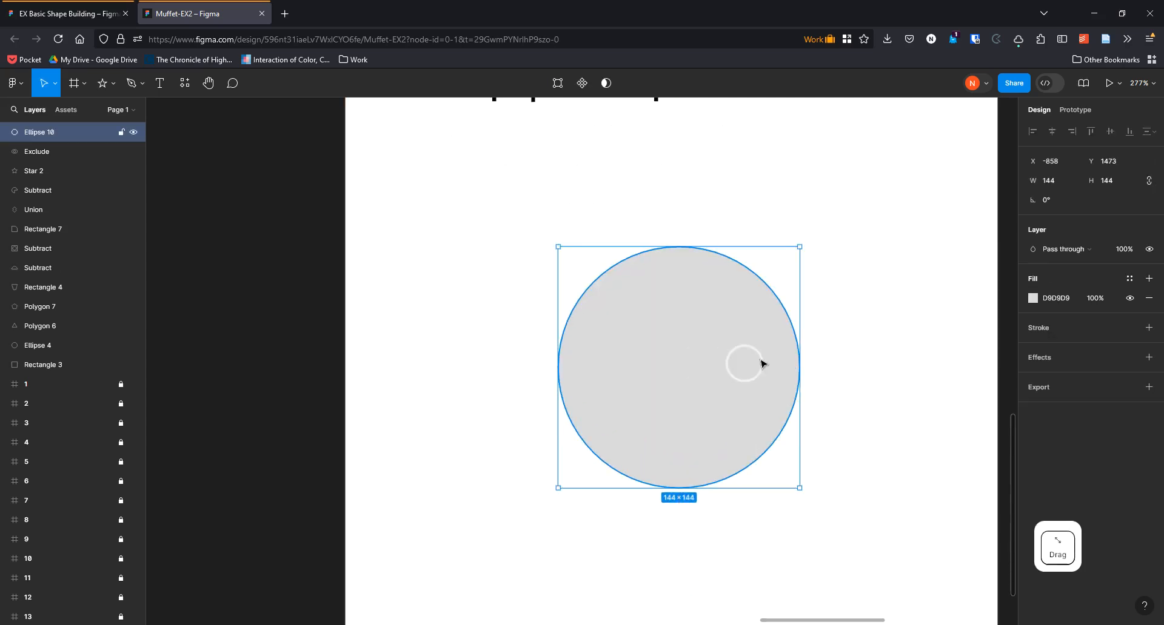
# Shift the circle right to meet the petal's left edge and duplicate it leftward so the overlap covers the dashed petal
pyautogui.moveTo(755, 361)
pyautogui.mouseDown()
pyautogui.moveTo(794, 364)
pyautogui.moveTo(754, 376)
pyautogui.moveTo(752, 343)
pyautogui.mouseUp()
pyautogui.moveTo(657, 346)
pyautogui.mouseDown()
pyautogui.moveTo(596, 353)
pyautogui.moveTo(649, 346)
pyautogui.mouseUp()
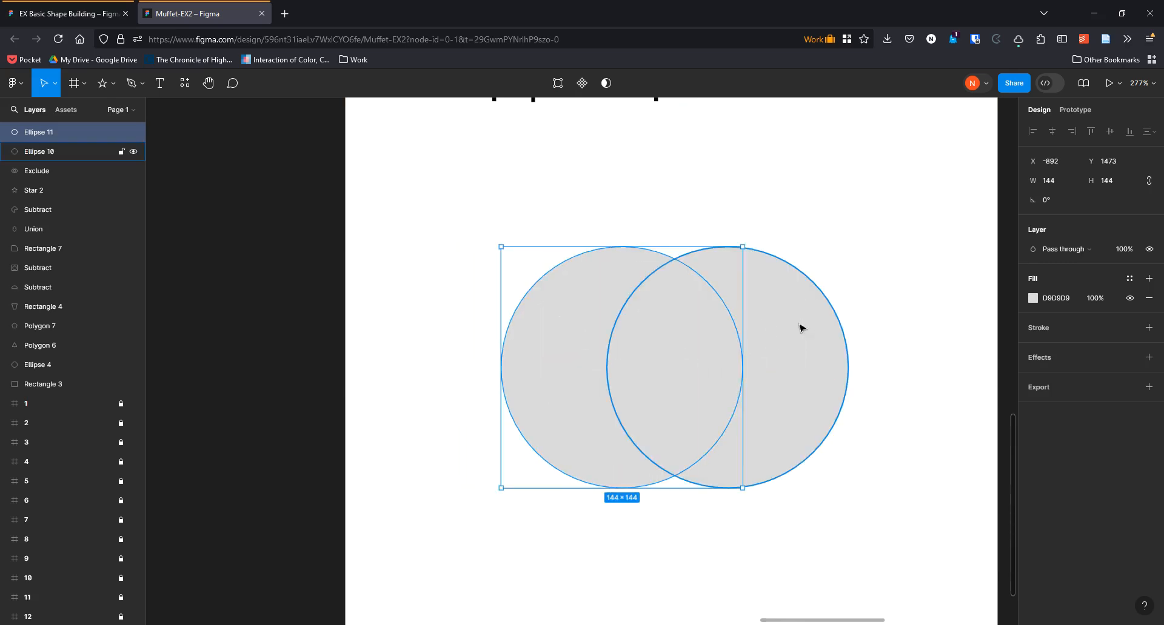
# Select both circles in frame 13 and reduce them to the petal-shaped overlap with Intersect
pyautogui.keyDown('shift'); pyautogui.click(795, 329); pyautogui.keyUp('shift')
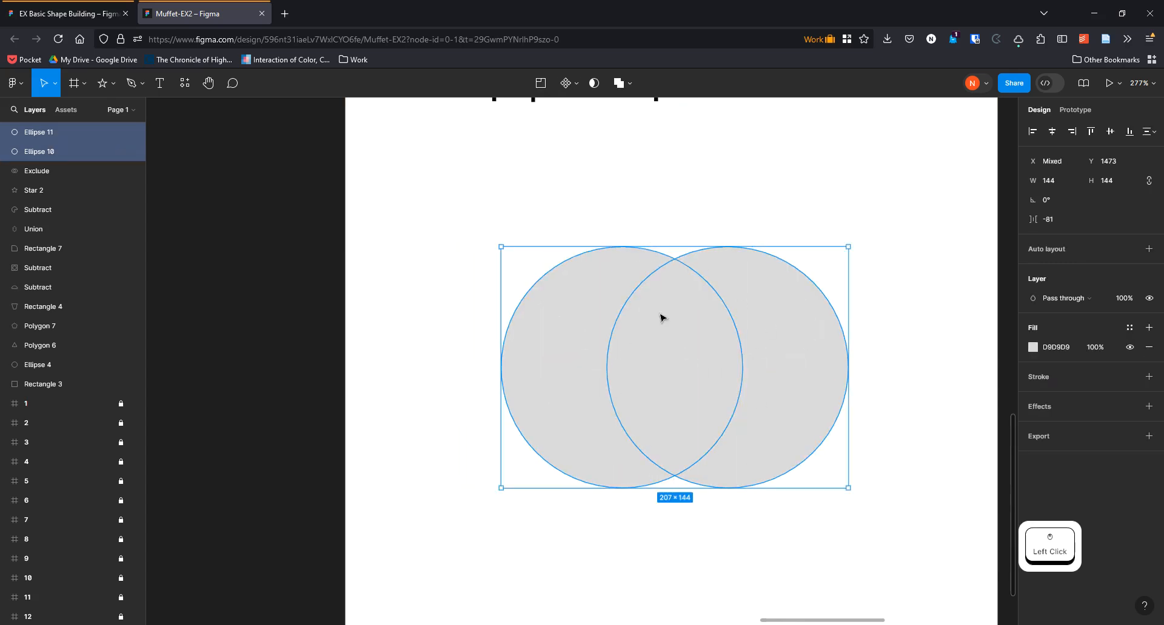
pyautogui.click(630, 84)
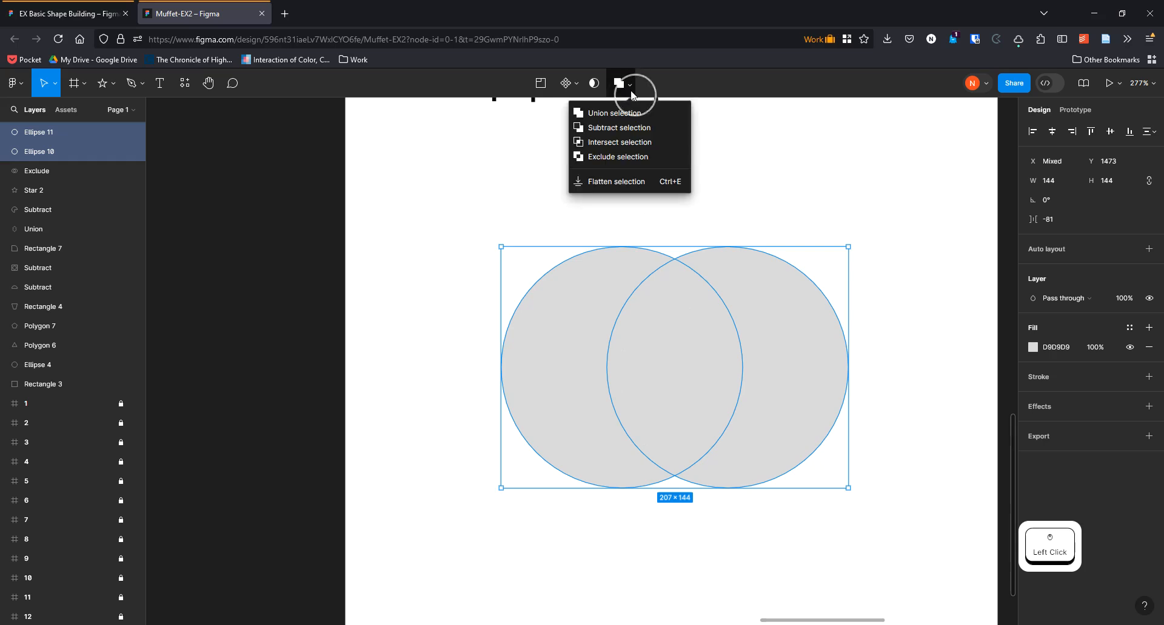
pyautogui.click(610, 142)
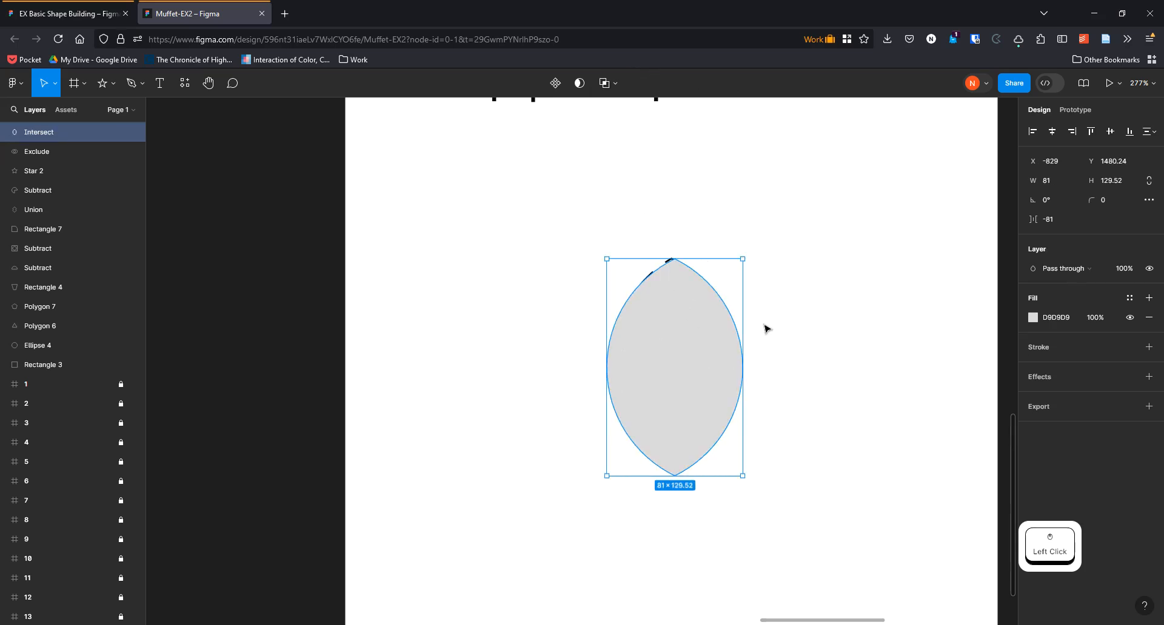
# Draw a triangle of about 36 × 36 in the empty space to the right of the dashed circle in frame 14
pyautogui.scroll(-3, 688, 307)
pyautogui.moveTo(795, 306); pyautogui.dragTo(471, 311)
pyautogui.scroll(-4, 642, 325)
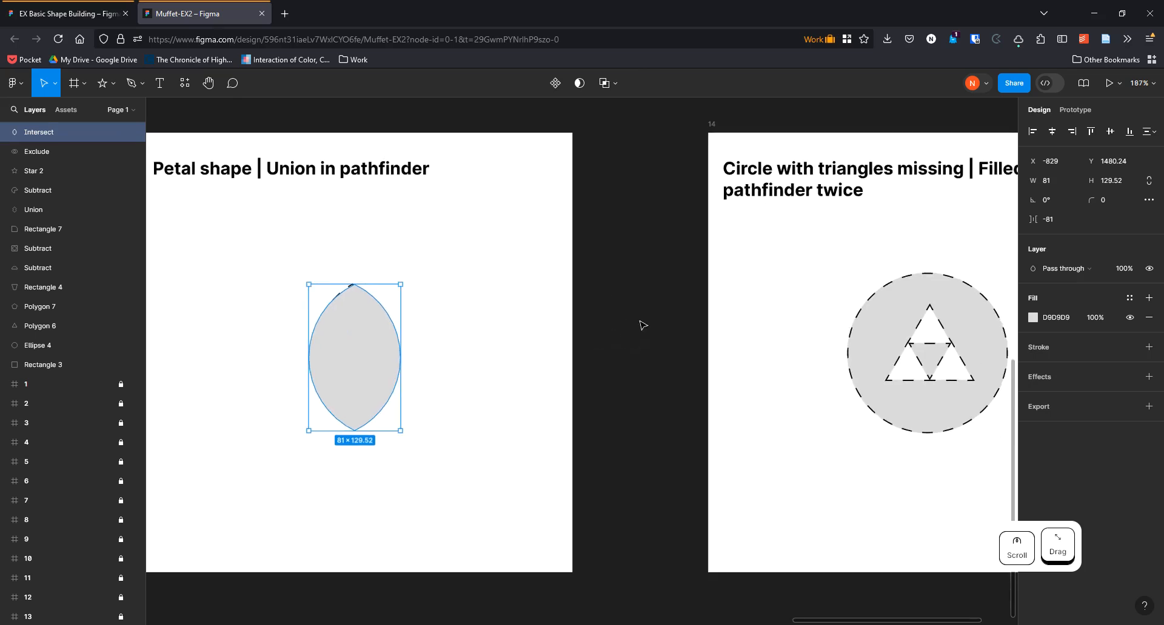
pyautogui.moveTo(736, 326); pyautogui.dragTo(494, 341)
pyautogui.scroll(10, 647, 338)
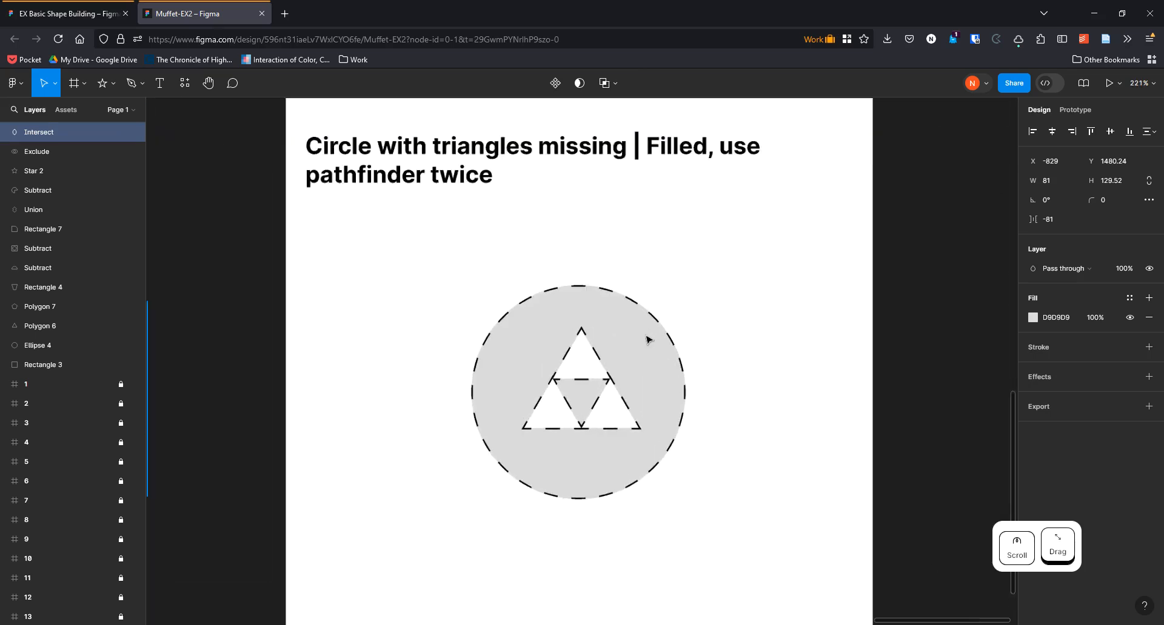
pyautogui.moveTo(813, 253); pyautogui.dragTo(810, 203)
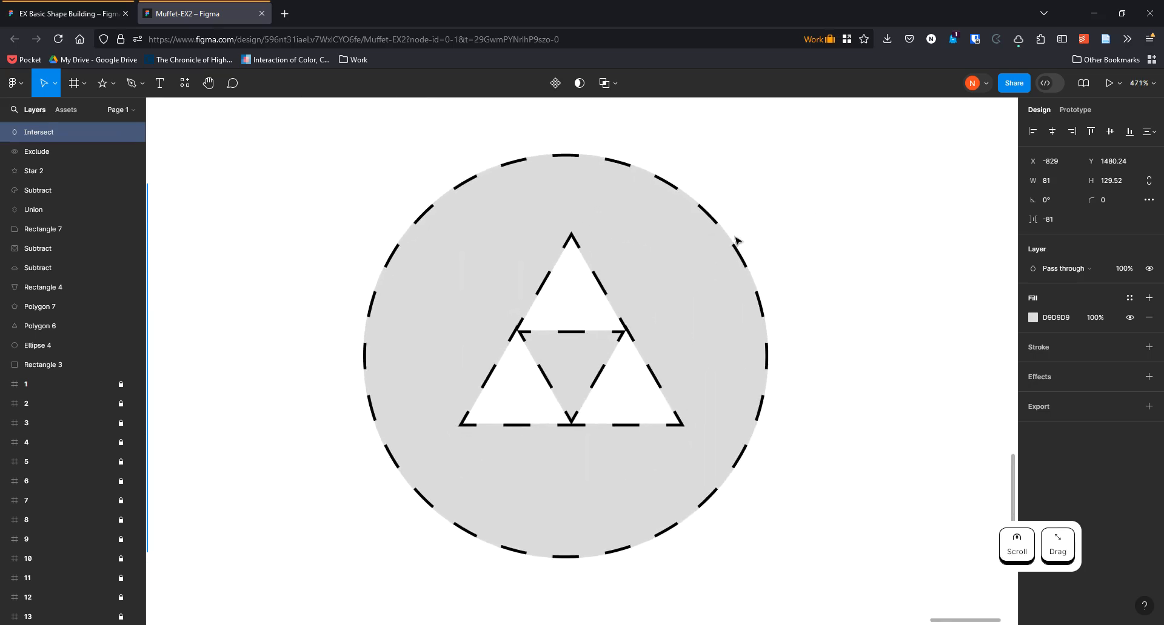
pyautogui.click(113, 82)
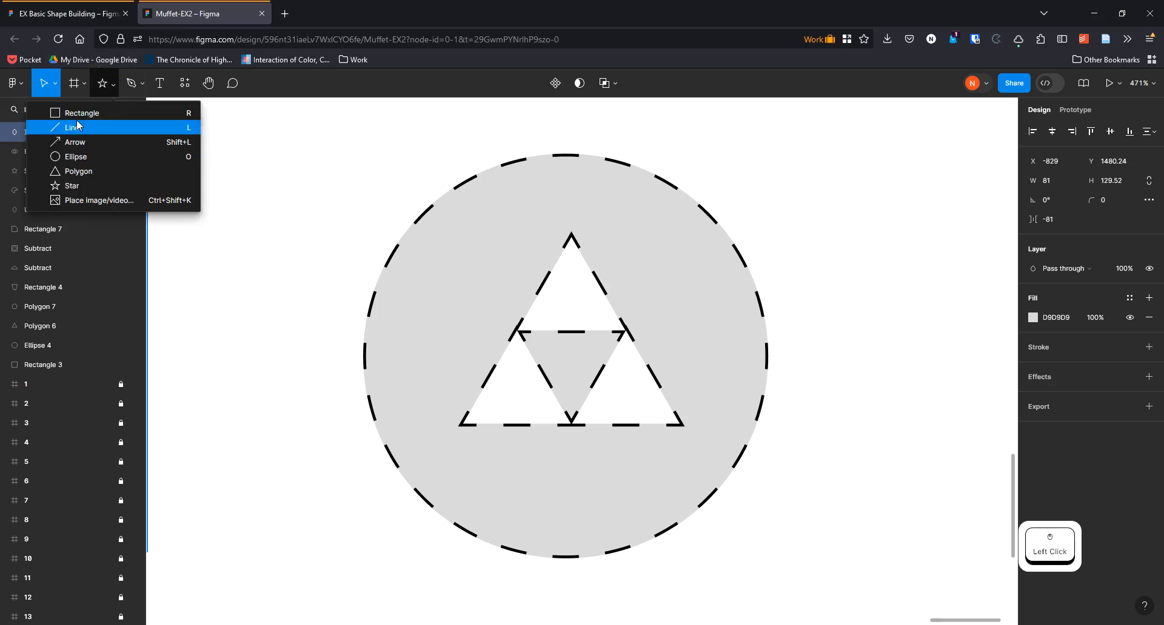
pyautogui.click(94, 176)
pyautogui.moveTo(827, 237); pyautogui.dragTo(932, 337)
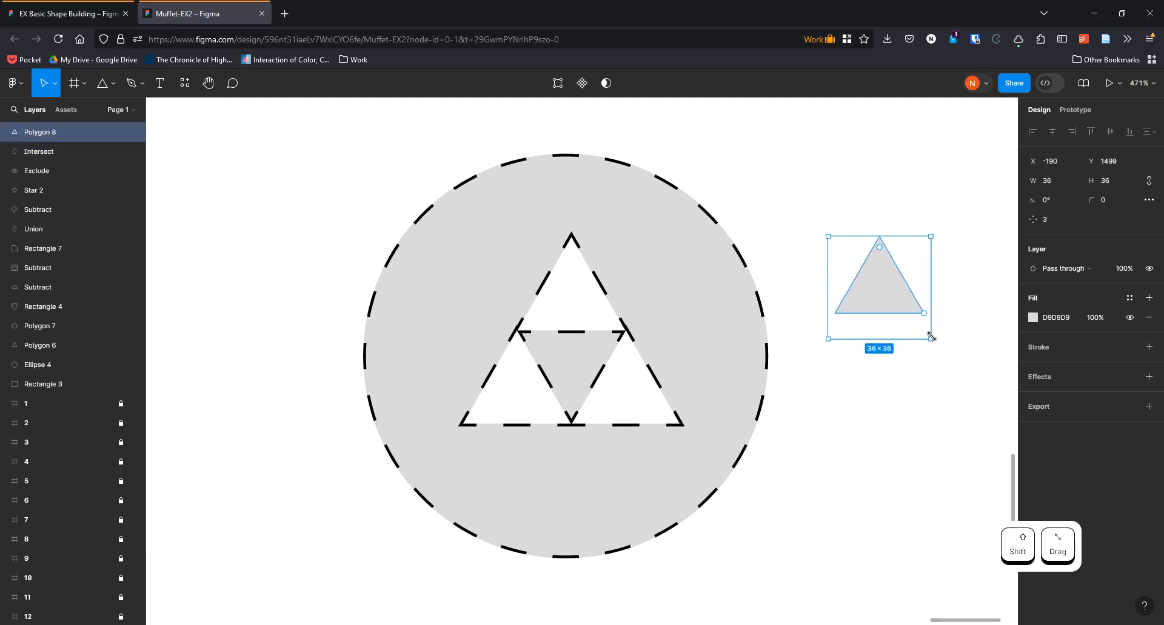
pyautogui.press('Escape')
# Duplicate the triangle twice beneath itself so the three form a touching pyramid, and select all three
pyautogui.moveTo(891, 284); pyautogui.dragTo(845, 369)
pyautogui.moveTo(918, 427); pyautogui.dragTo(848, 259)
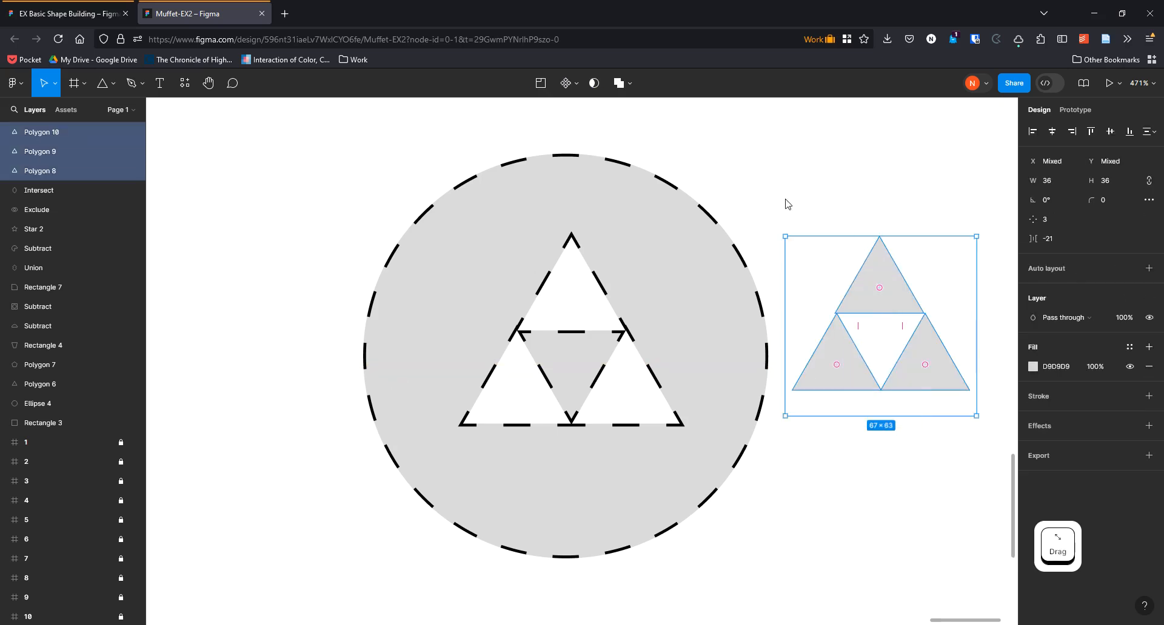
# Group the three triangles and shift the group slightly to the right
pyautogui.rightClick(877, 277)
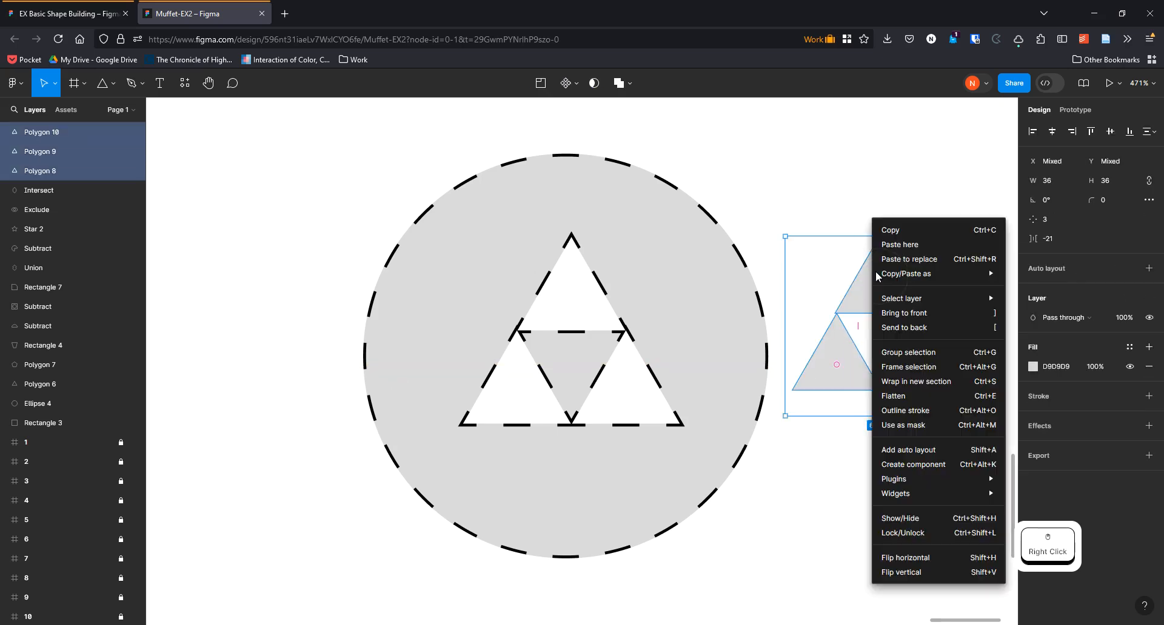
pyautogui.moveTo(882, 280)
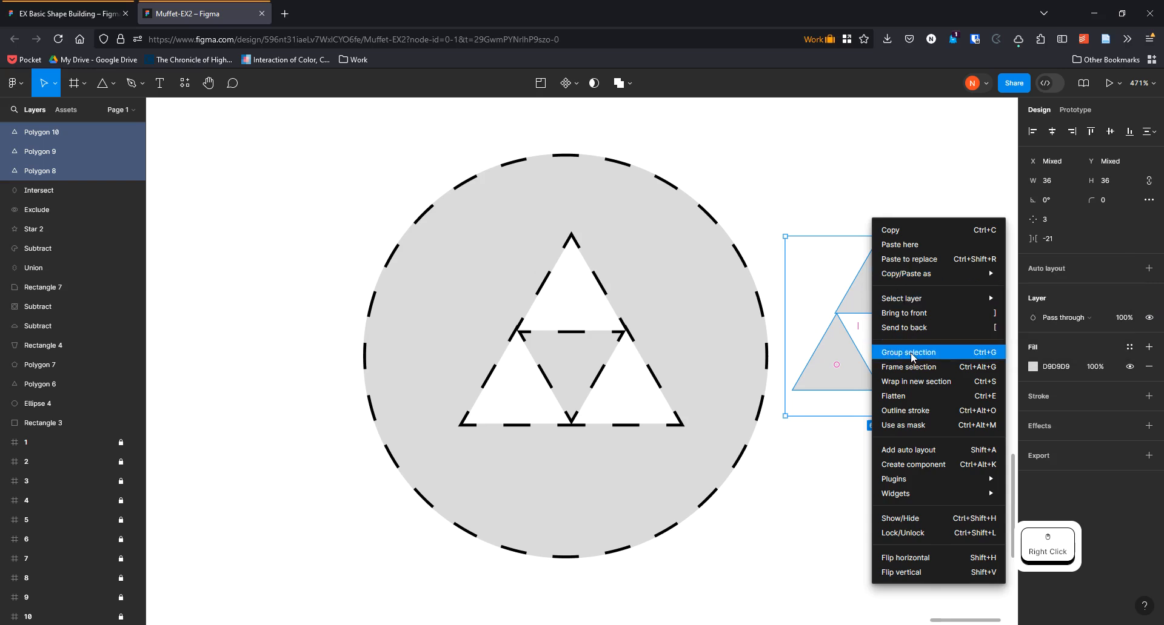
pyautogui.click(848, 200)
pyautogui.moveTo(816, 198); pyautogui.dragTo(936, 416)
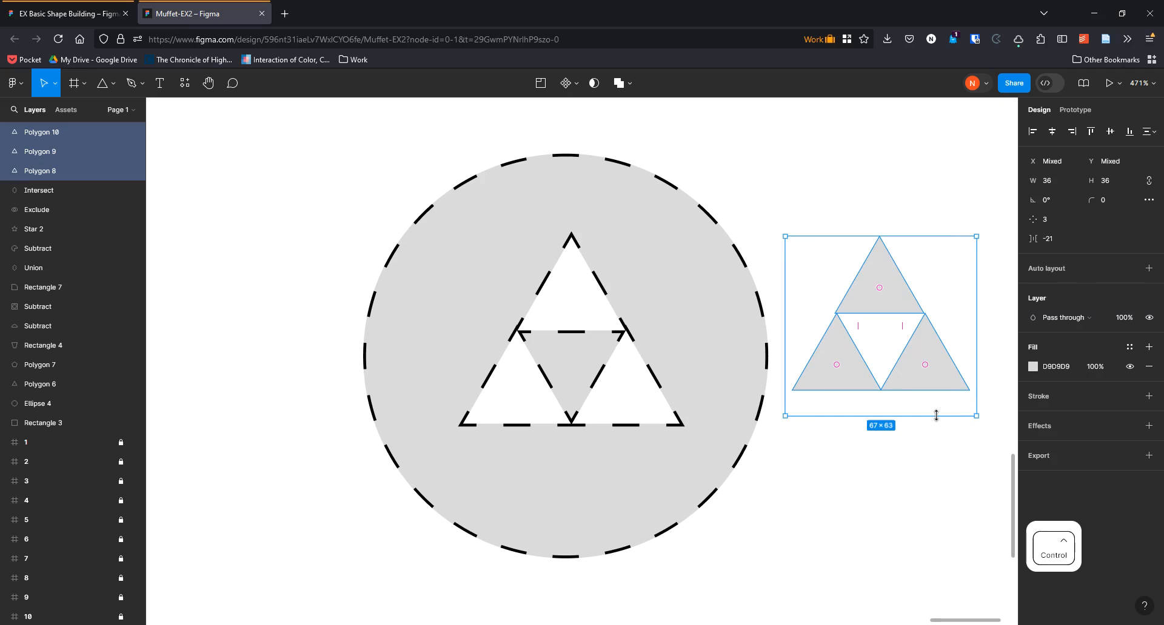
pyautogui.hotkey('ctrl', 'g')
pyautogui.click(873, 189)
pyautogui.click(822, 266)
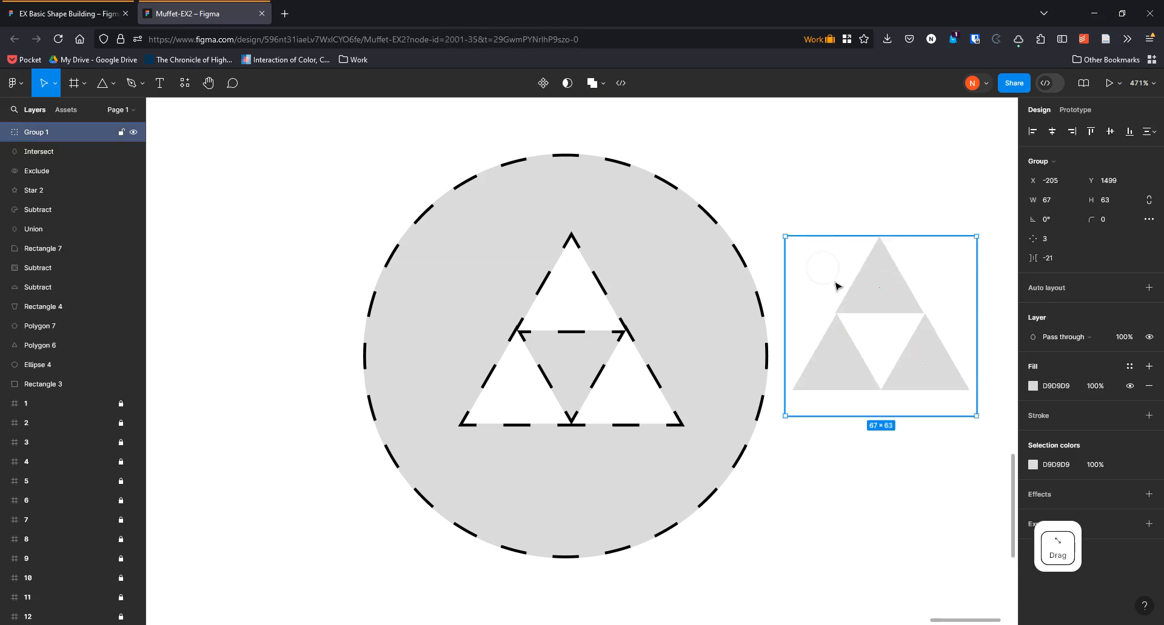
pyautogui.moveTo(835, 285); pyautogui.dragTo(893, 289)
pyautogui.click(846, 188)
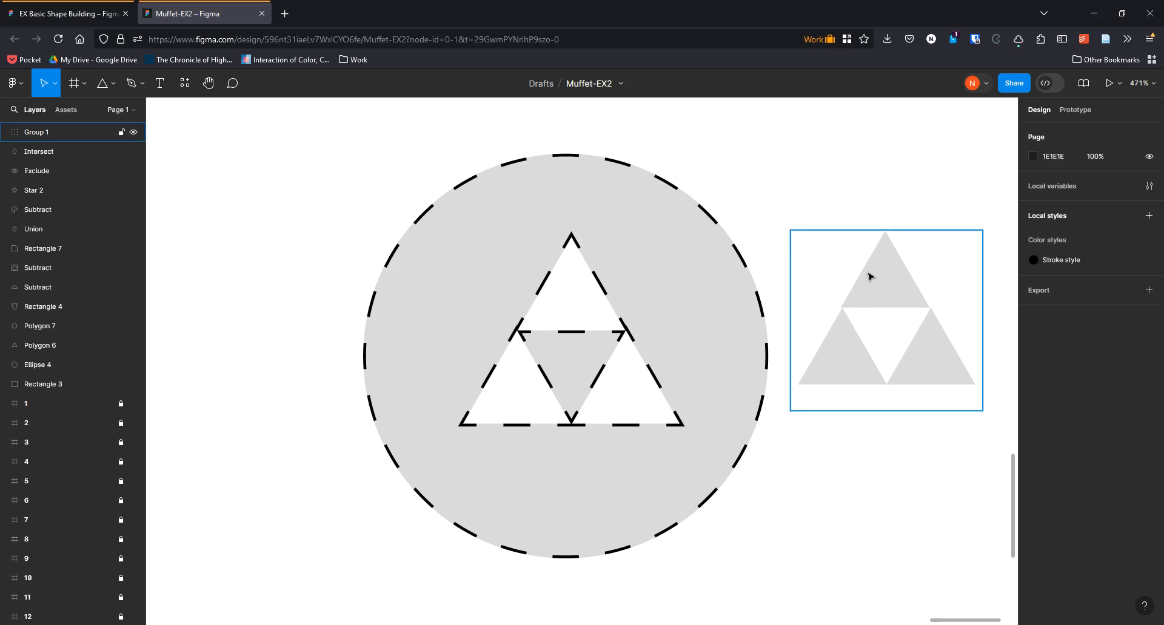
# Enter the triangle group, try moving the top triangle upward on its own, and undo the move
pyautogui.click(877, 281)
pyautogui.click(877, 280)
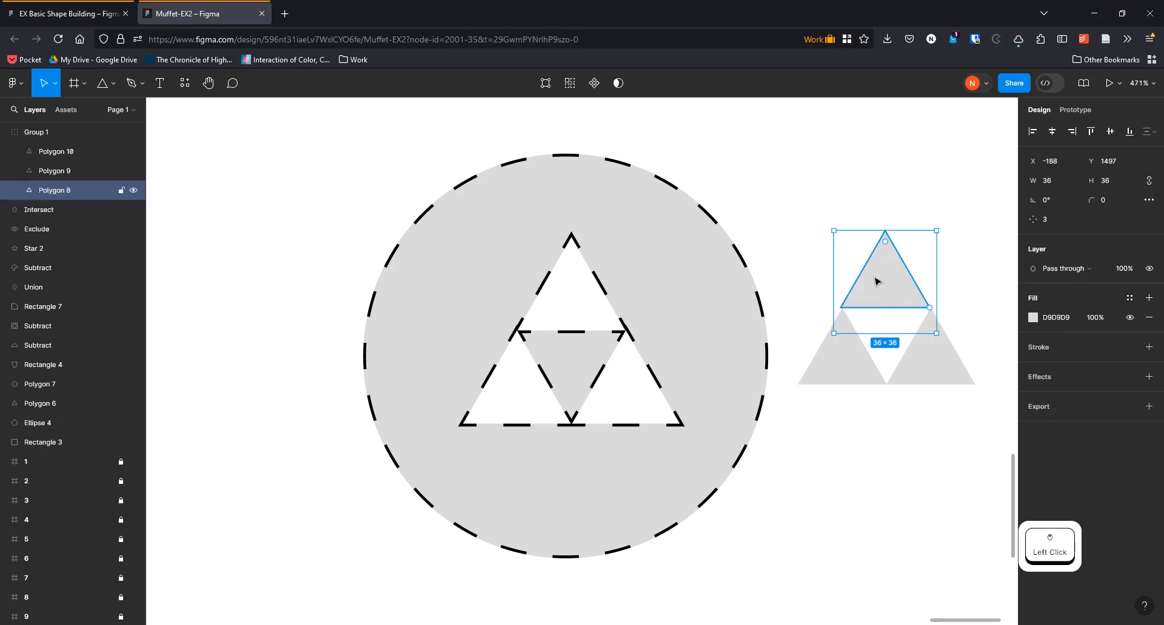
pyautogui.moveTo(885, 299); pyautogui.dragTo(873, 218)
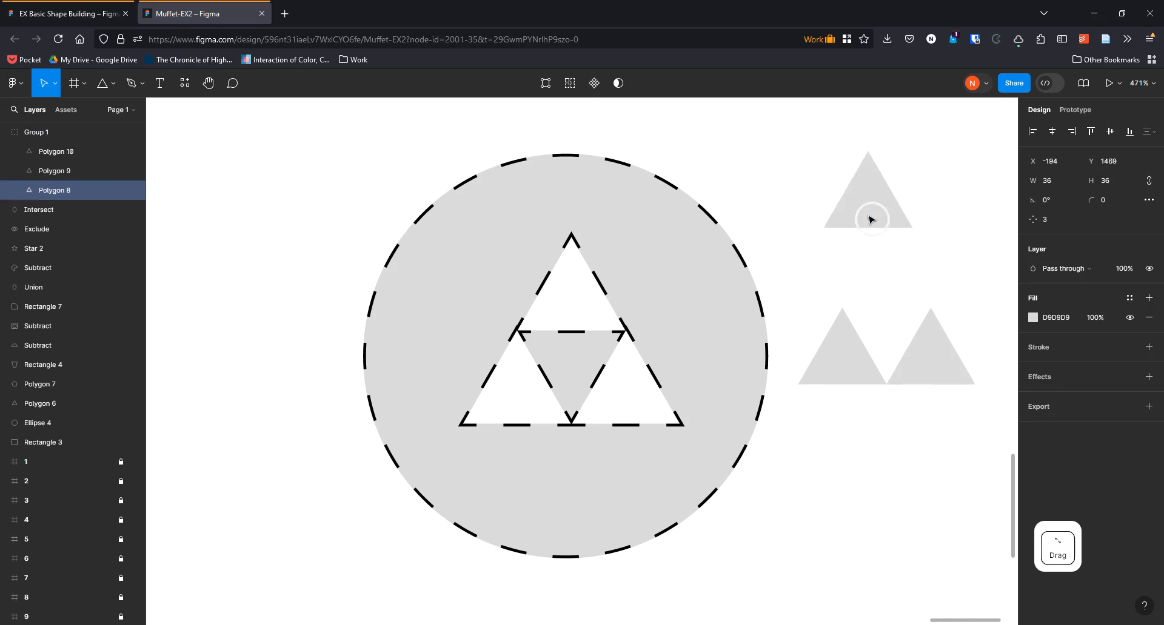
pyautogui.hotkey('ctrl', 'z')
pyautogui.click(825, 172)
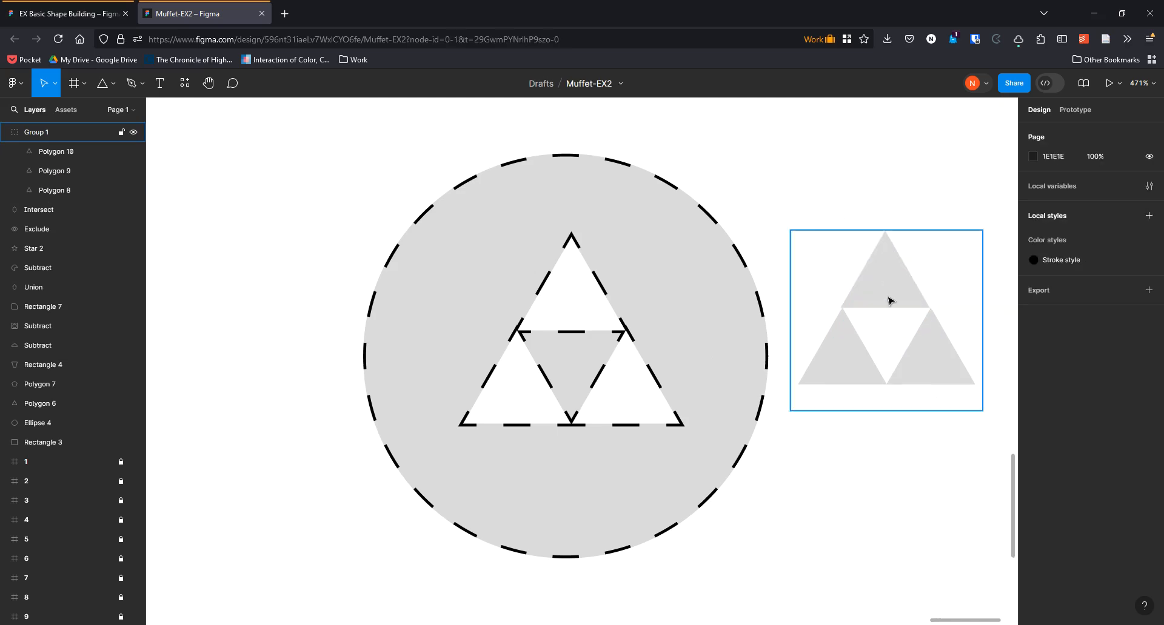
# Deep-select the top triangle directly within the group, try moving it away, and undo the change
pyautogui.press('alt')
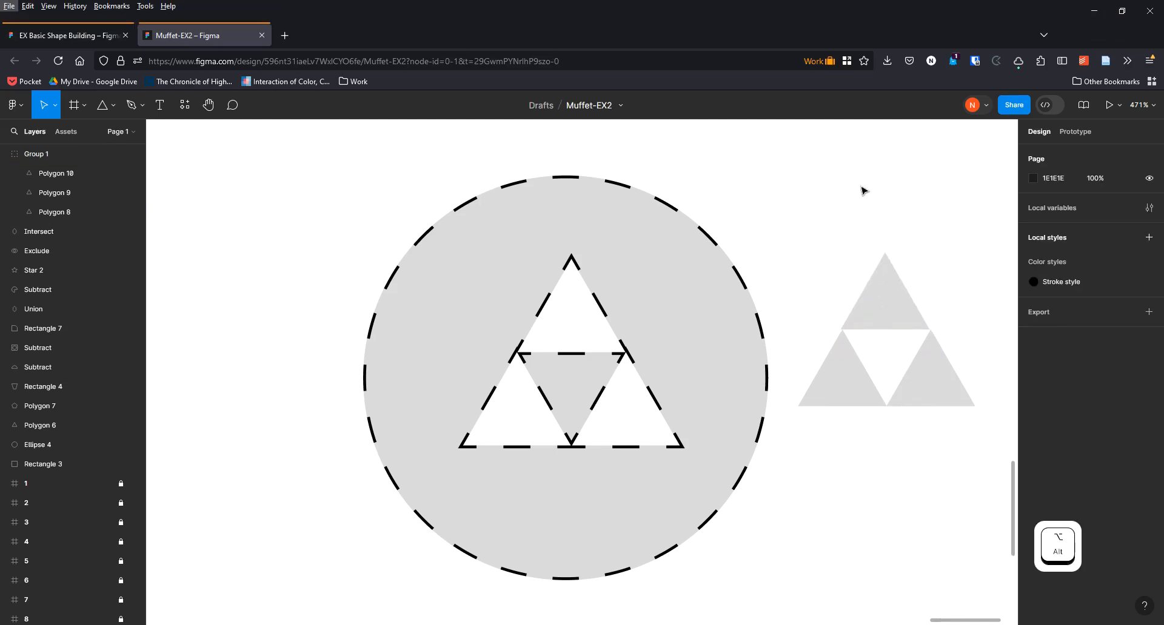
pyautogui.click(862, 190)
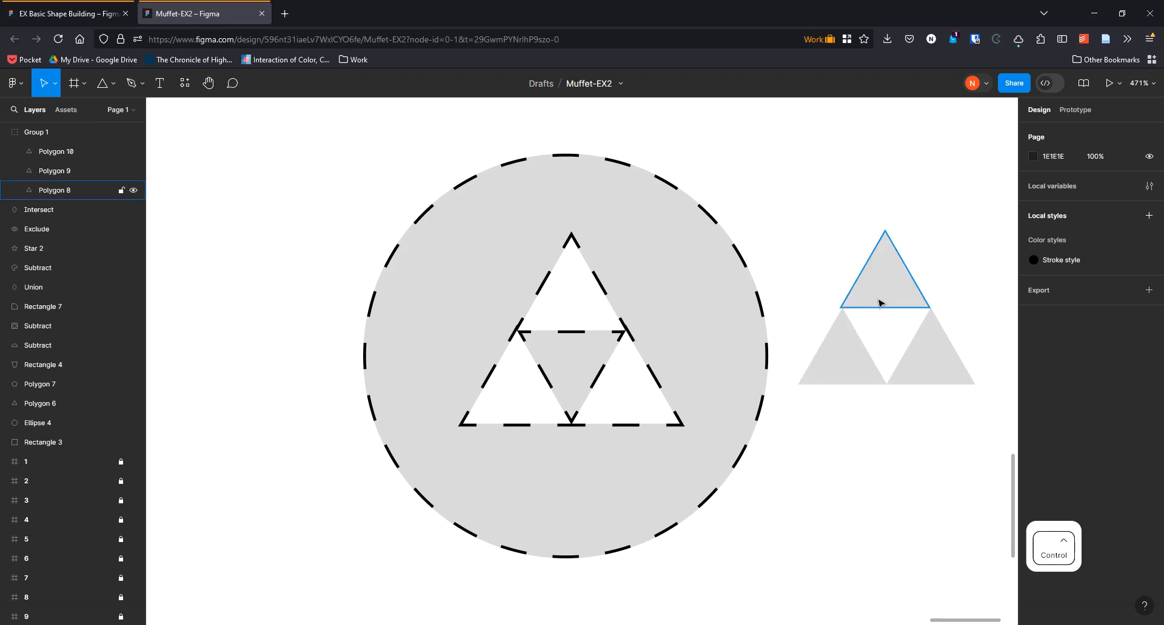
pyautogui.moveTo(883, 247); pyautogui.dragTo(880, 191)
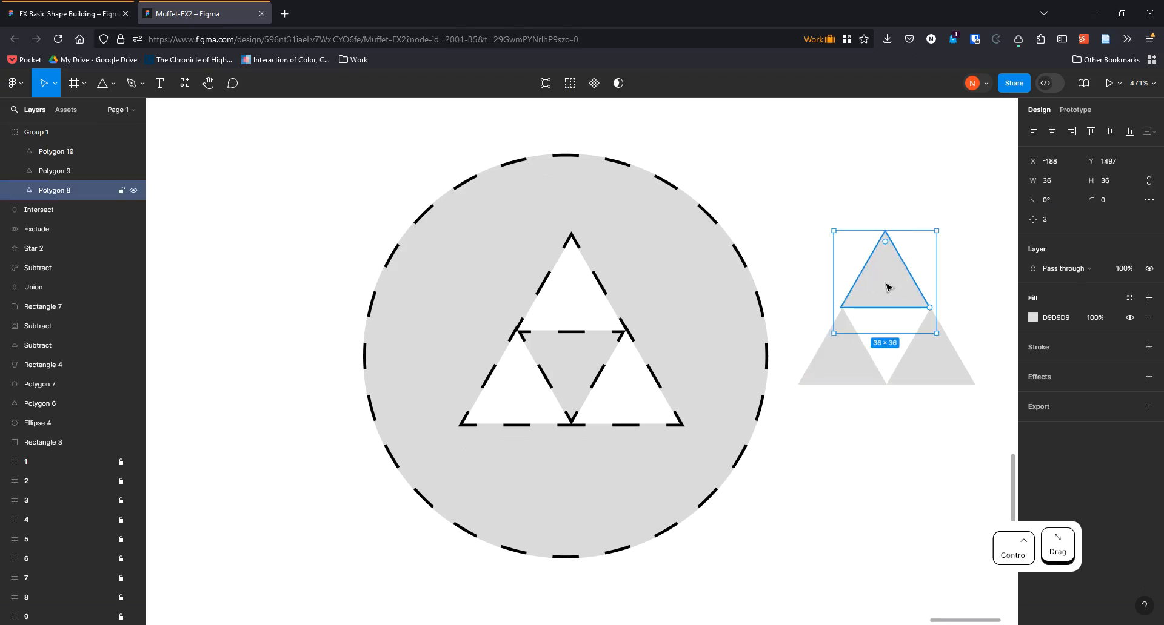
pyautogui.moveTo(886, 284); pyautogui.dragTo(919, 323)
pyautogui.click(798, 173)
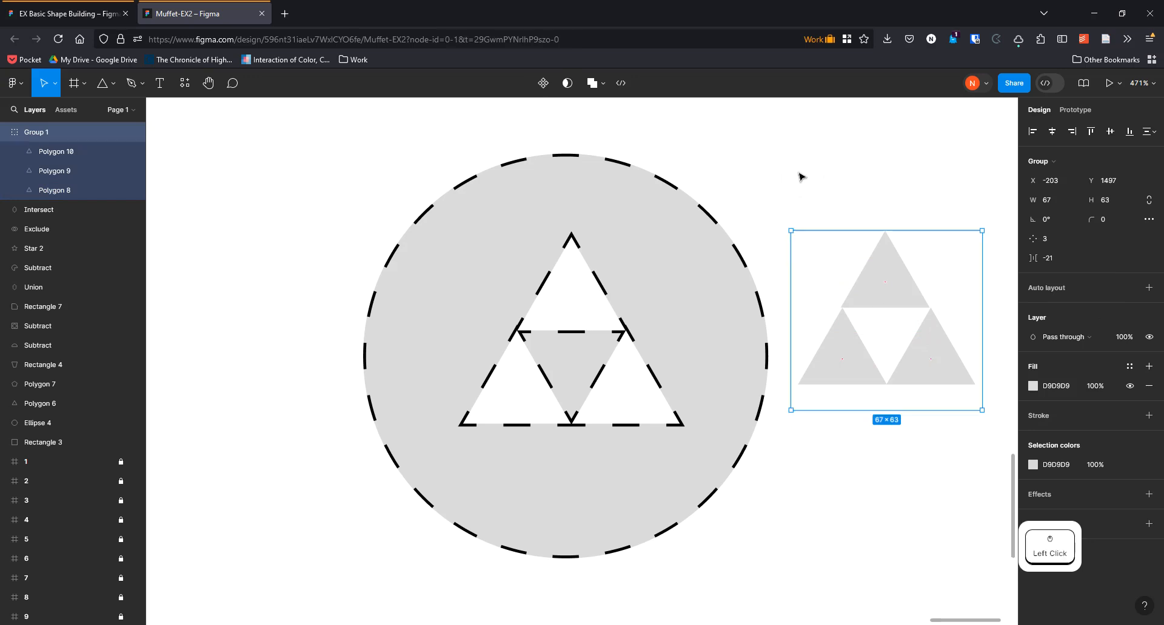
pyautogui.keyDown('ctrl'); pyautogui.click(890, 285); pyautogui.keyUp('ctrl')
pyautogui.moveTo(884, 282); pyautogui.dragTo(874, 187)
pyautogui.hotkey('ctrl', 'z')
pyautogui.click(871, 182)
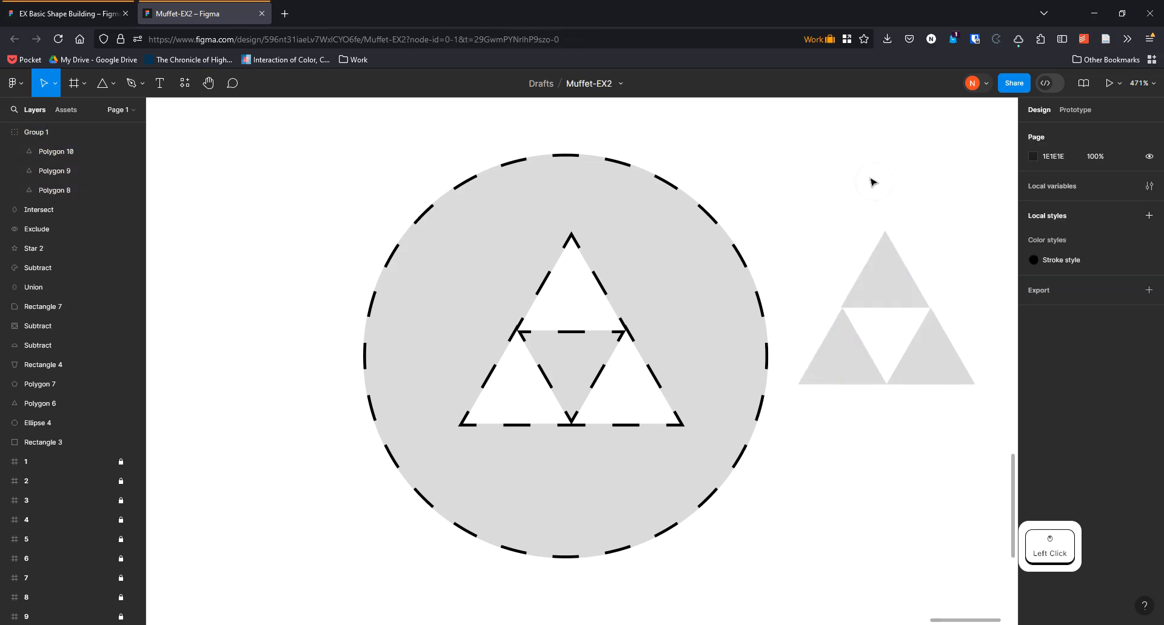
# Move the triangle group onto the dashed triangles in frame 14 and scale it proportionally to about 79 × 74.28
pyautogui.moveTo(882, 287); pyautogui.dragTo(568, 308)
pyautogui.press('shift')
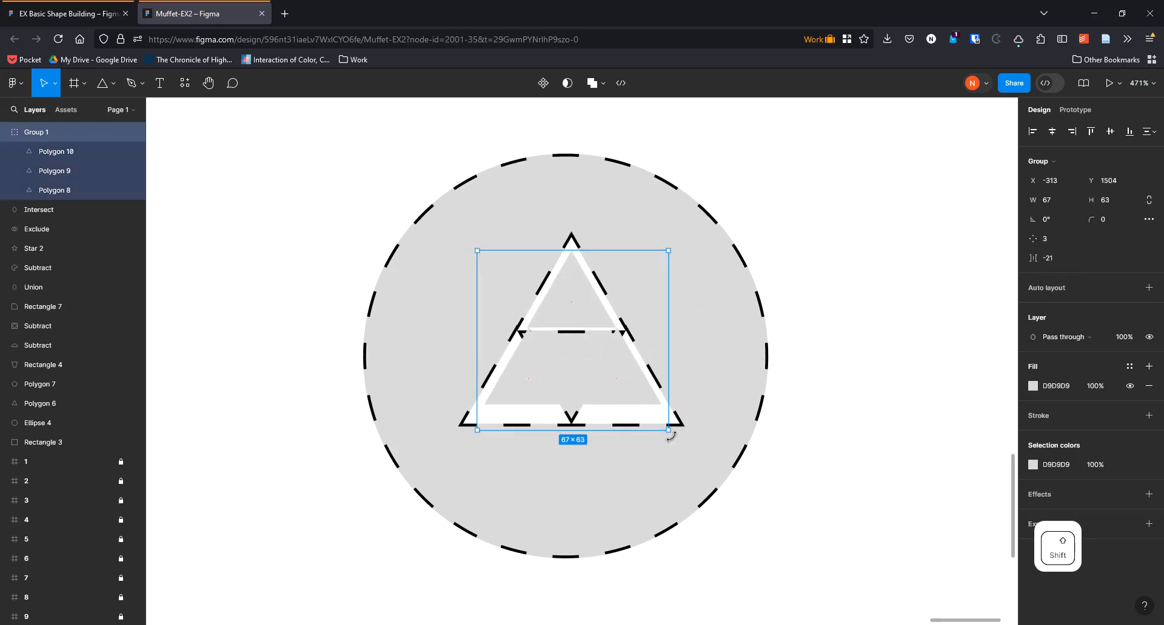
pyautogui.moveTo(669, 432); pyautogui.dragTo(647, 396)
# Recolour the triangle group to red F84040 and shift it down slightly to fit the dashed guides
pyautogui.click(1033, 446)
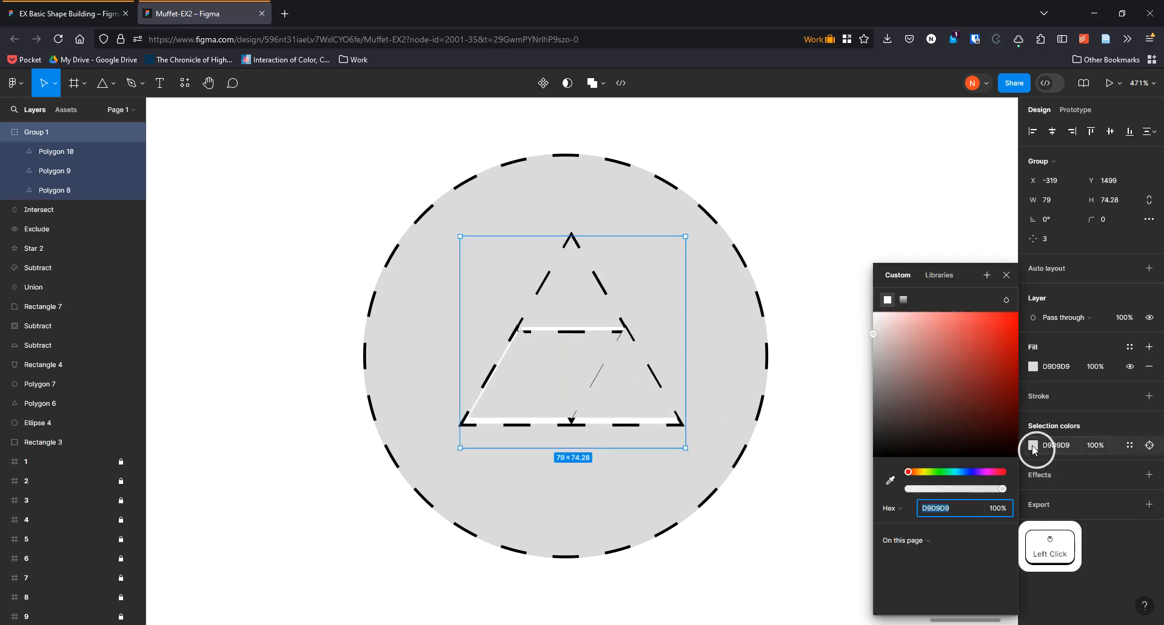
pyautogui.click(946, 561)
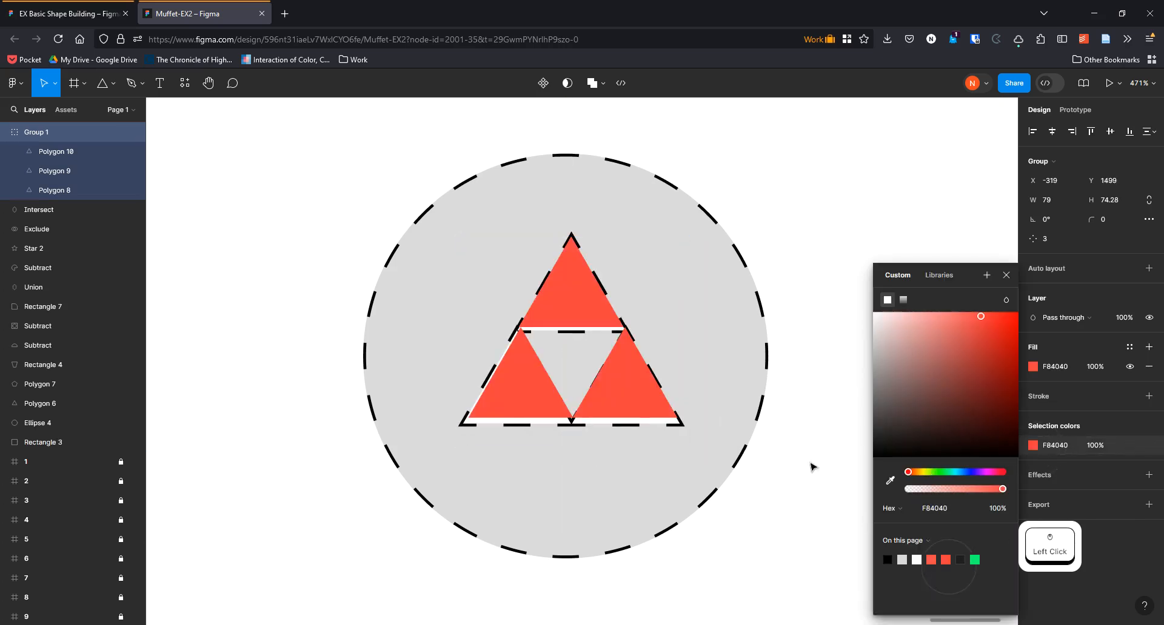
pyautogui.click(776, 436)
pyautogui.moveTo(627, 392); pyautogui.dragTo(628, 402)
# Draw a circle of about 144 × 144 outward from the centre of the dashed circle in frame 14
pyautogui.press('i')
pyautogui.press('o')
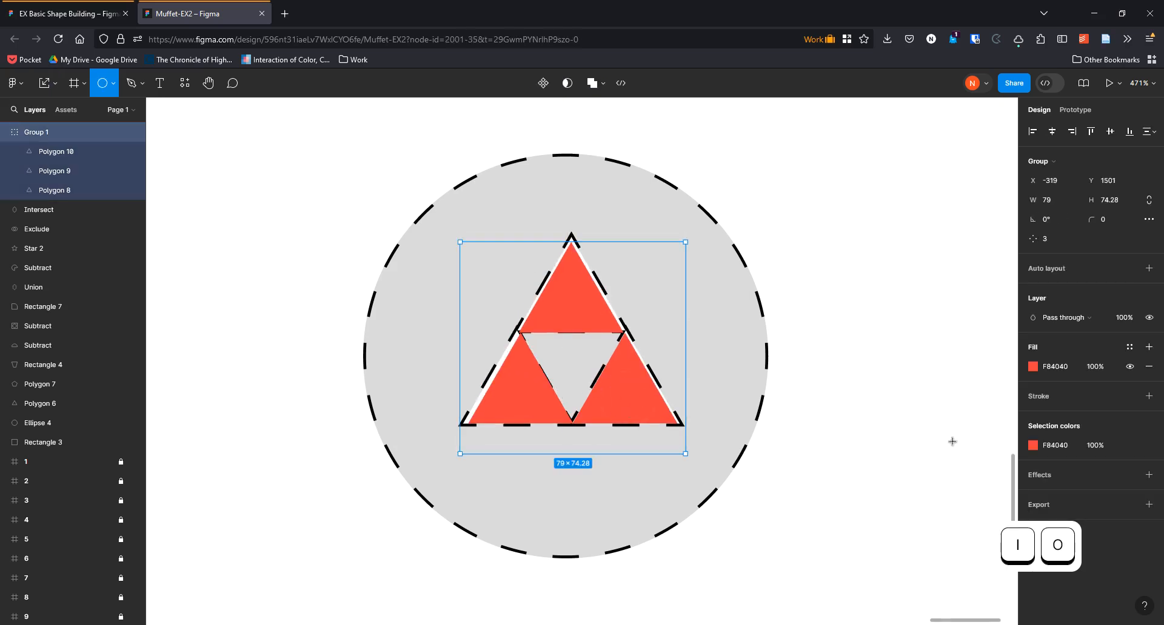
pyautogui.moveTo(580, 362)
pyautogui.mouseDown()
pyautogui.moveTo(824, 554)
pyautogui.moveTo(770, 517)
pyautogui.moveTo(784, 525)
pyautogui.moveTo(785, 567)
pyautogui.mouseUp()
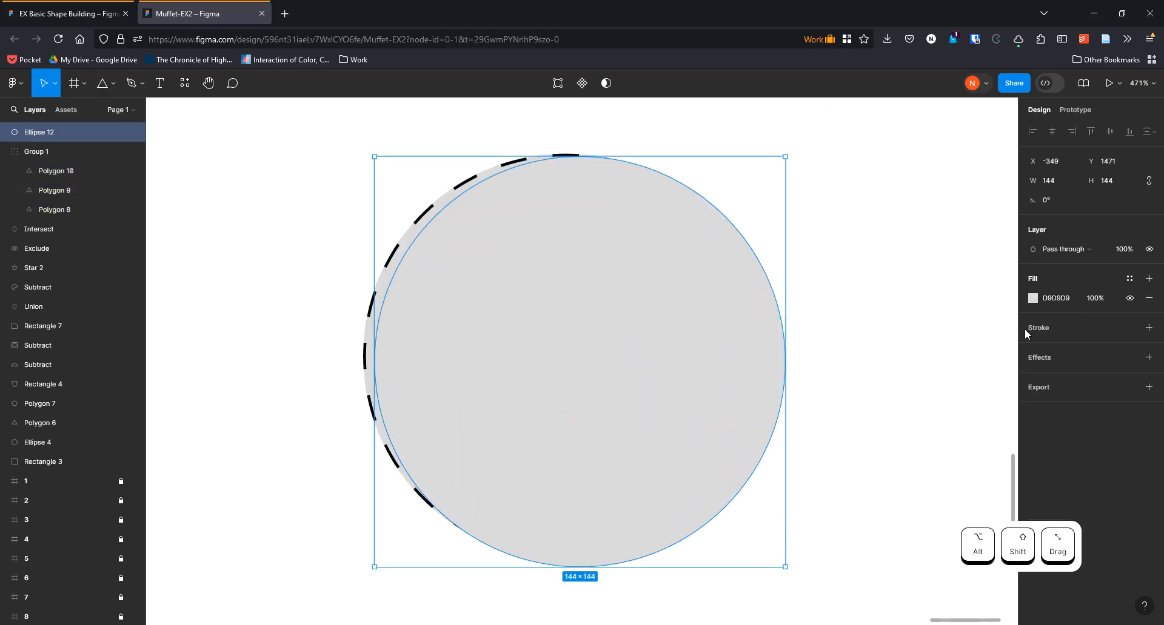
# Fill the new circle with dark grey 1E1E1E and shift it up and left over the dashed circle
pyautogui.click(1031, 301)
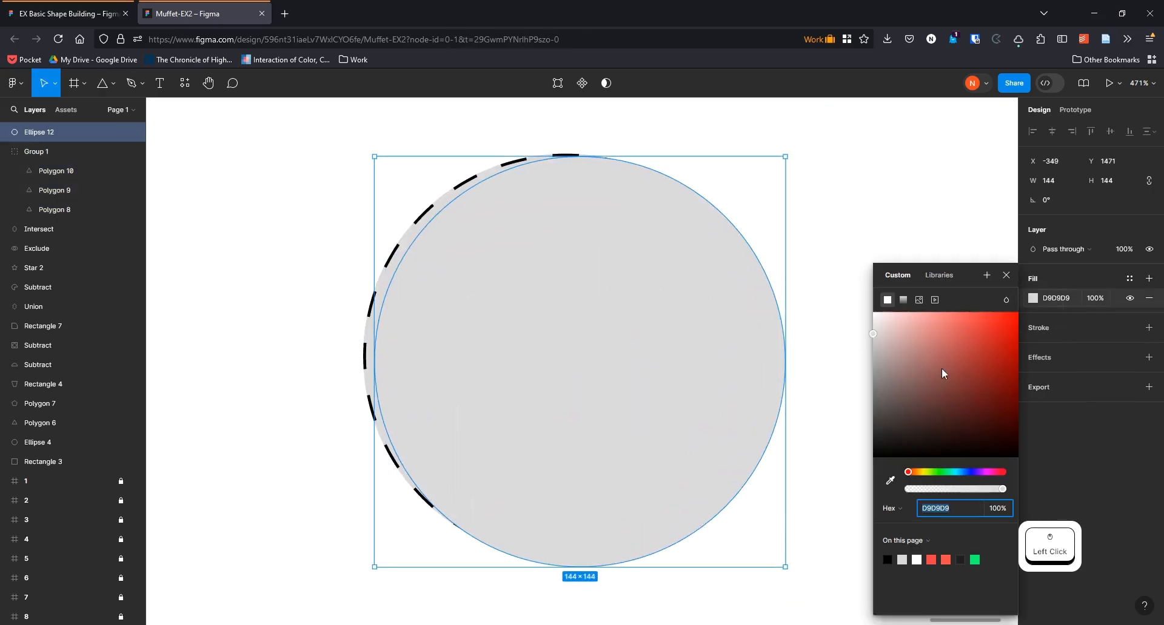
pyautogui.click(962, 560)
pyautogui.click(672, 361)
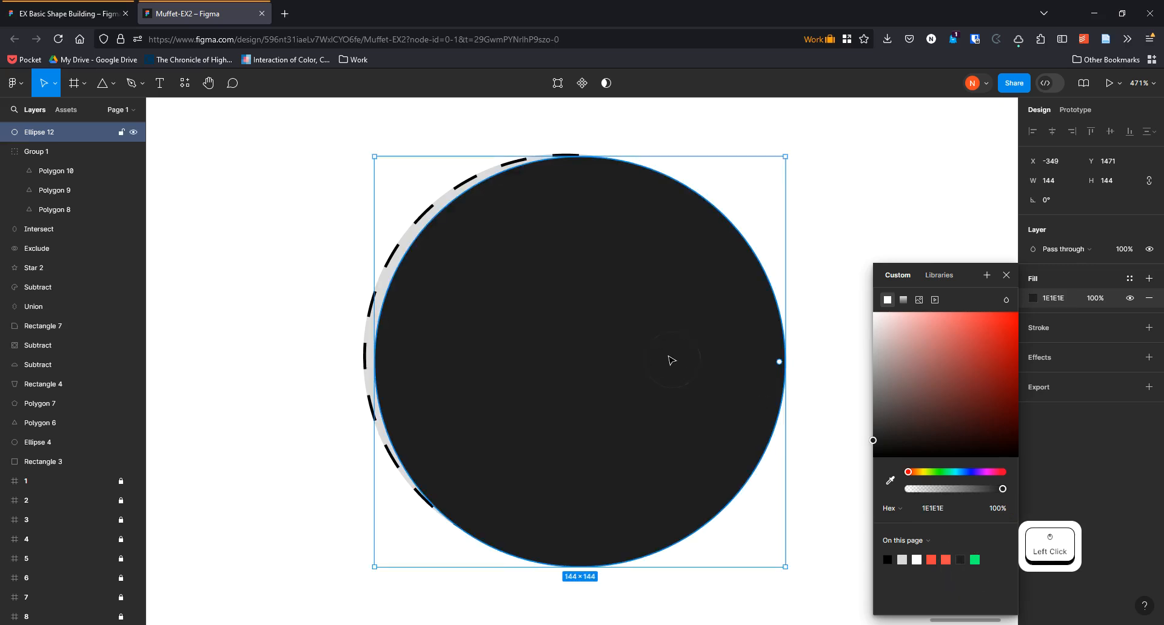
pyautogui.moveTo(595, 306); pyautogui.dragTo(564, 225)
# Send the dark circle to the back of the layer order
pyautogui.rightClick(610, 279)
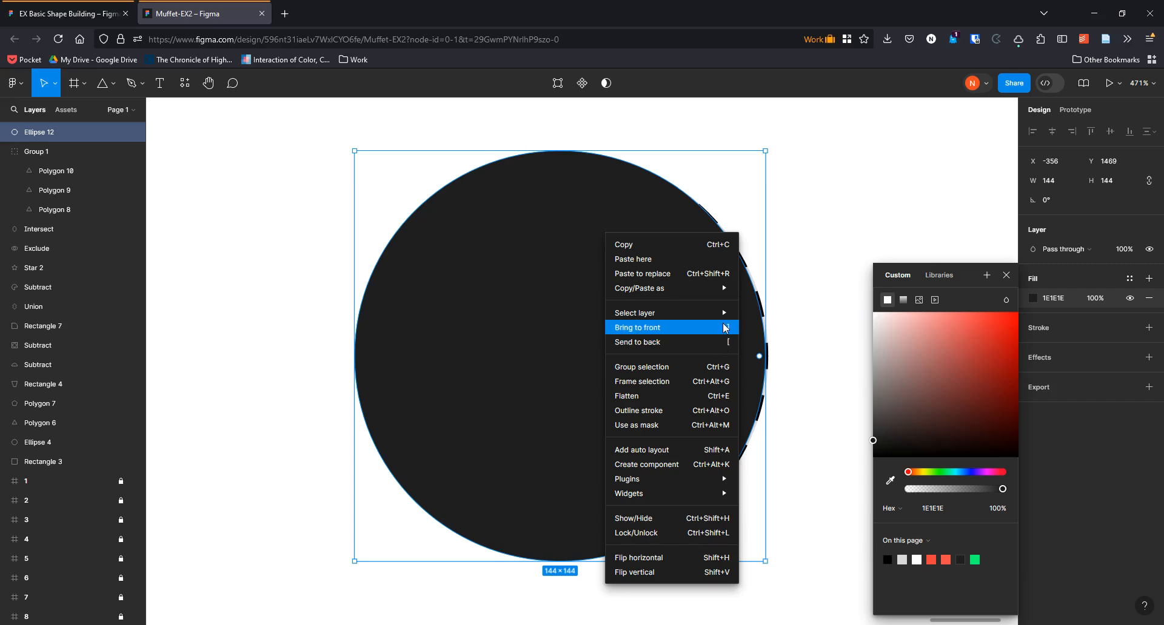
pyautogui.click(725, 344)
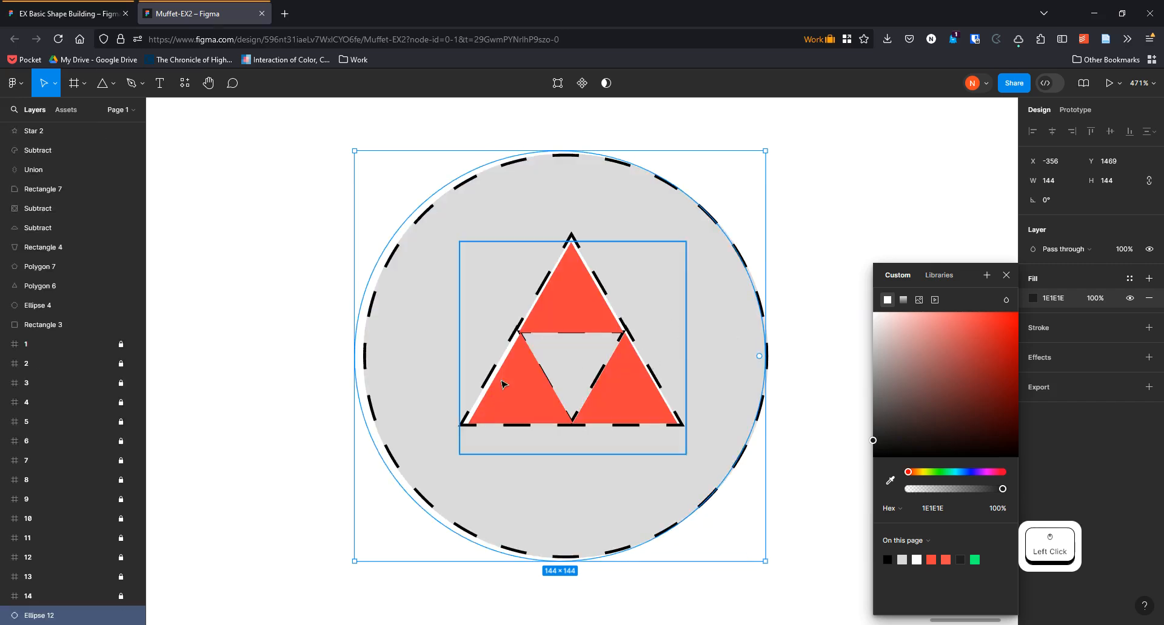
pyautogui.scroll(-2, 337, 433)
pyautogui.scroll(-5, 342, 330)
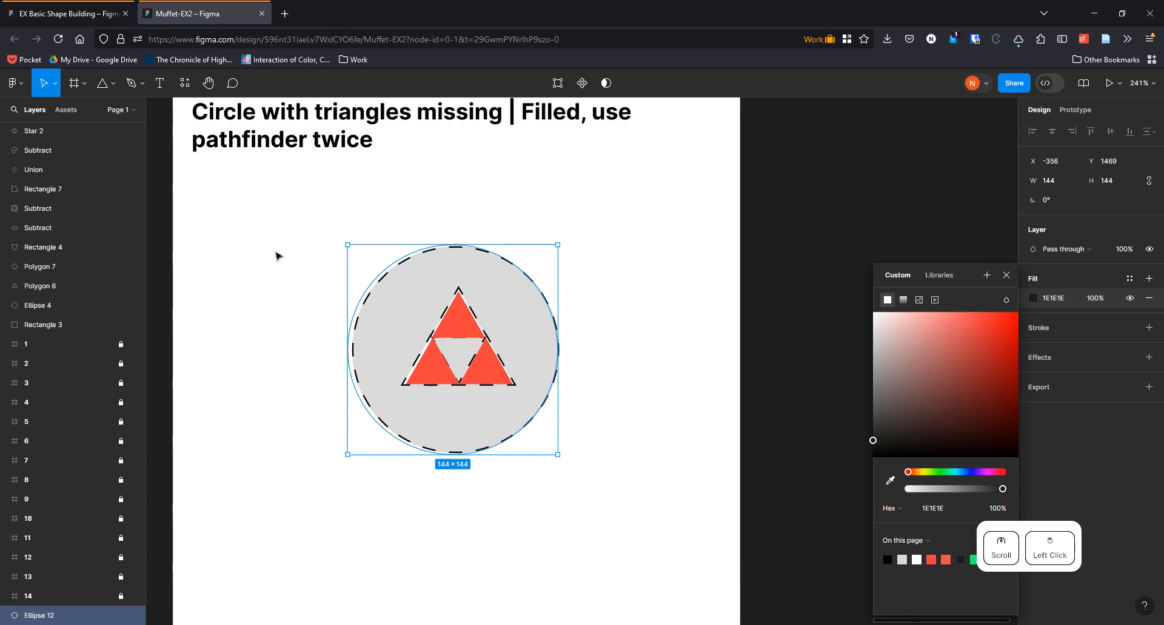
pyautogui.moveTo(278, 255); pyautogui.dragTo(341, 335)
pyautogui.click(242, 142)
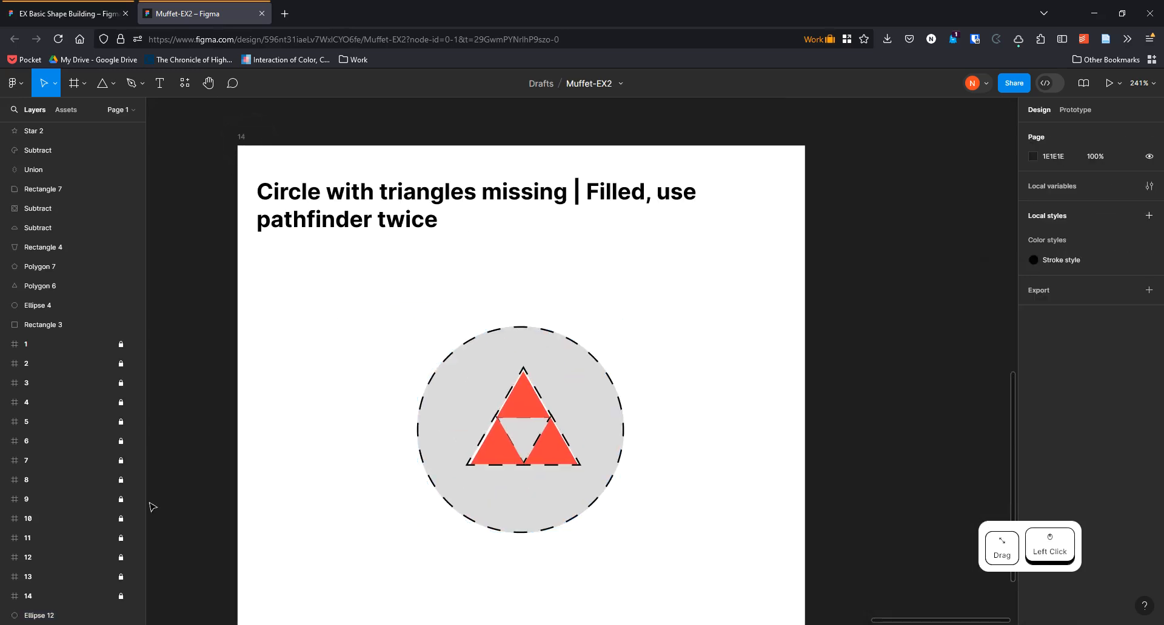
# Reorder the hidden dark circle so its layer sits directly below the triangle group
pyautogui.click(36, 617)
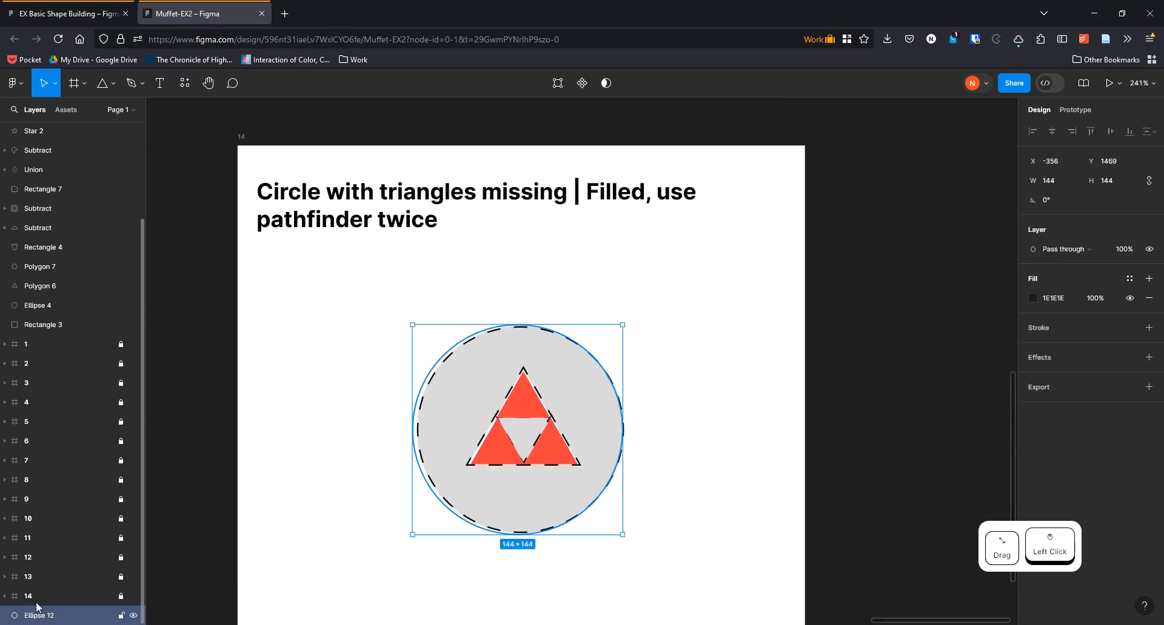
pyautogui.moveTo(36, 616); pyautogui.dragTo(48, 151)
pyautogui.click(43, 154)
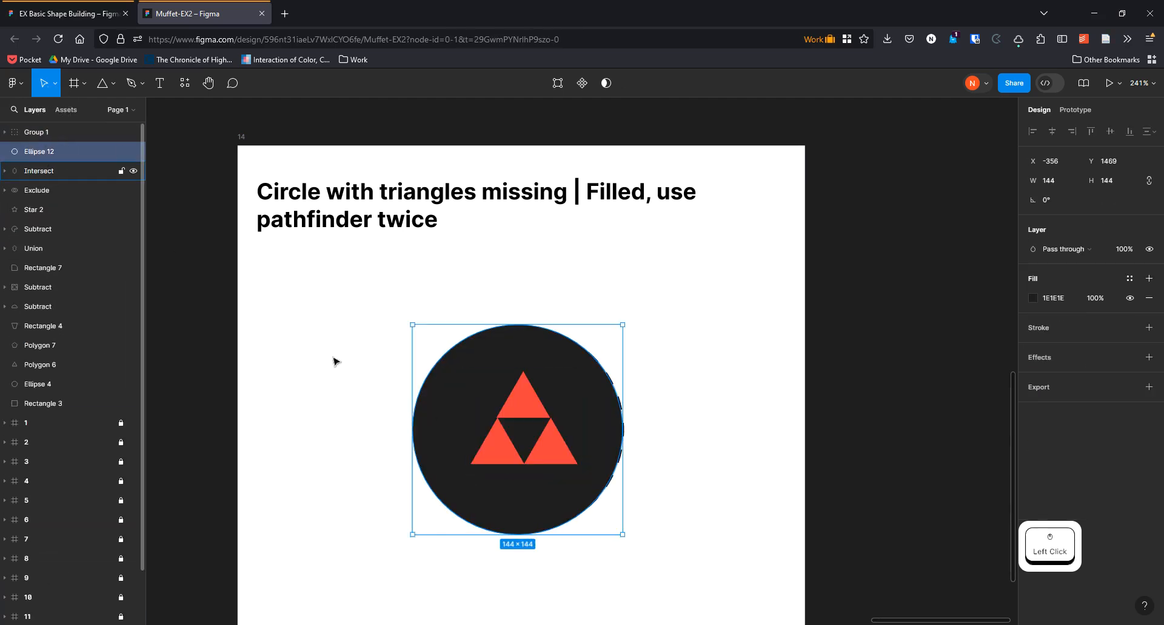
# Select the triangle group together with the dark circle and align their horizontal centres
pyautogui.click(462, 296)
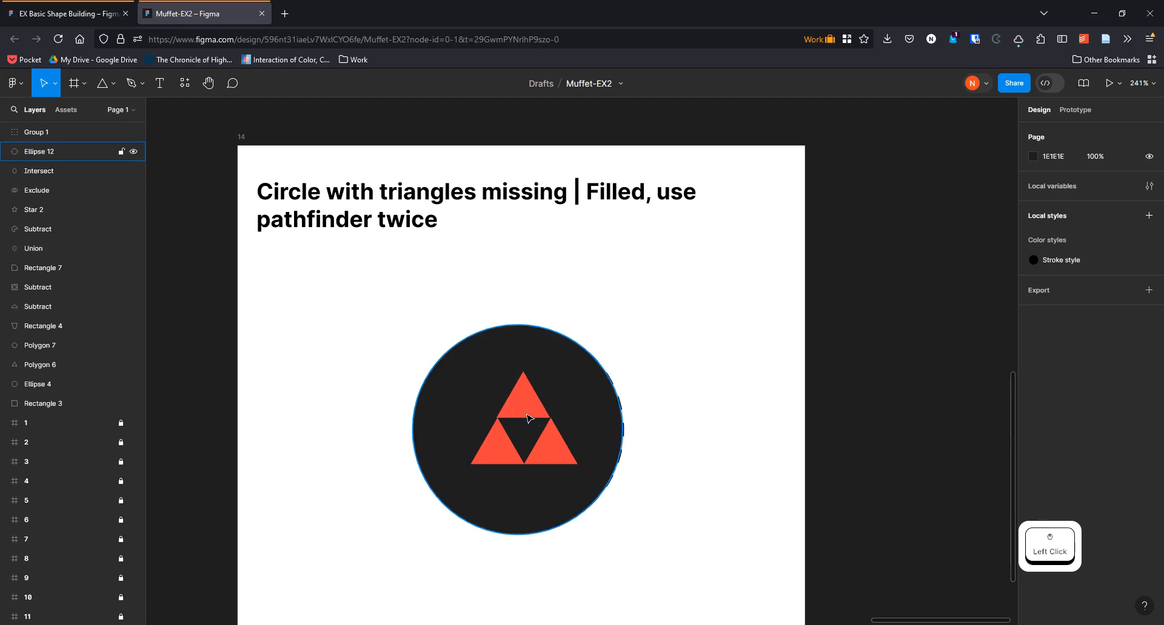
pyautogui.click(529, 407)
pyautogui.keyDown('shift'); pyautogui.click(594, 475); pyautogui.keyUp('shift')
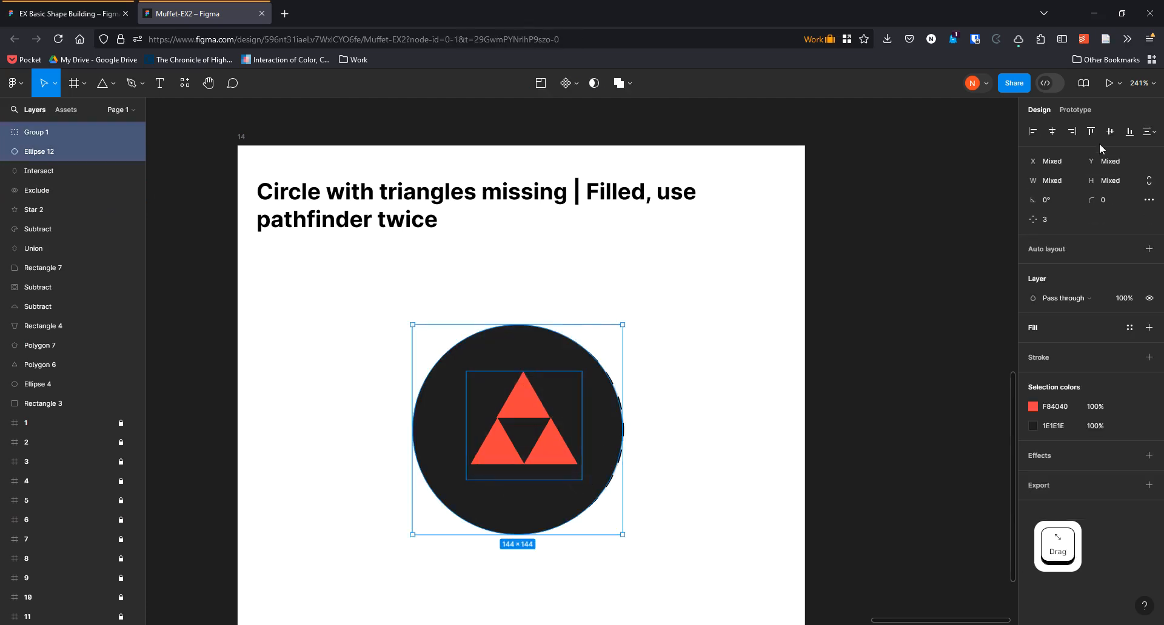
pyautogui.click(1052, 132)
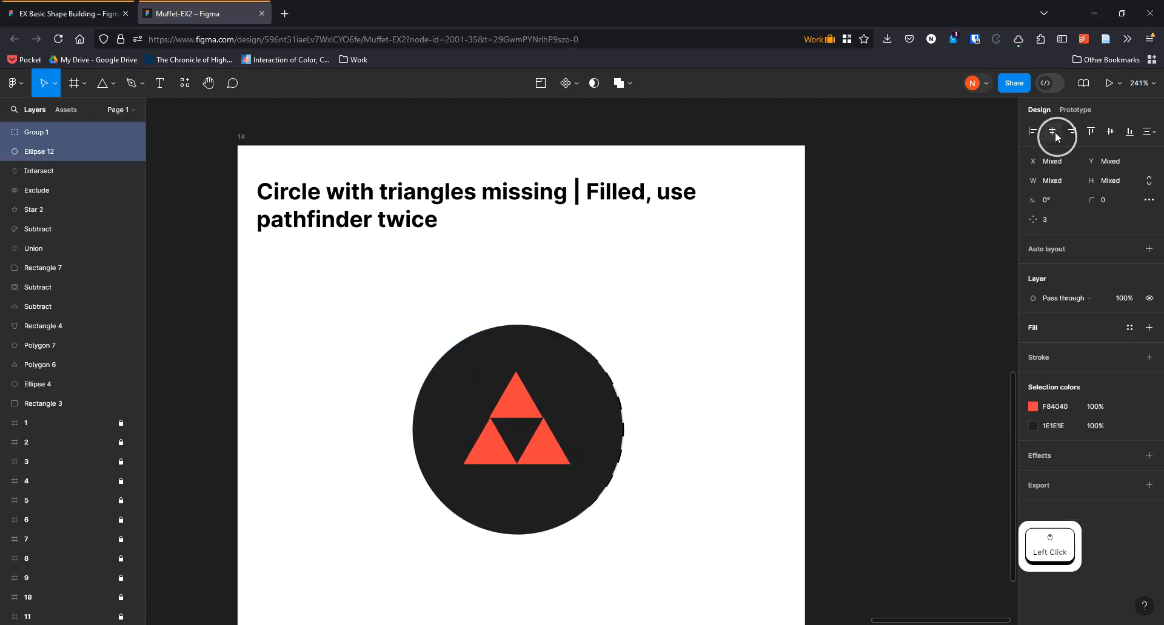
# Align the vertical centres of the triangle group and dark circle, and subtract the triangles from the circle
pyautogui.click(1113, 133)
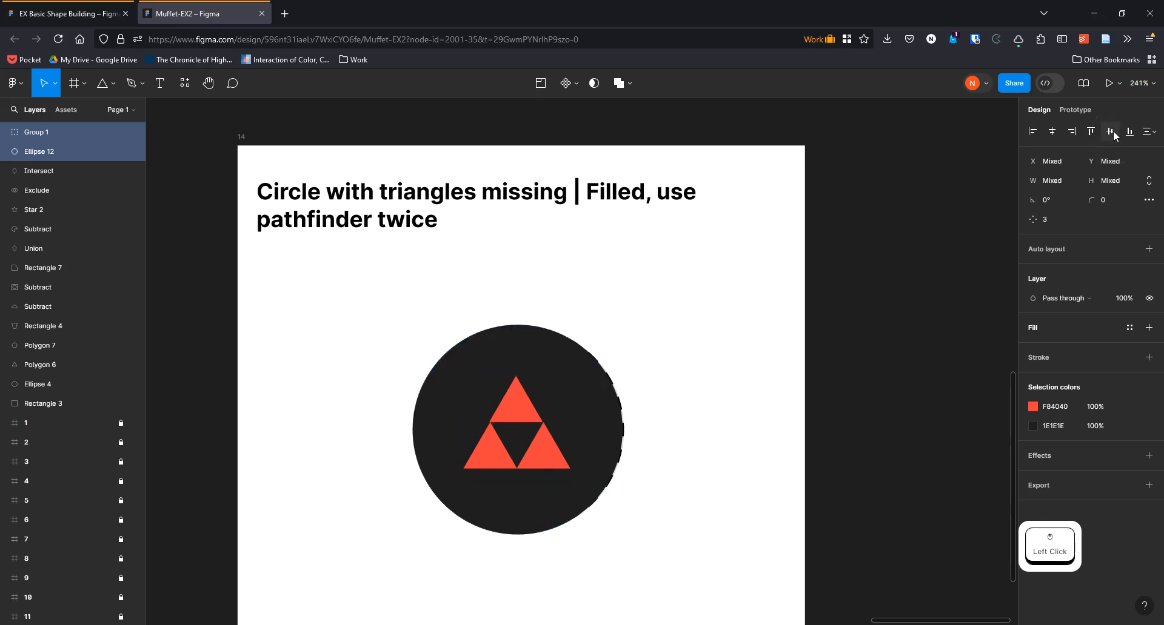
pyautogui.click(631, 83)
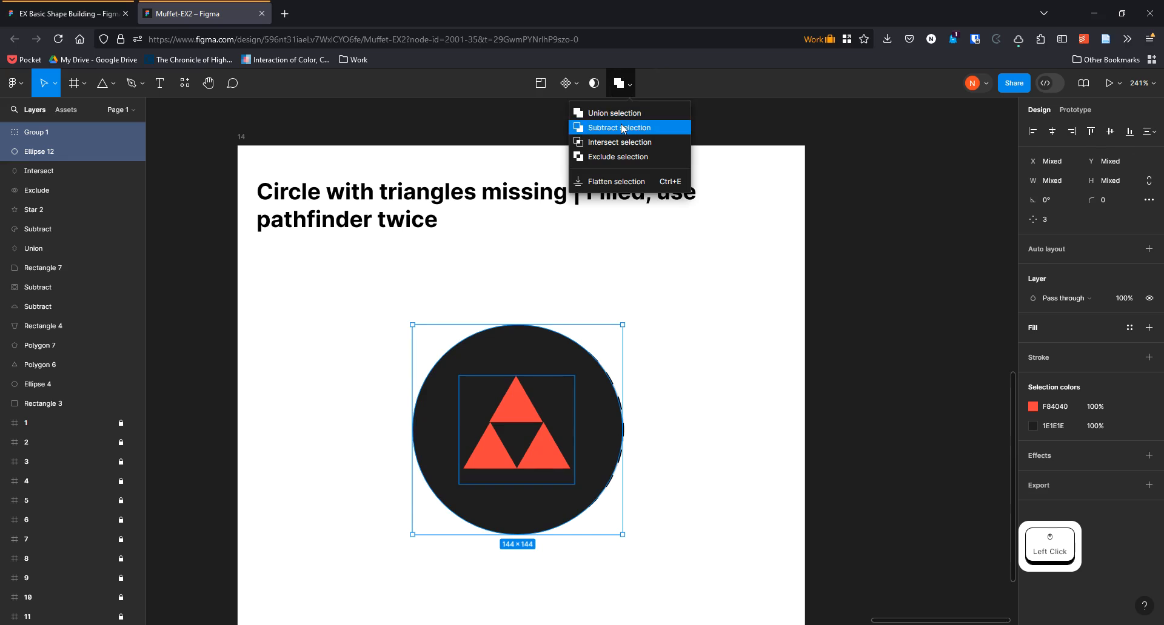
pyautogui.click(631, 127)
pyautogui.moveTo(574, 382); pyautogui.dragTo(575, 380)
pyautogui.click(710, 328)
# Export all the exercise frames to a PDF
pyautogui.scroll(-5, 710, 328)
pyautogui.moveTo(555, 252); pyautogui.dragTo(834, 366)
pyautogui.scroll(-3, 647, 356)
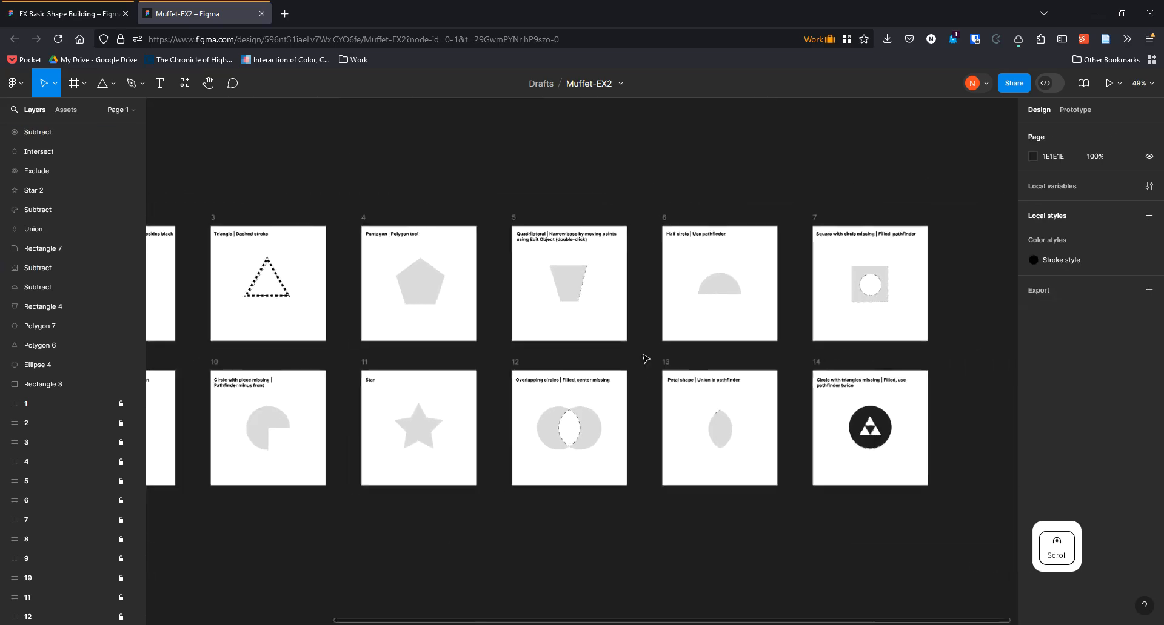
pyautogui.moveTo(419, 358); pyautogui.dragTo(623, 341)
pyautogui.scroll(-1, 621, 341)
pyautogui.scroll(-2, 622, 341)
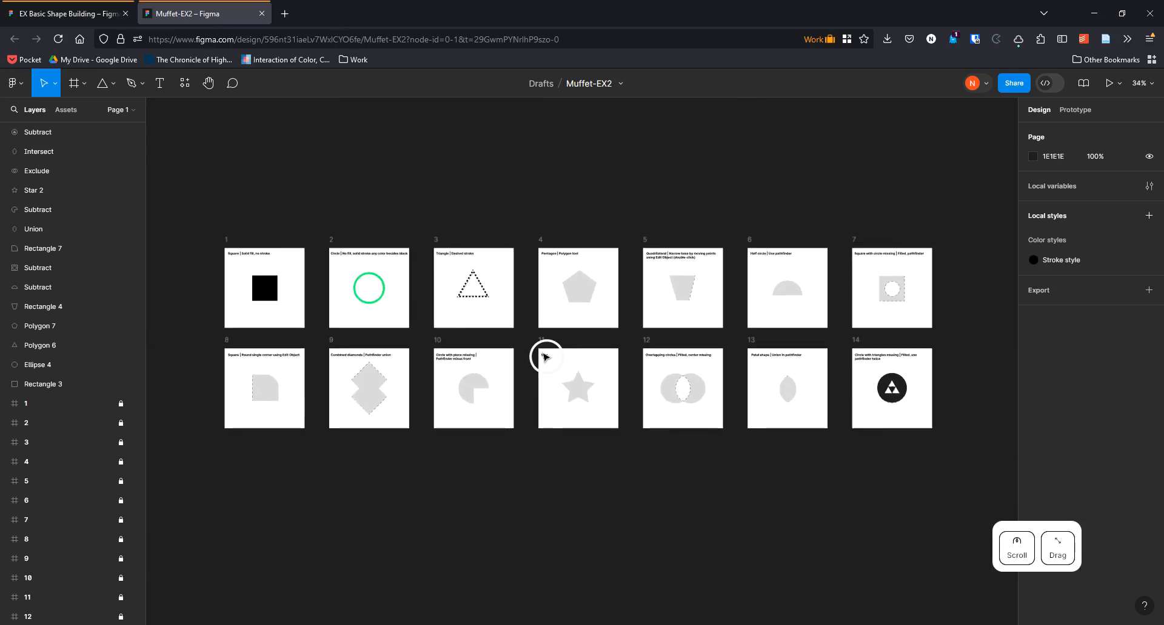
pyautogui.click(22, 88)
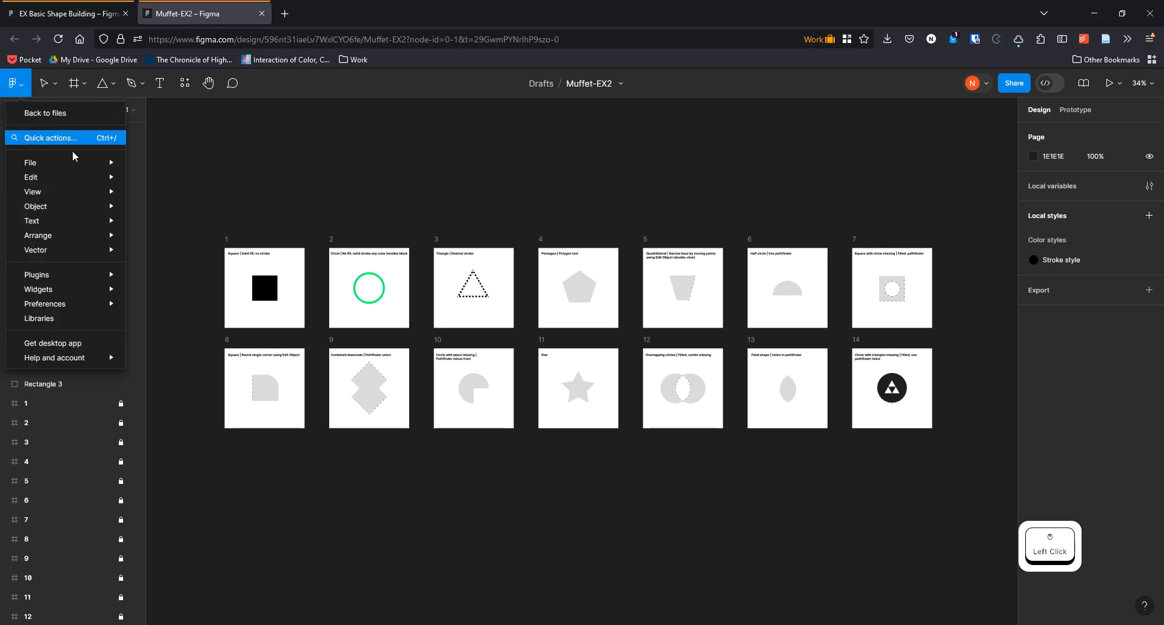
pyautogui.moveTo(77, 161)
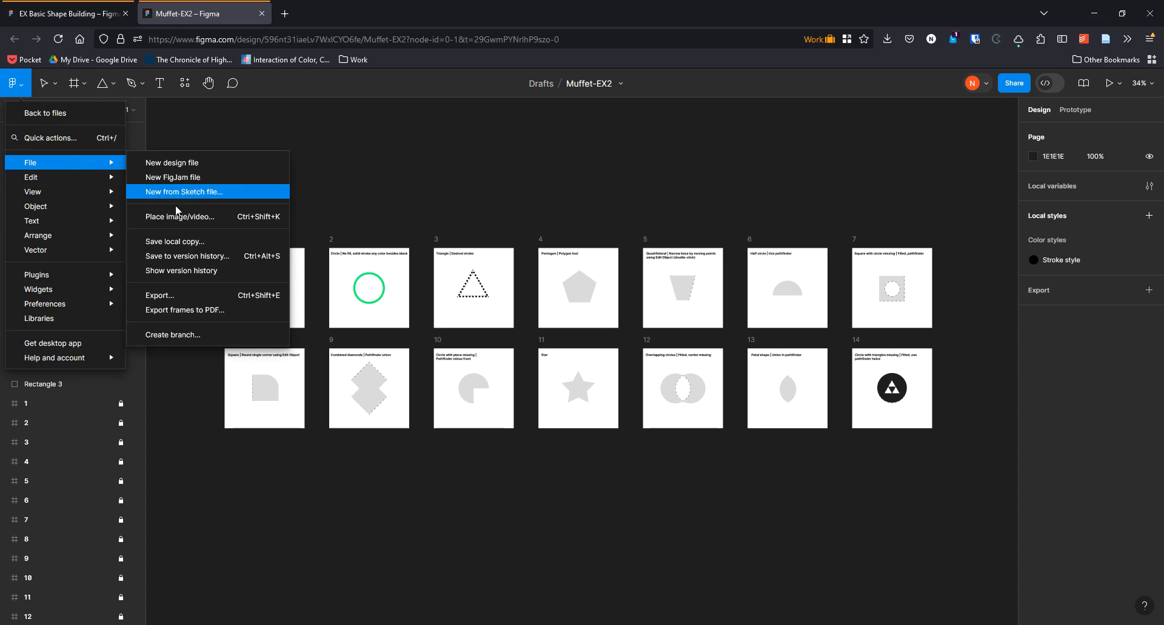
pyautogui.click(194, 313)
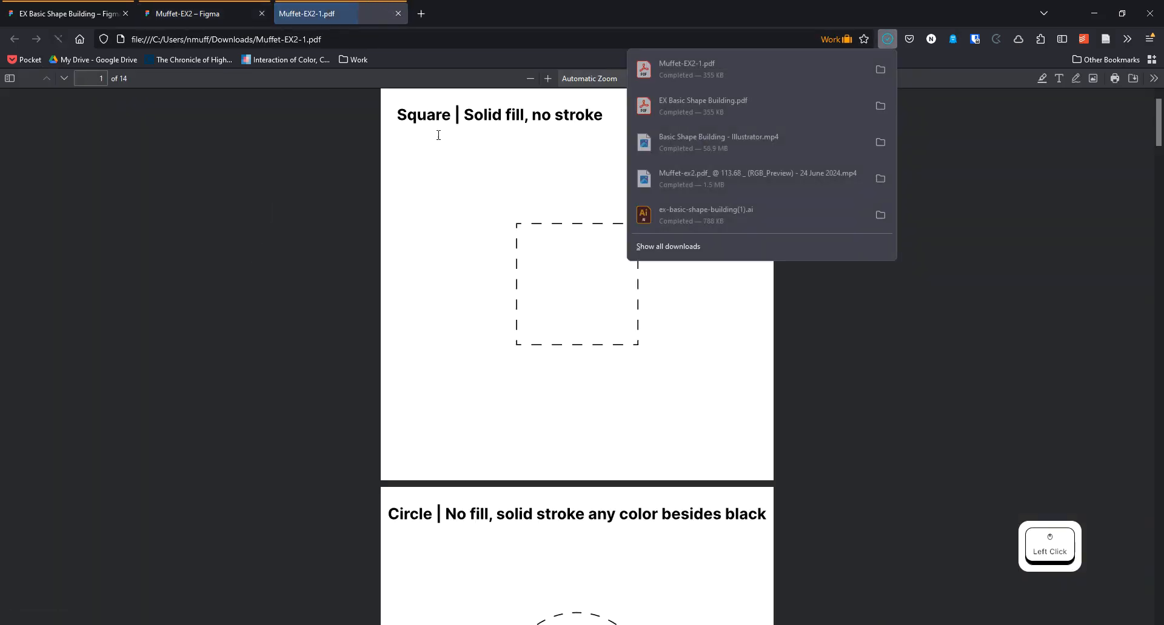
# Look through the pages of the exported PDF to check whether the drawn shapes are included
pyautogui.click(454, 198)
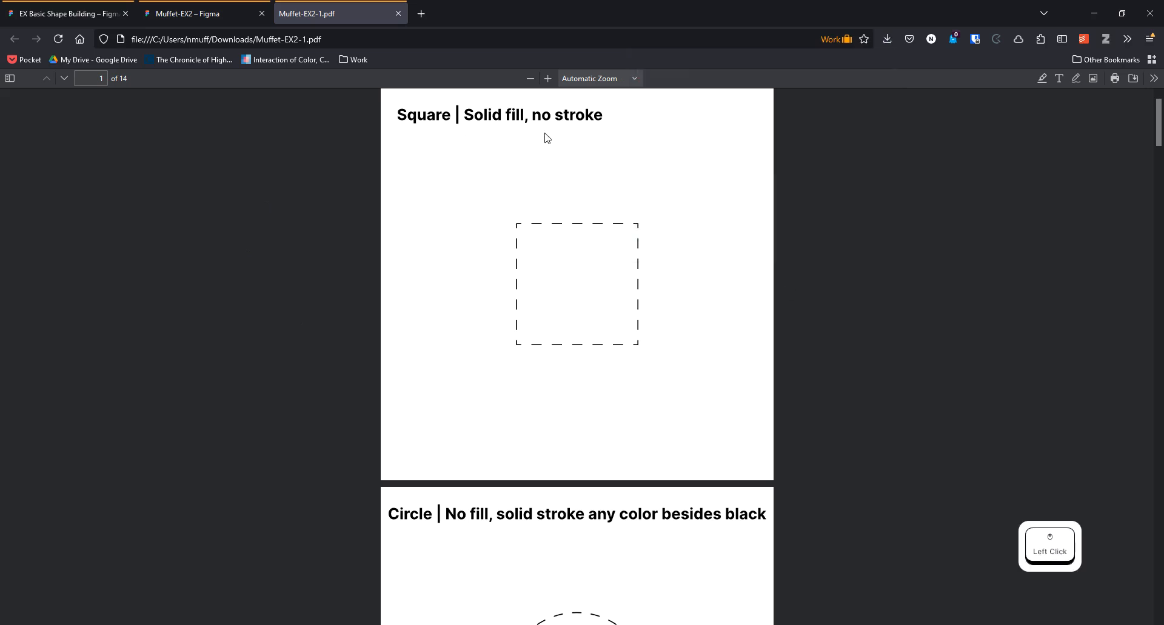
pyautogui.scroll(-20, 546, 146)
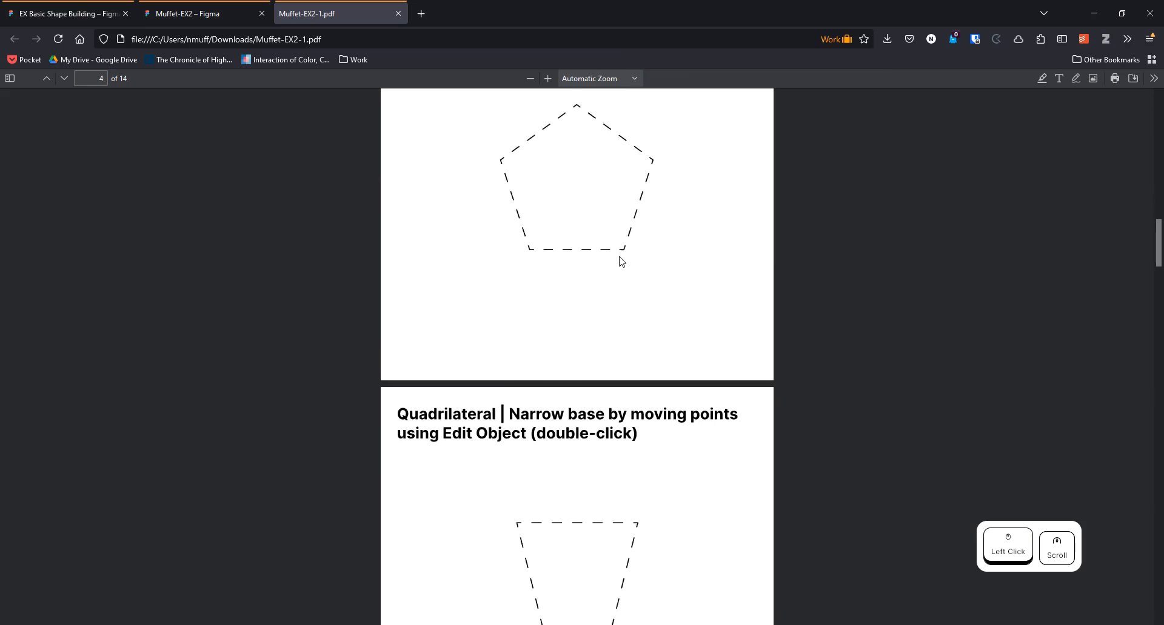
pyautogui.scroll(-20, 621, 262)
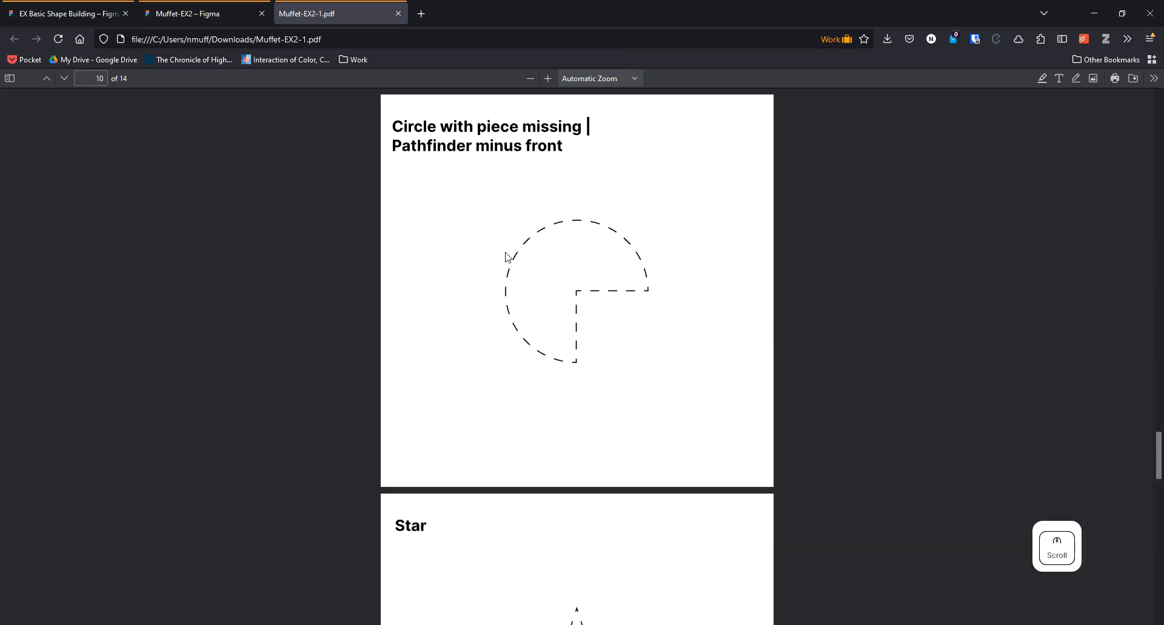
pyautogui.scroll(-20, 506, 257)
pyautogui.scroll(20, 544, 270)
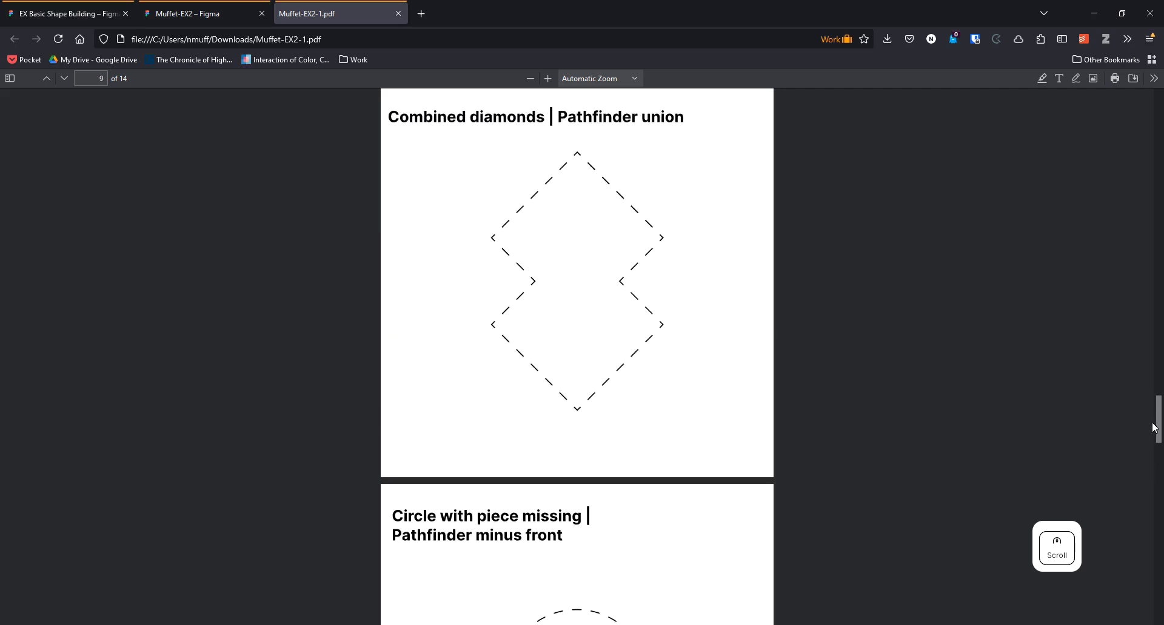
pyautogui.moveTo(1154, 428); pyautogui.dragTo(1154, 130)
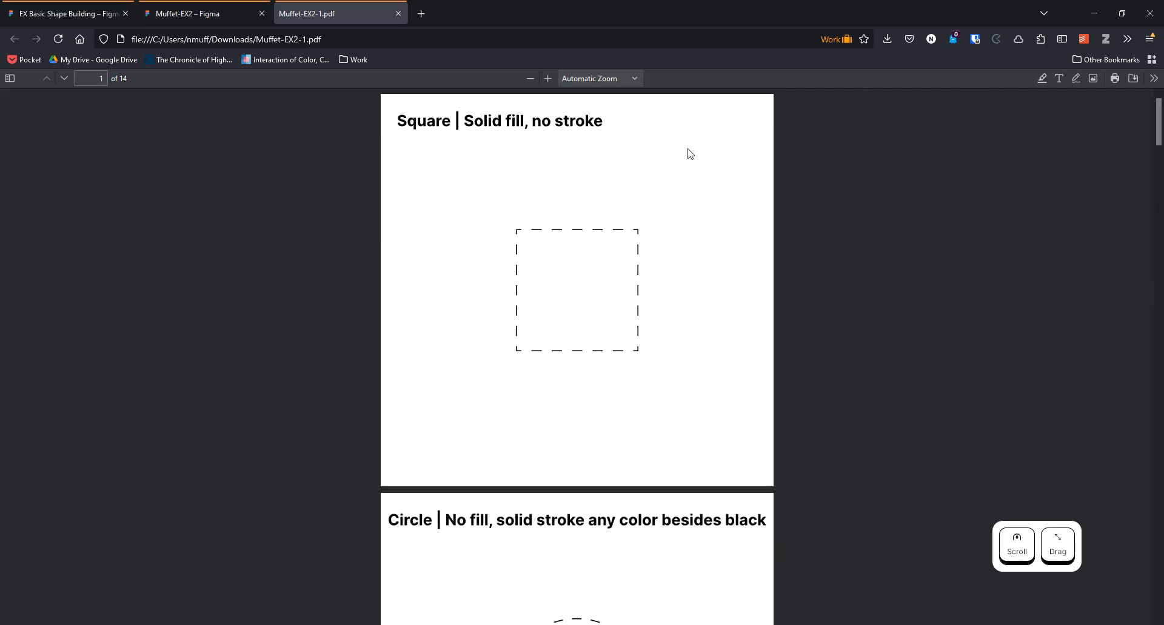
# Switch back to the Muffet-EX2 design file and examine the cut-out circle in frame 14 and the layer list
pyautogui.click(208, 13)
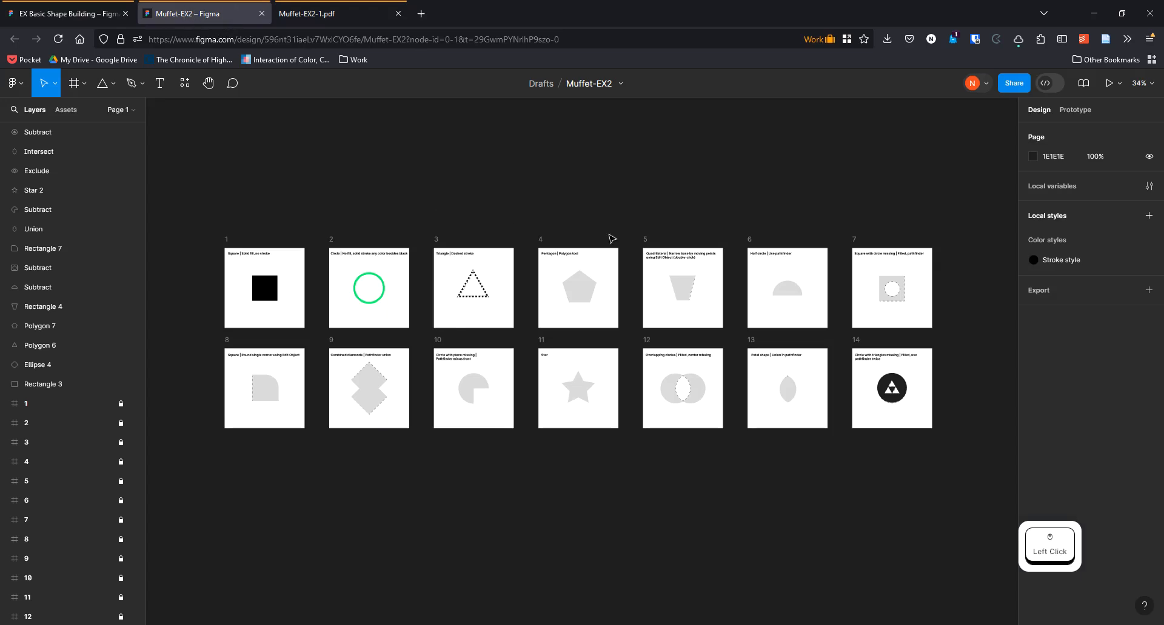
pyautogui.scroll(5, 867, 336)
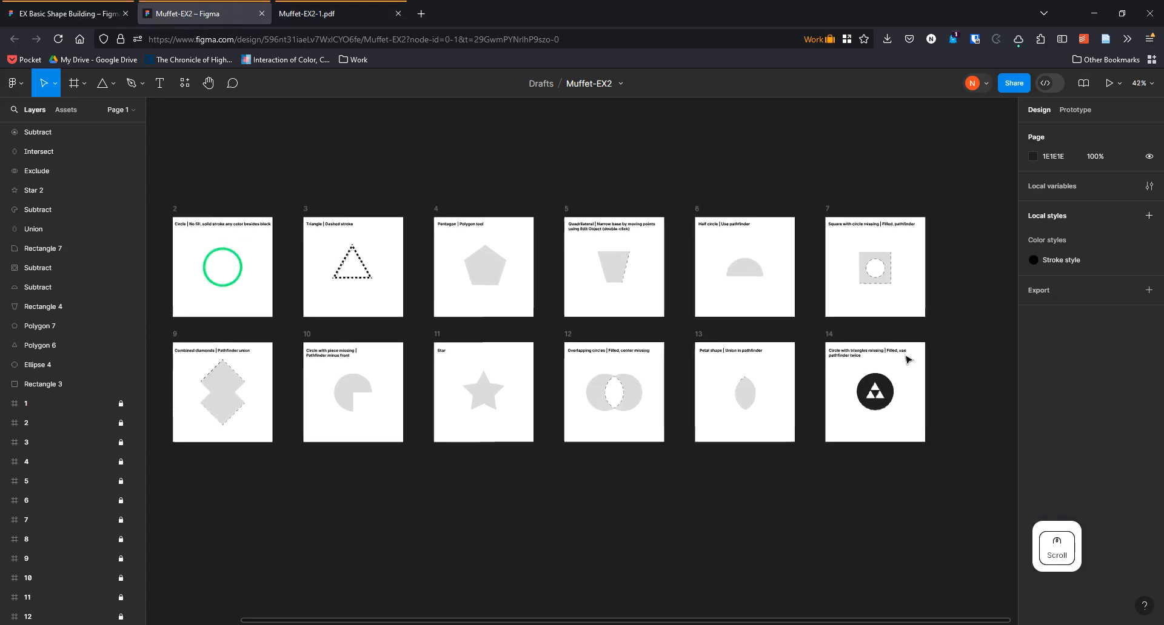
pyautogui.moveTo(861, 316); pyautogui.dragTo(797, 234)
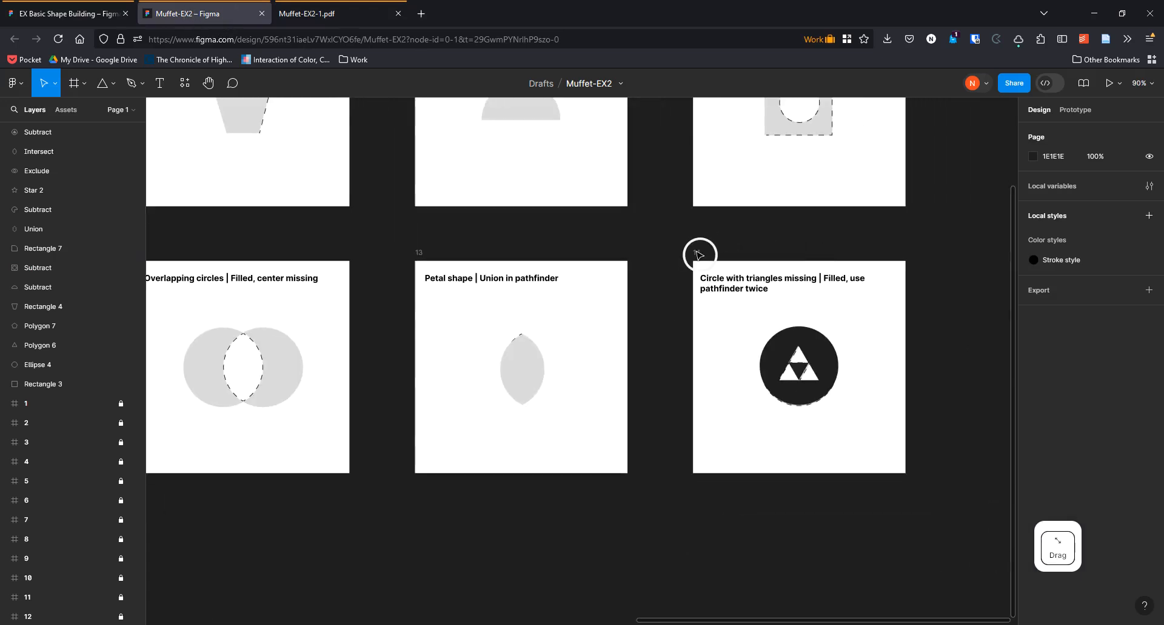
pyautogui.click(809, 357)
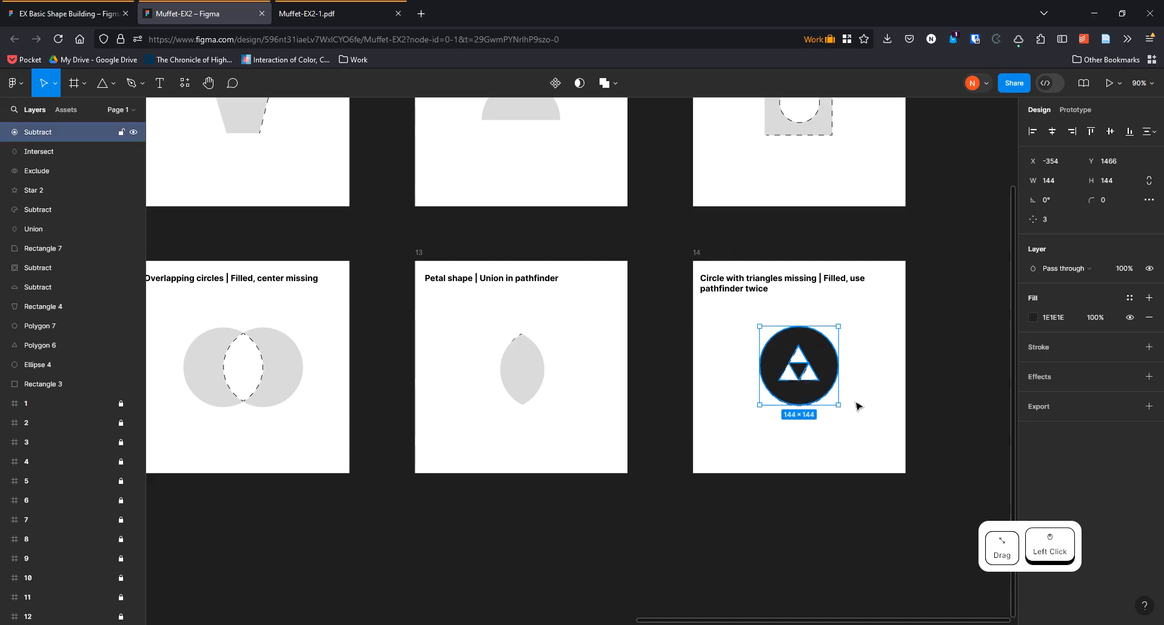
pyautogui.click(727, 238)
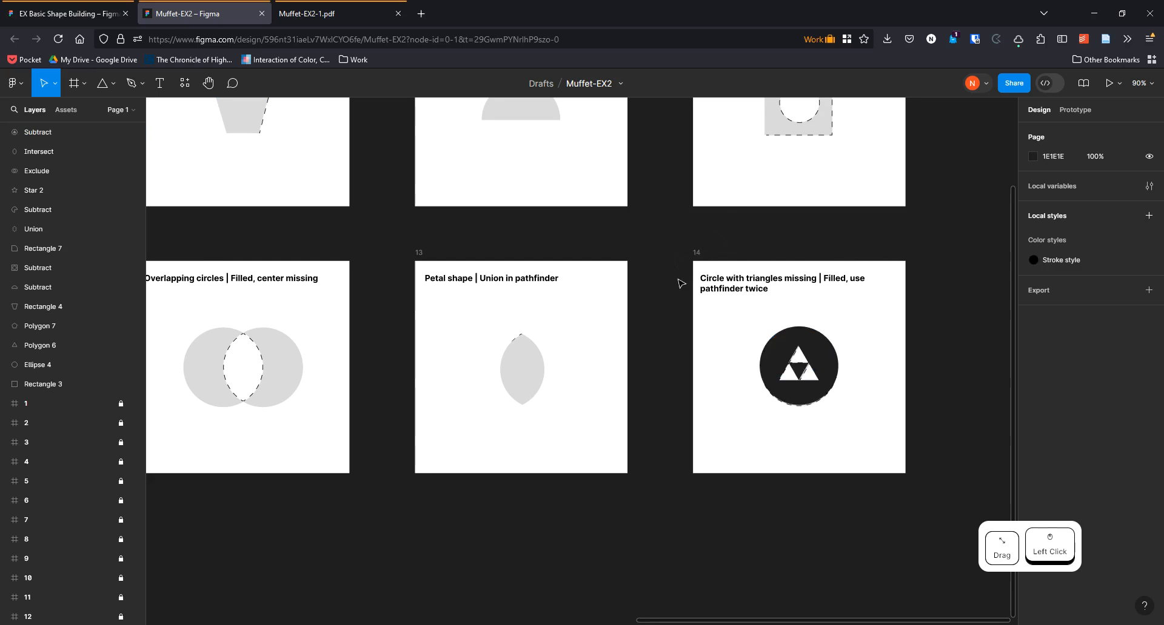
pyautogui.scroll(-2, 72, 328)
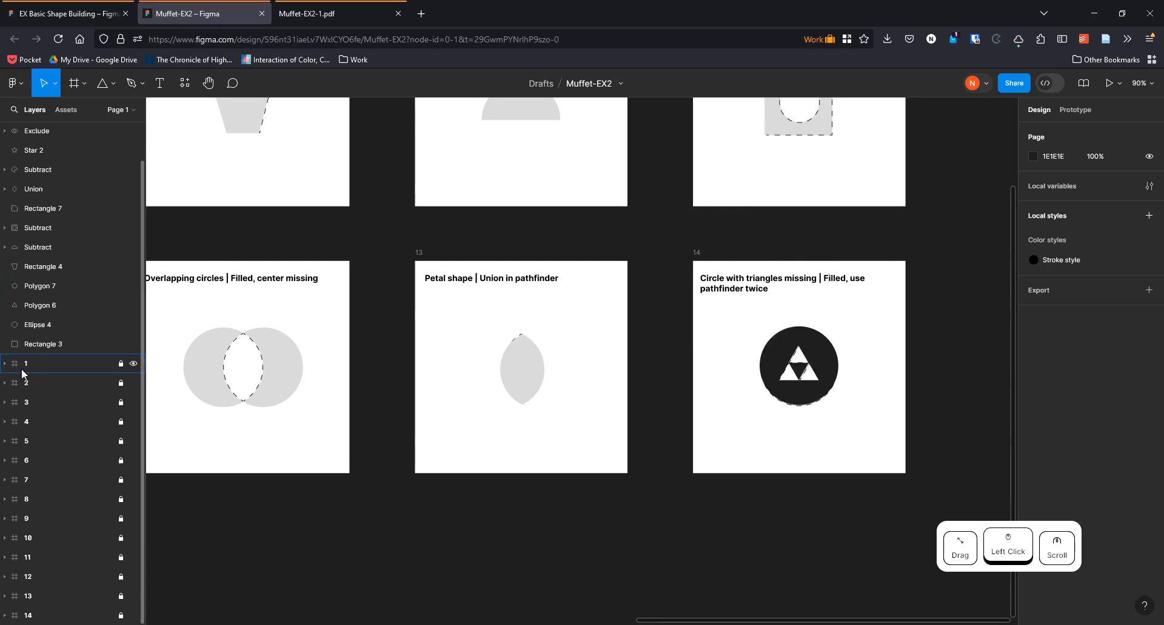
pyautogui.scroll(-3, 722, 303)
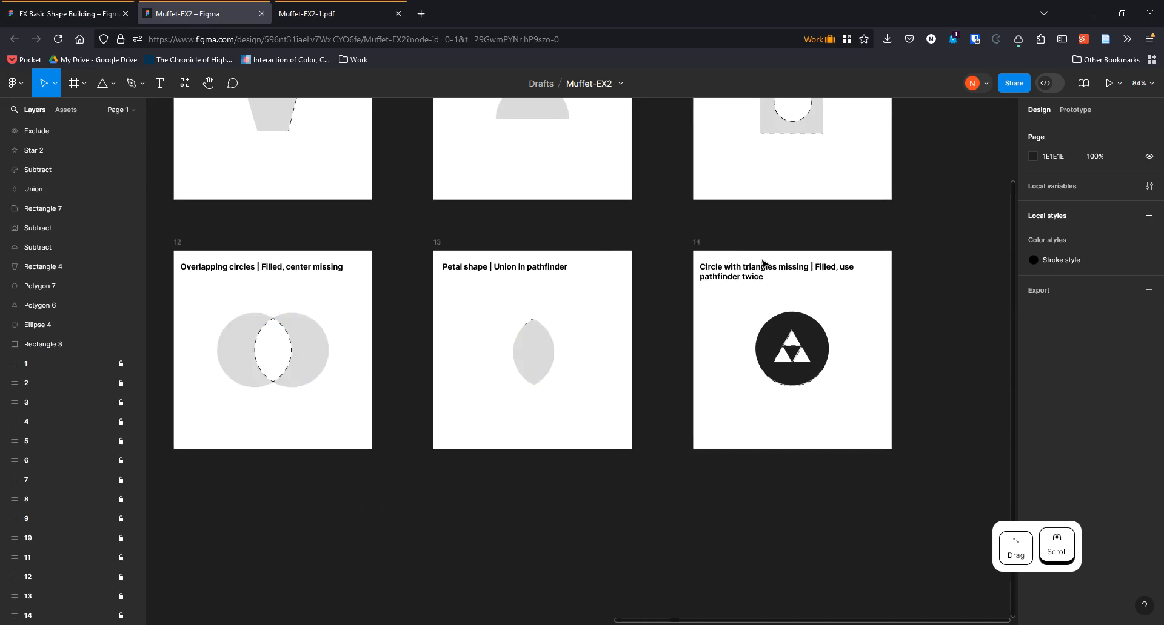
pyautogui.scroll(10, 817, 260)
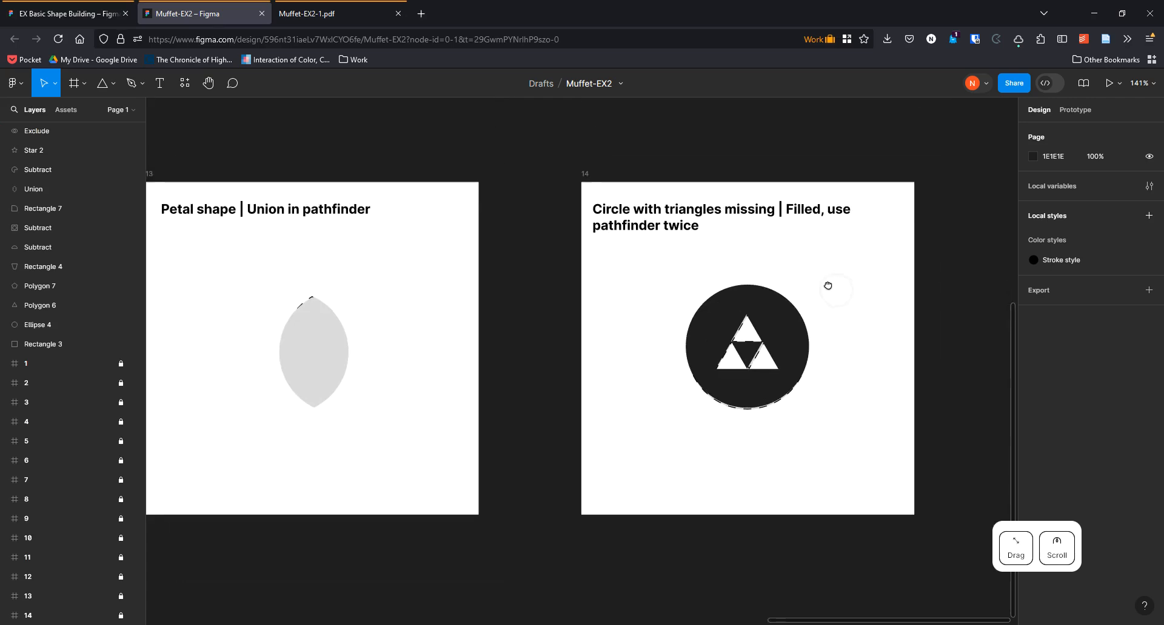
pyautogui.scroll(-3, 812, 360)
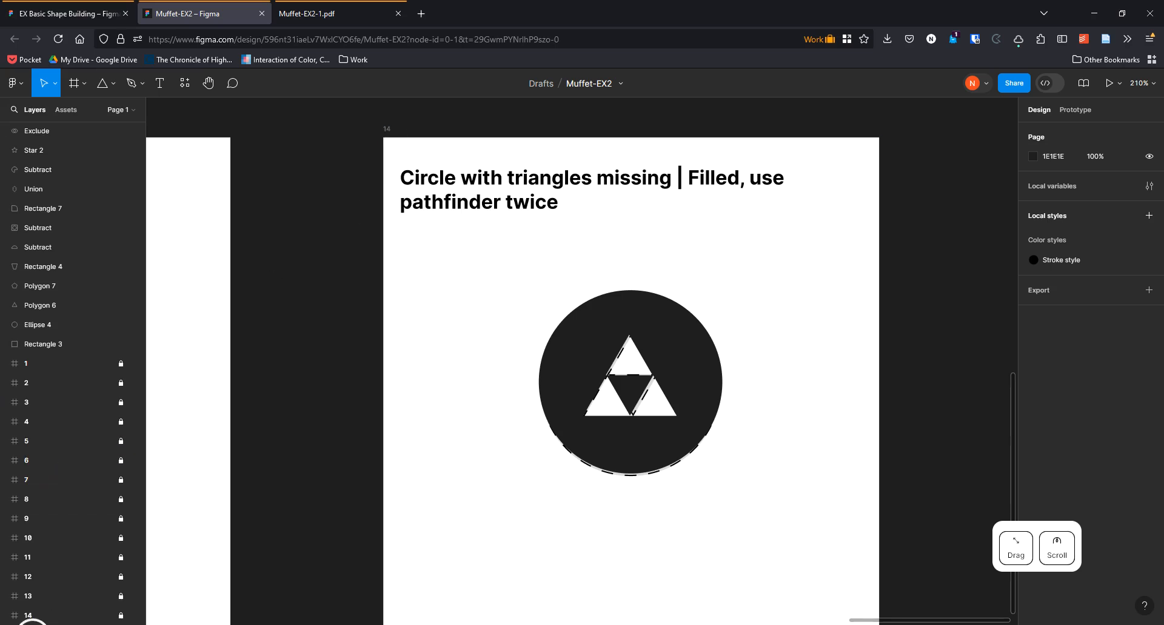
# Add a 1x PNG export setting to the cut-out circle in frame 14 and deselect it
pyautogui.click(35, 617)
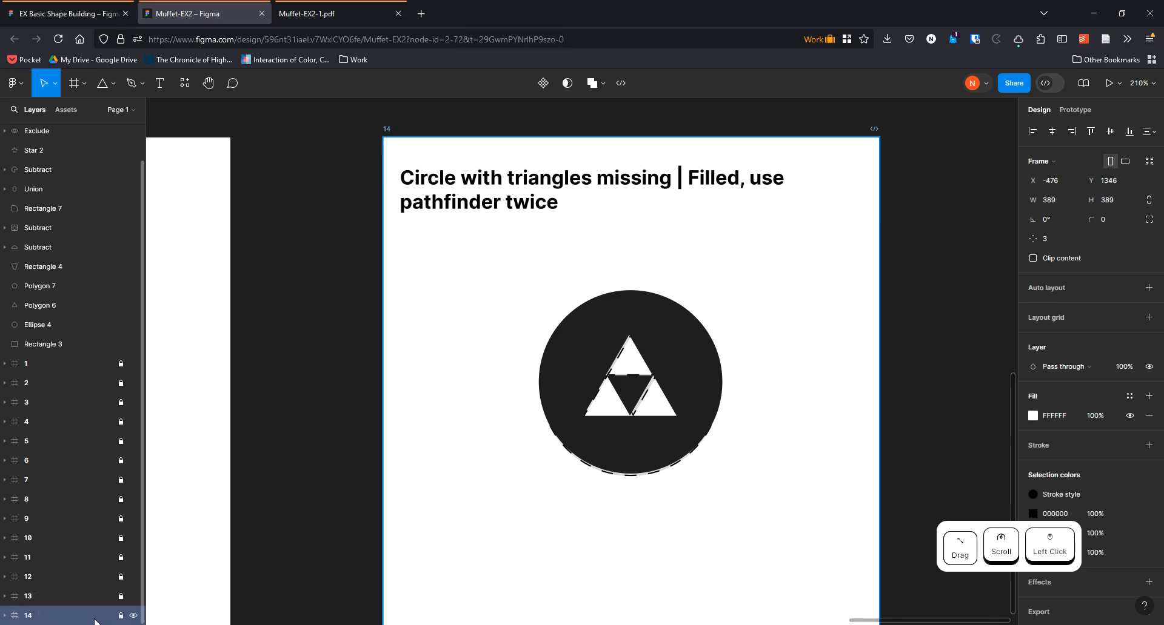
pyautogui.click(558, 363)
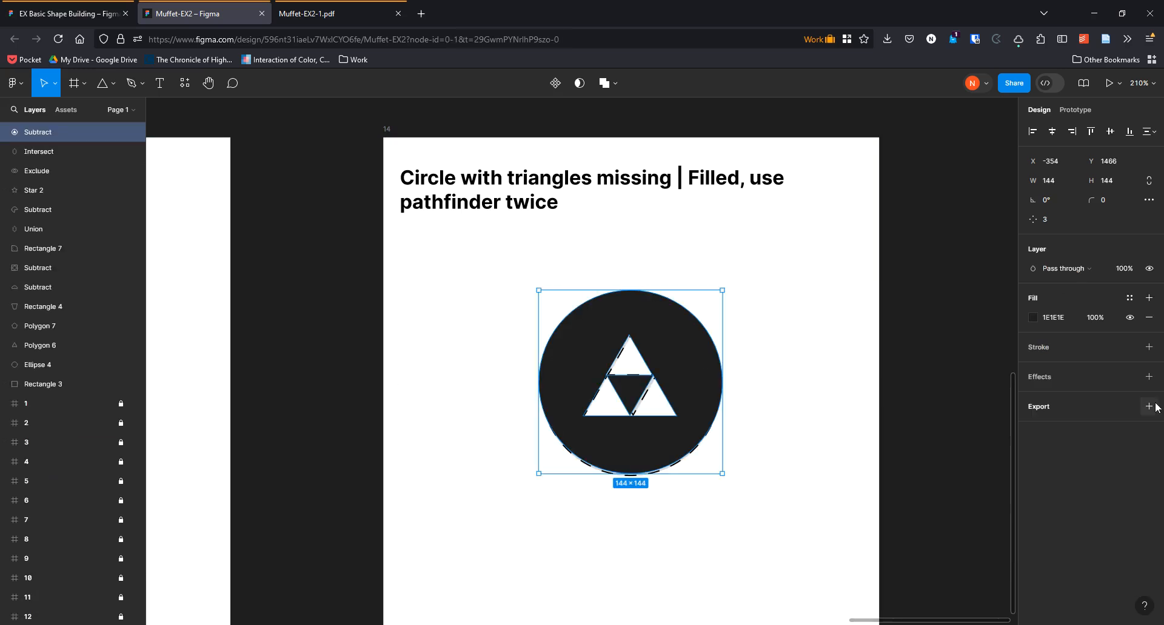
pyautogui.click(1147, 407)
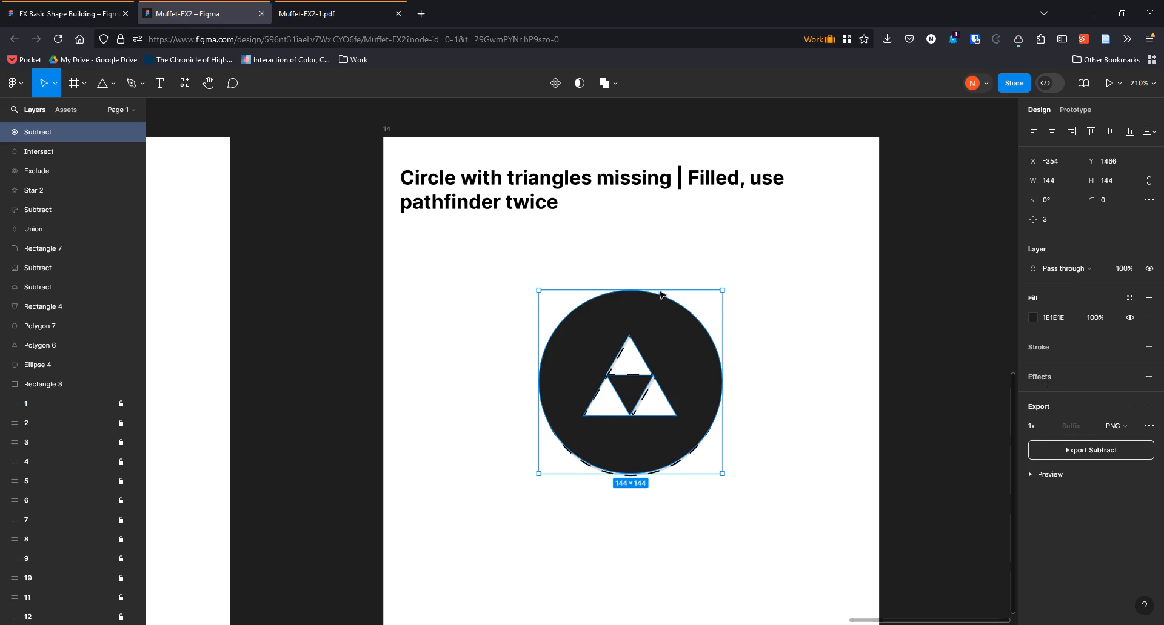
pyautogui.click(394, 127)
pyautogui.scroll(-2, 71, 421)
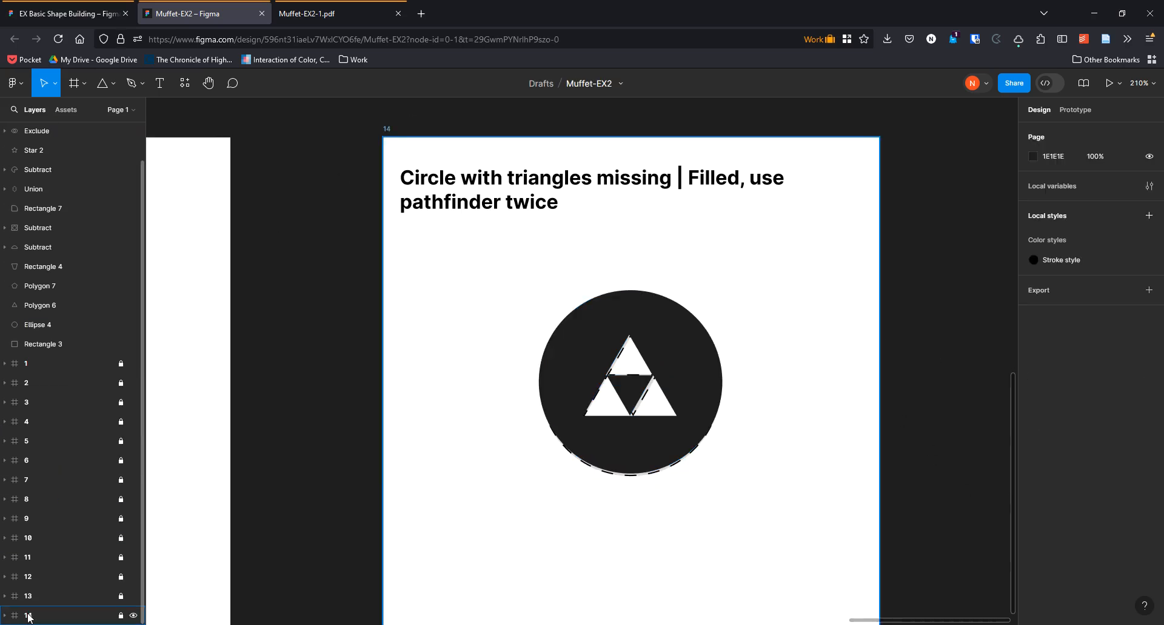